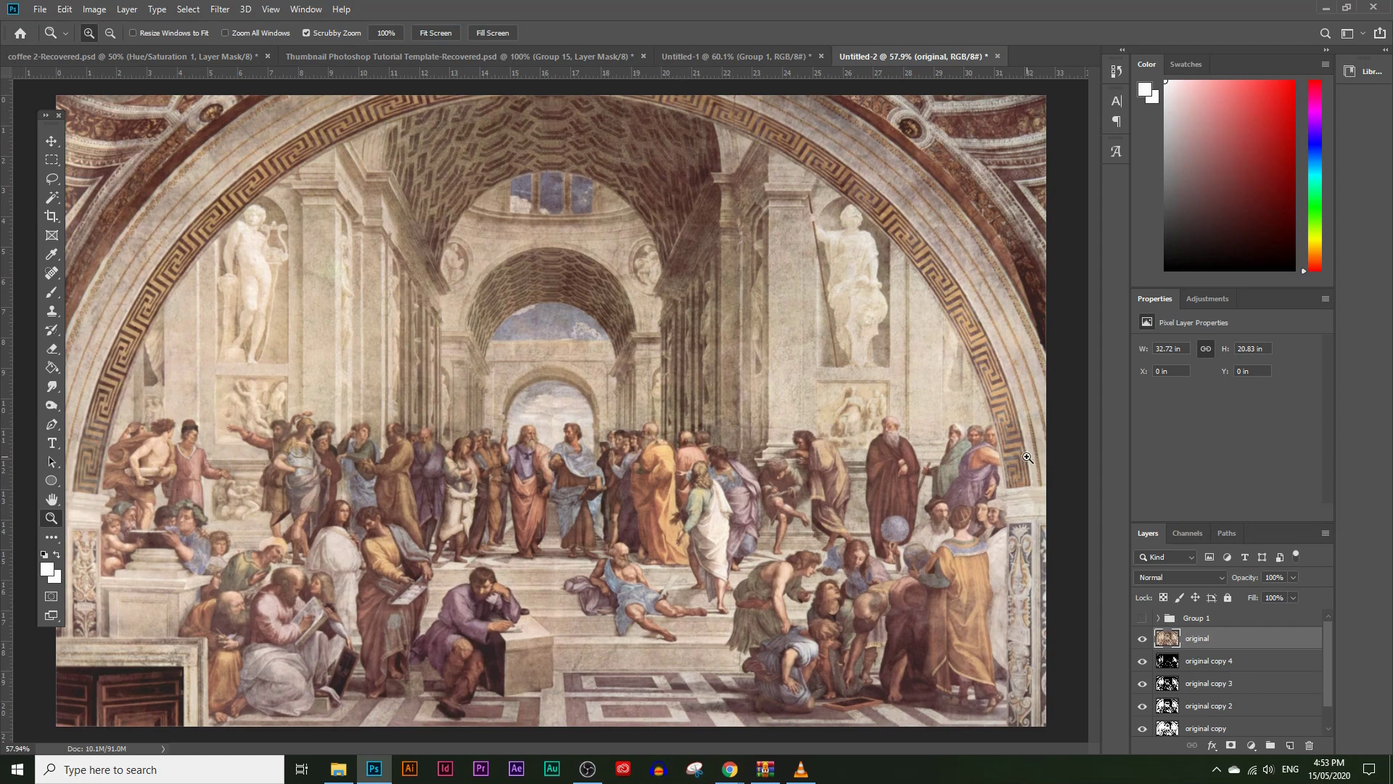
Hide the fresco's 'original' layer in Untitled-2 and show Group 1 in the Untitled-1 pug document.
left_click(1142, 638)
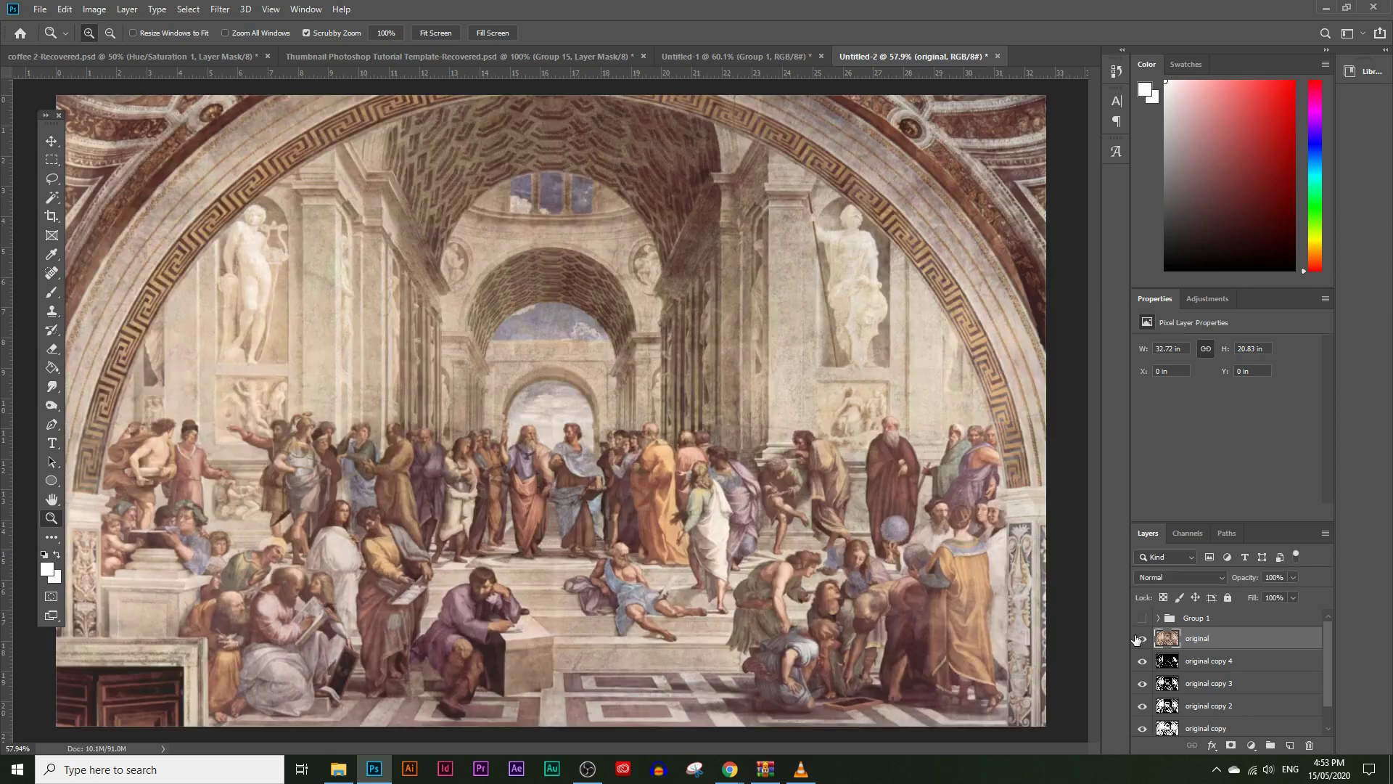
left_click(1138, 639)
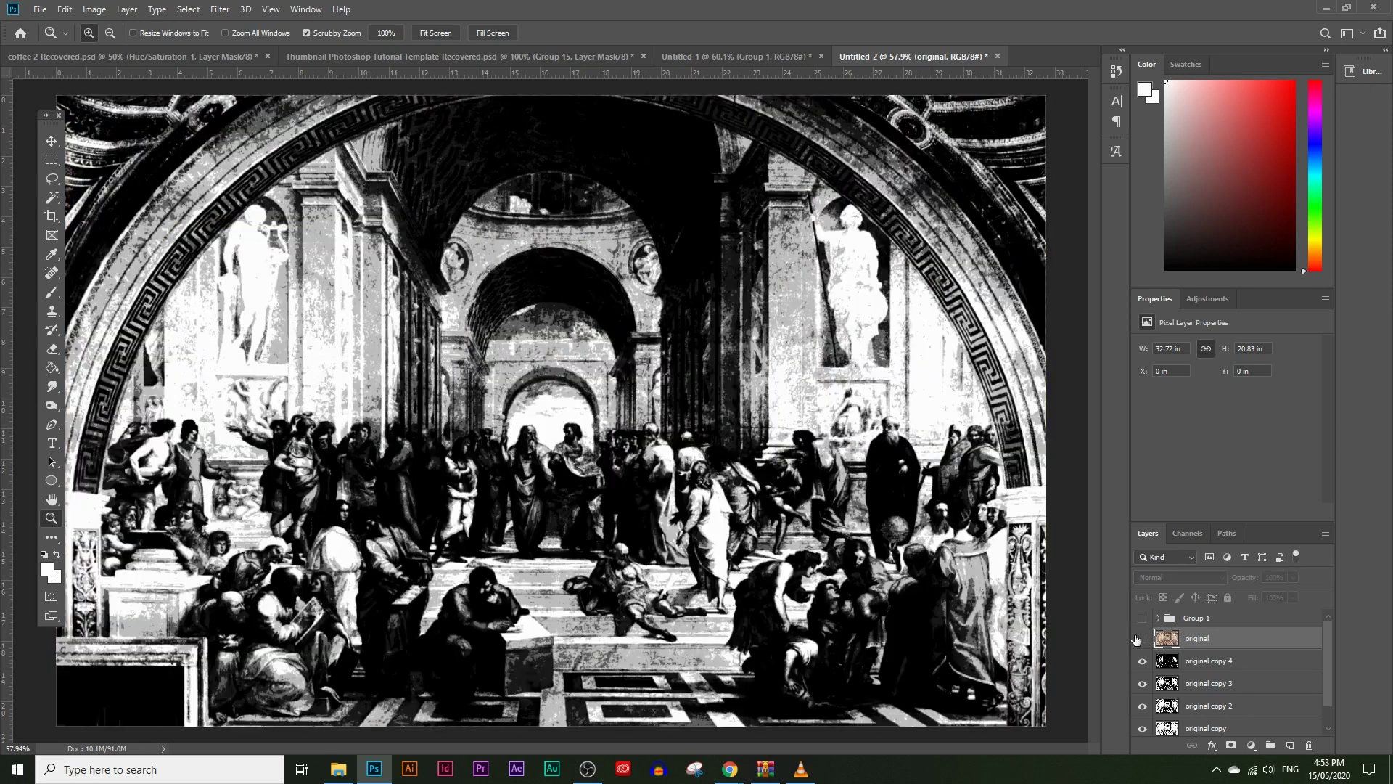
left_click(717, 58)
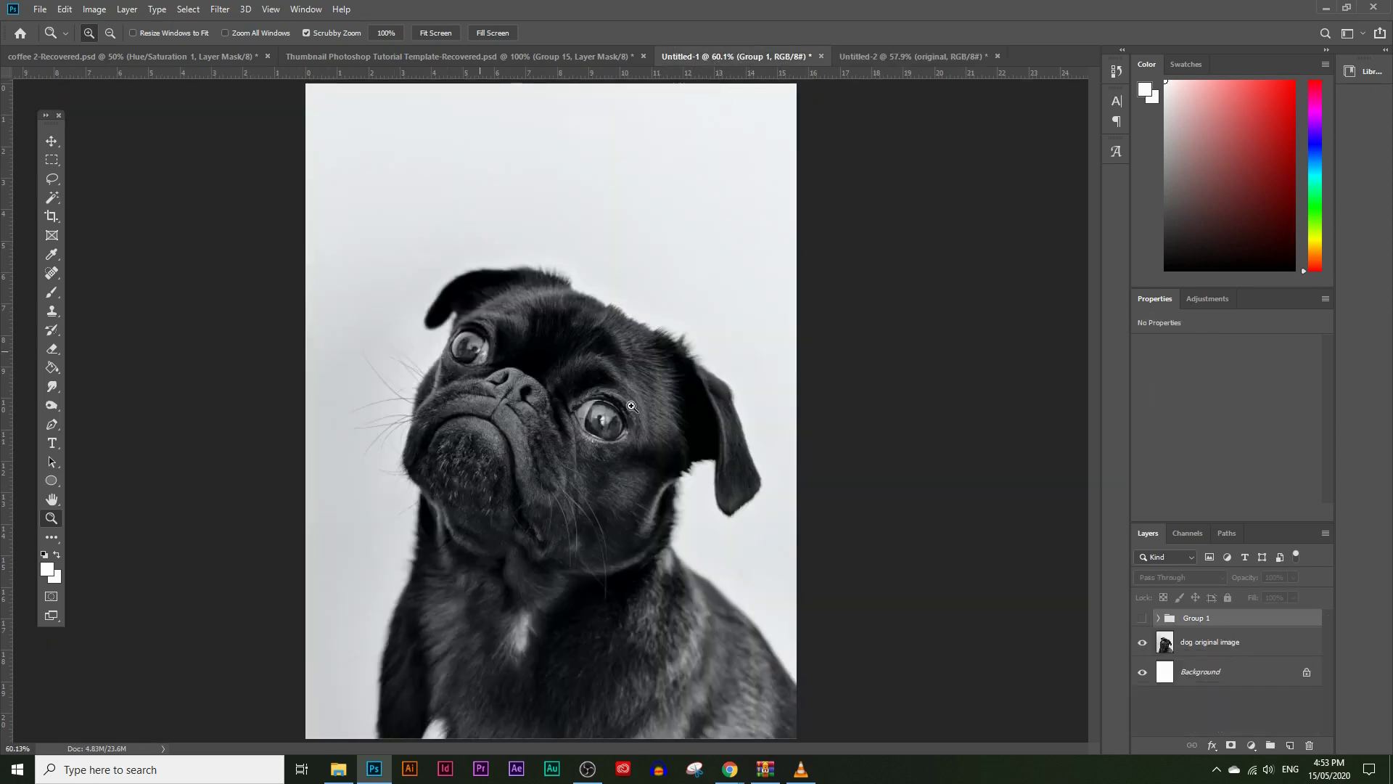
left_click(1142, 618)
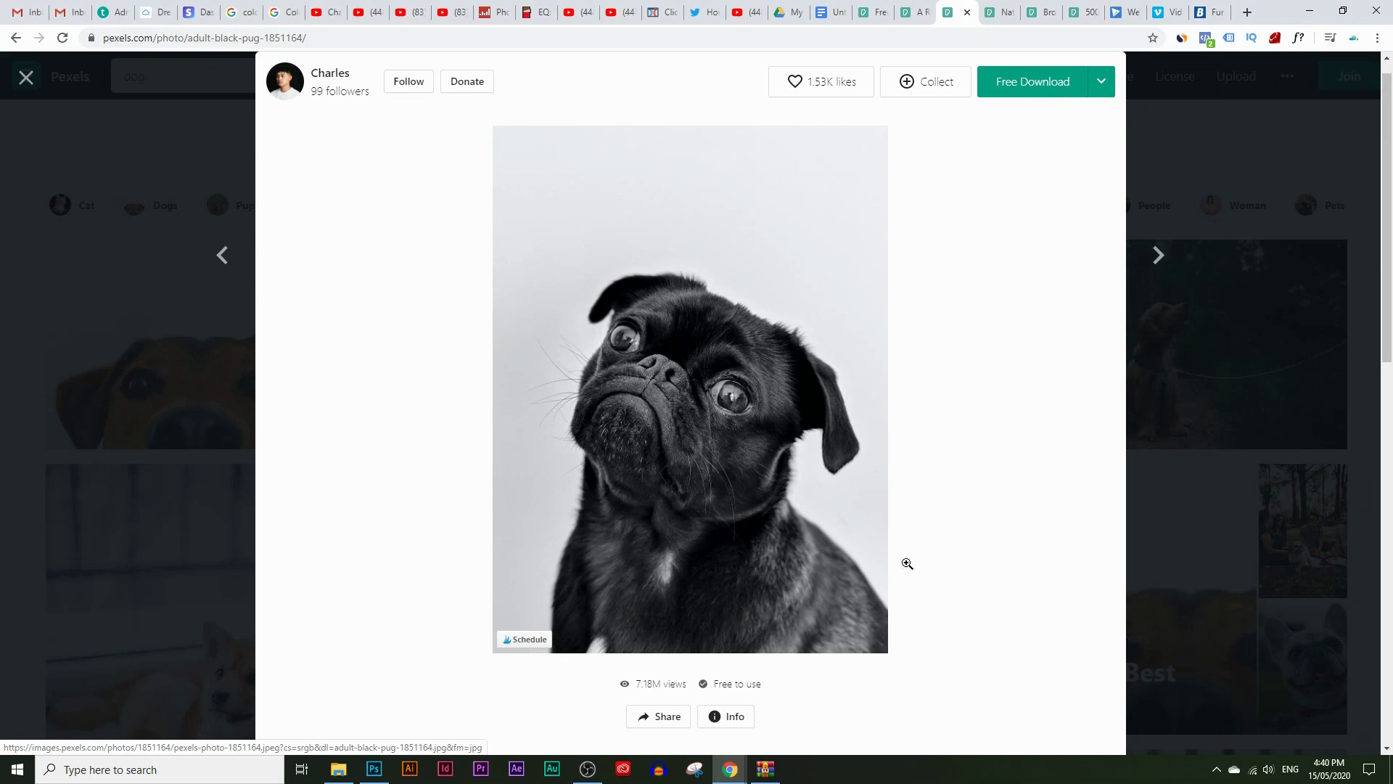
Copy the black pug photo from Pexels and return to the blank Photoshop document.
left_click(1000, 12)
left_click(956, 13)
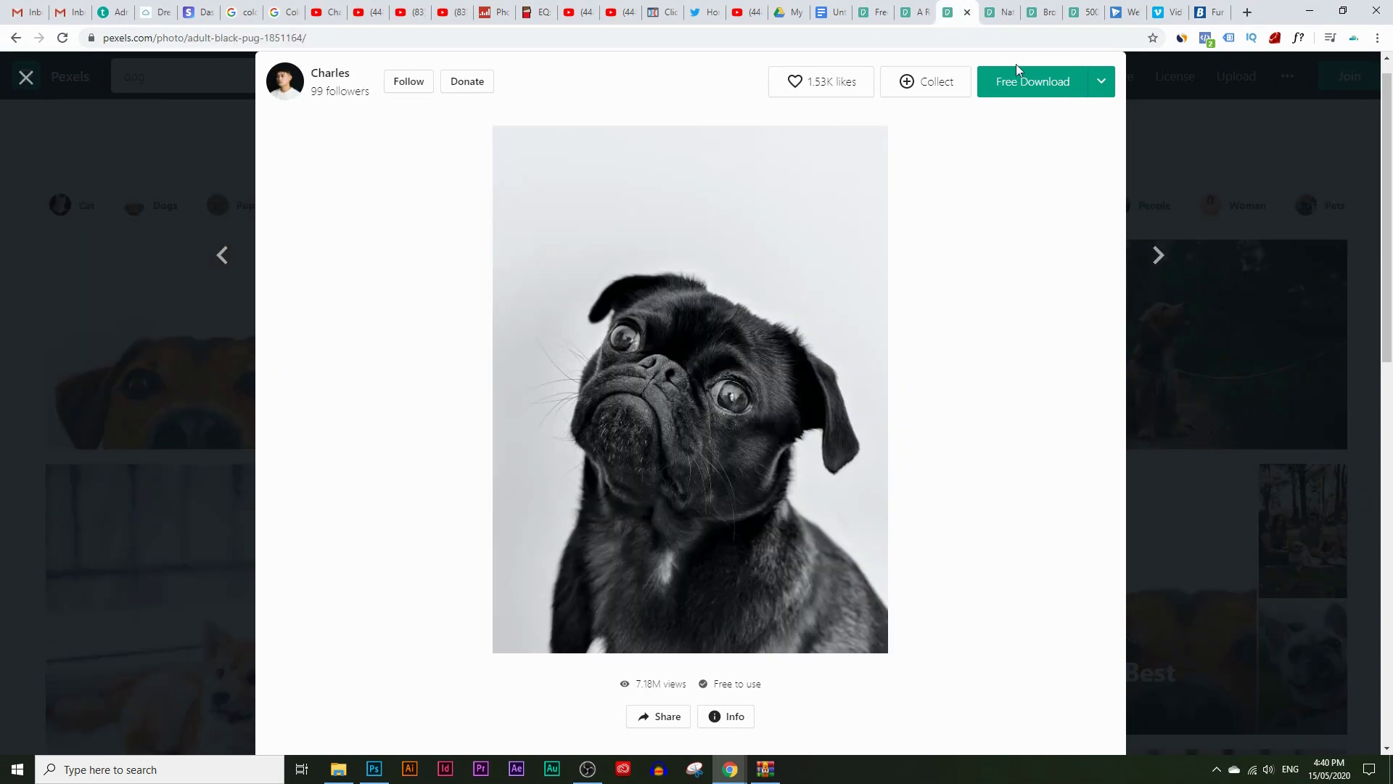
right_click(666, 256)
left_click(791, 401)
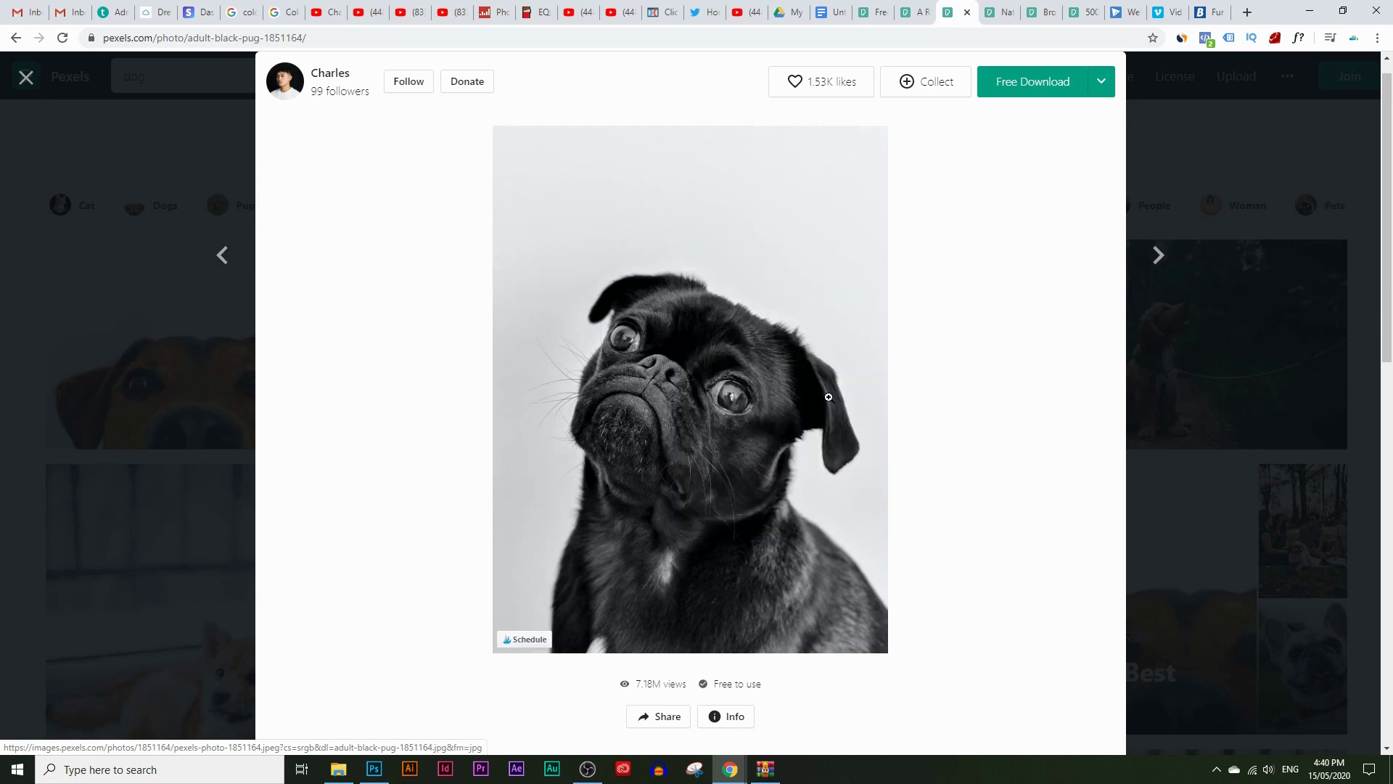
left_click(374, 770)
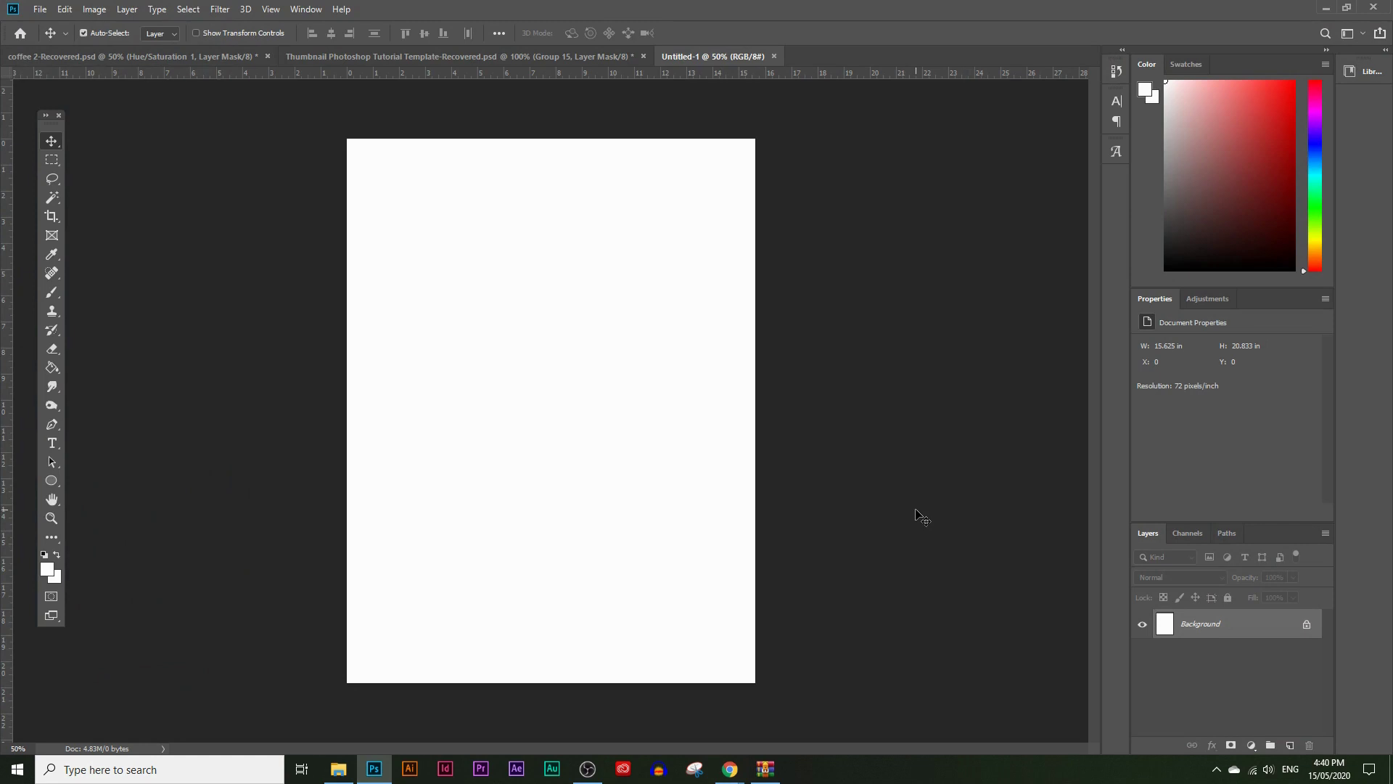
Paste the pug photo as Layer 1 above the Background and fit the page on screen.
key("ctrl+v")
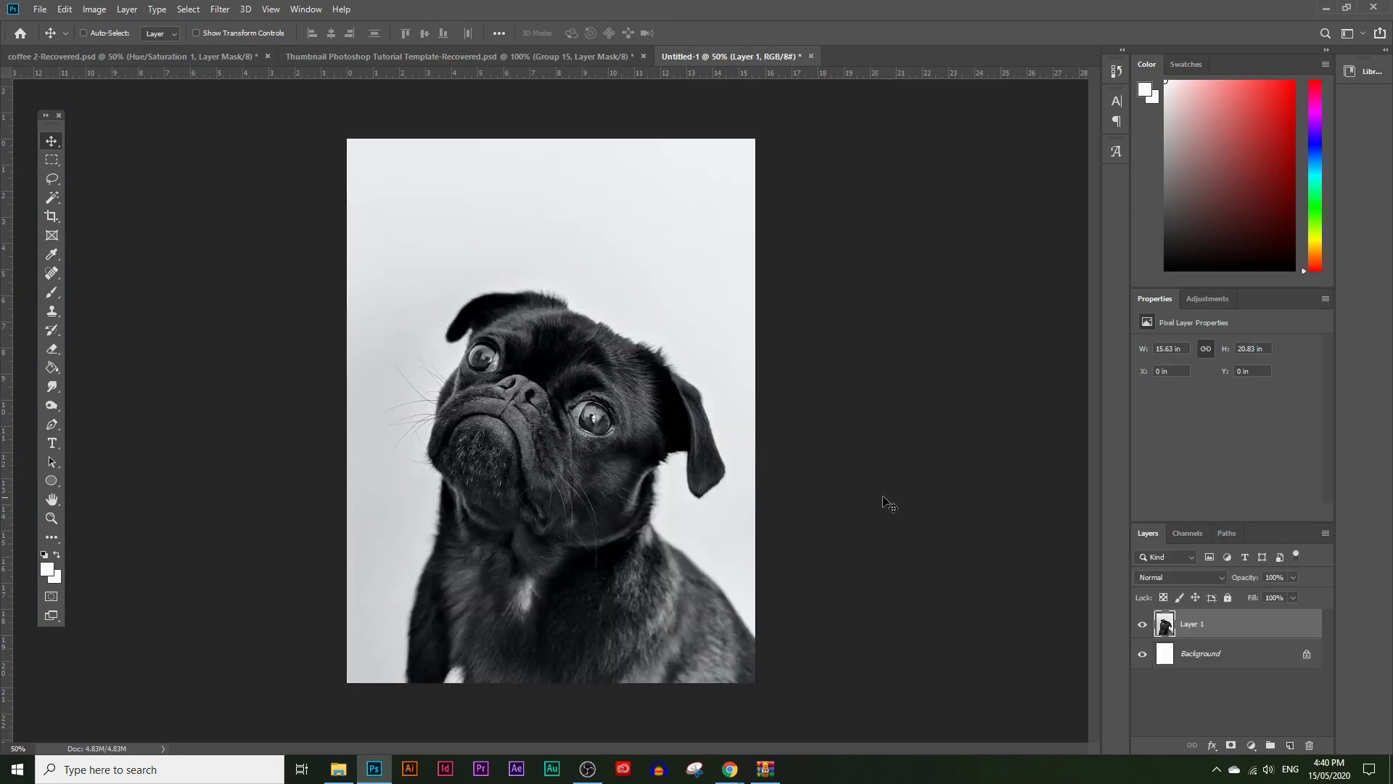
left_click(63, 8)
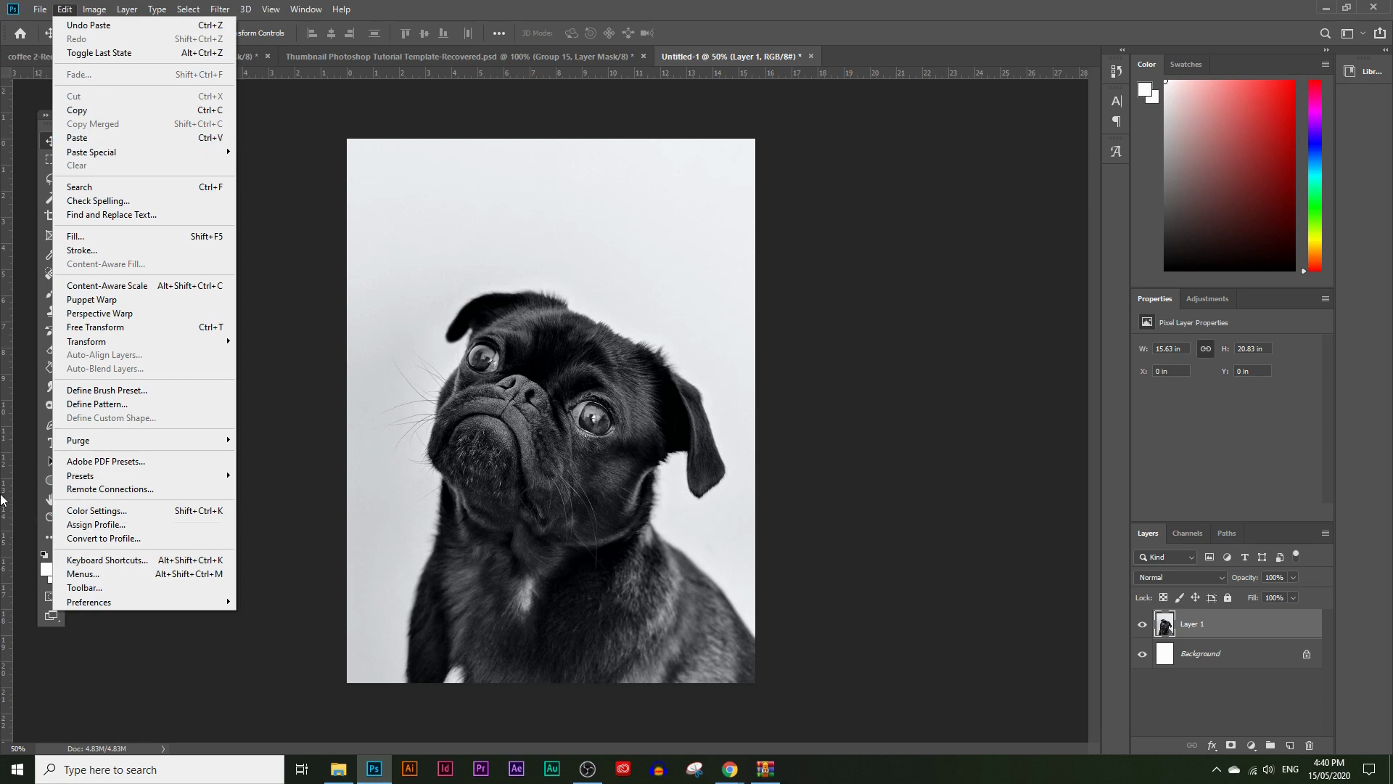
left_click(42, 516)
left_click(45, 517)
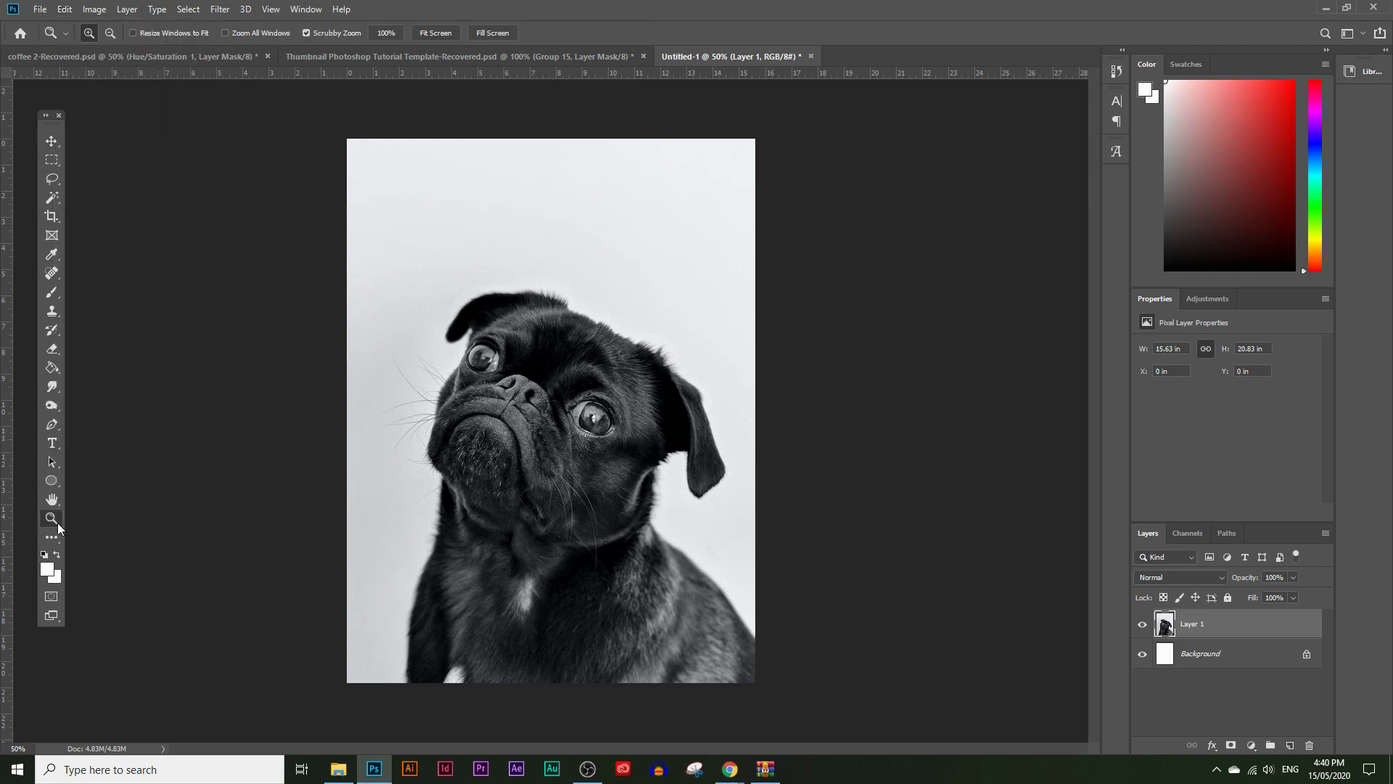
left_click(434, 33)
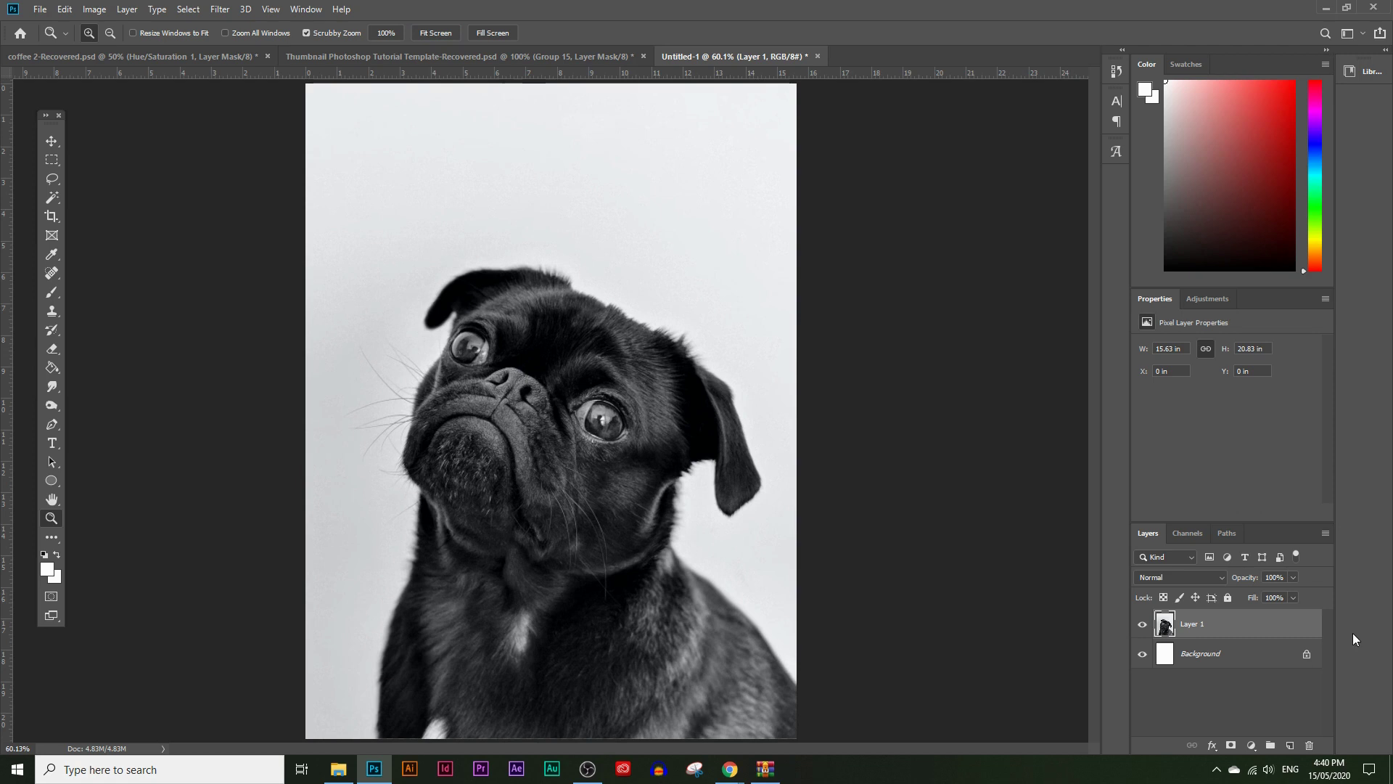
left_click(306, 9)
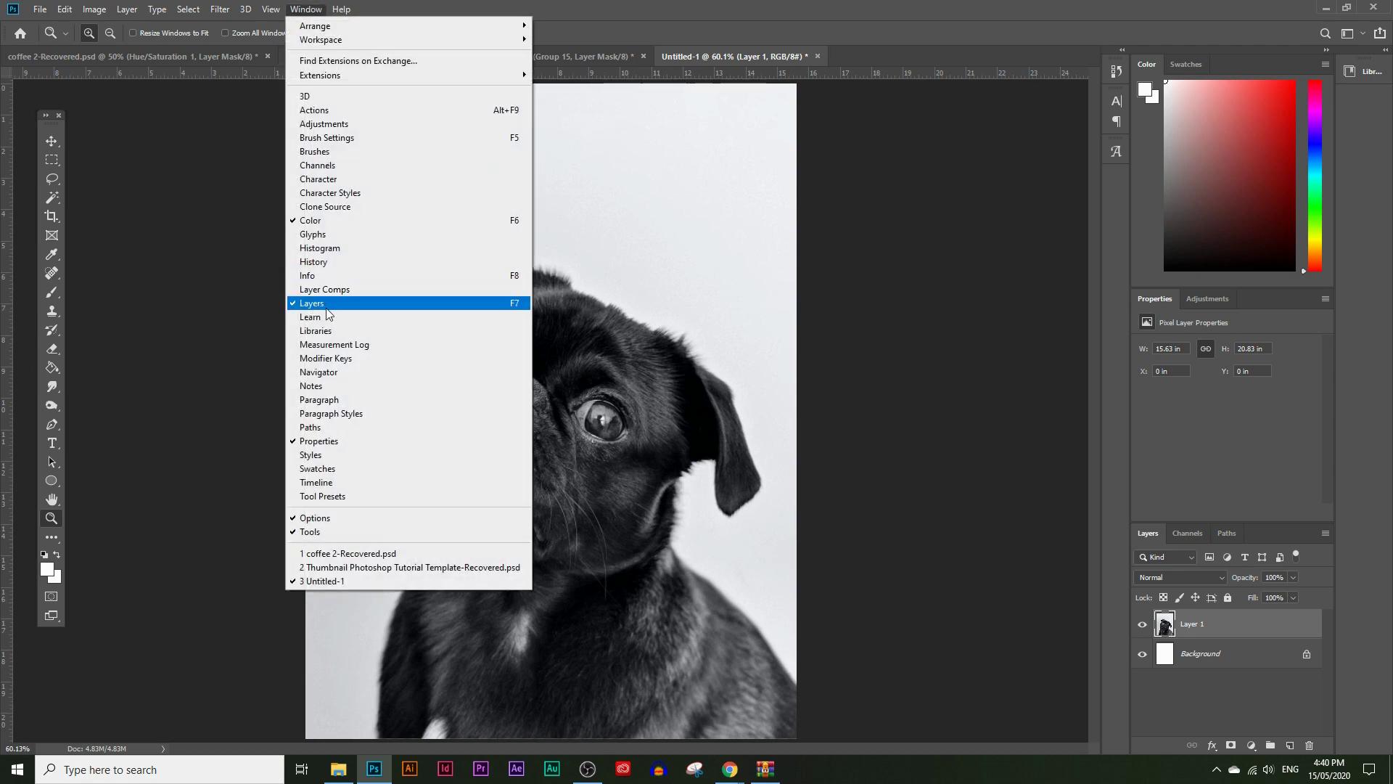
left_click(1240, 622)
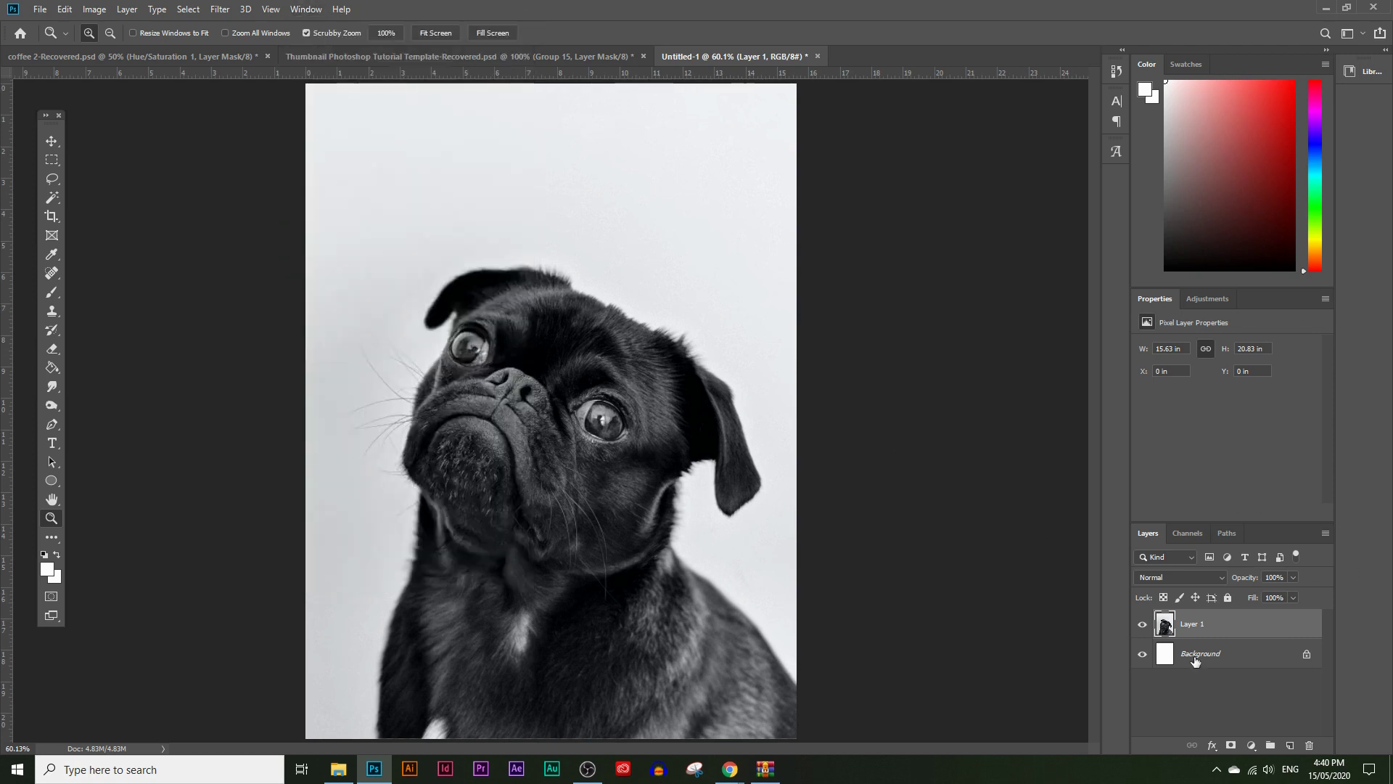
left_click(1205, 658)
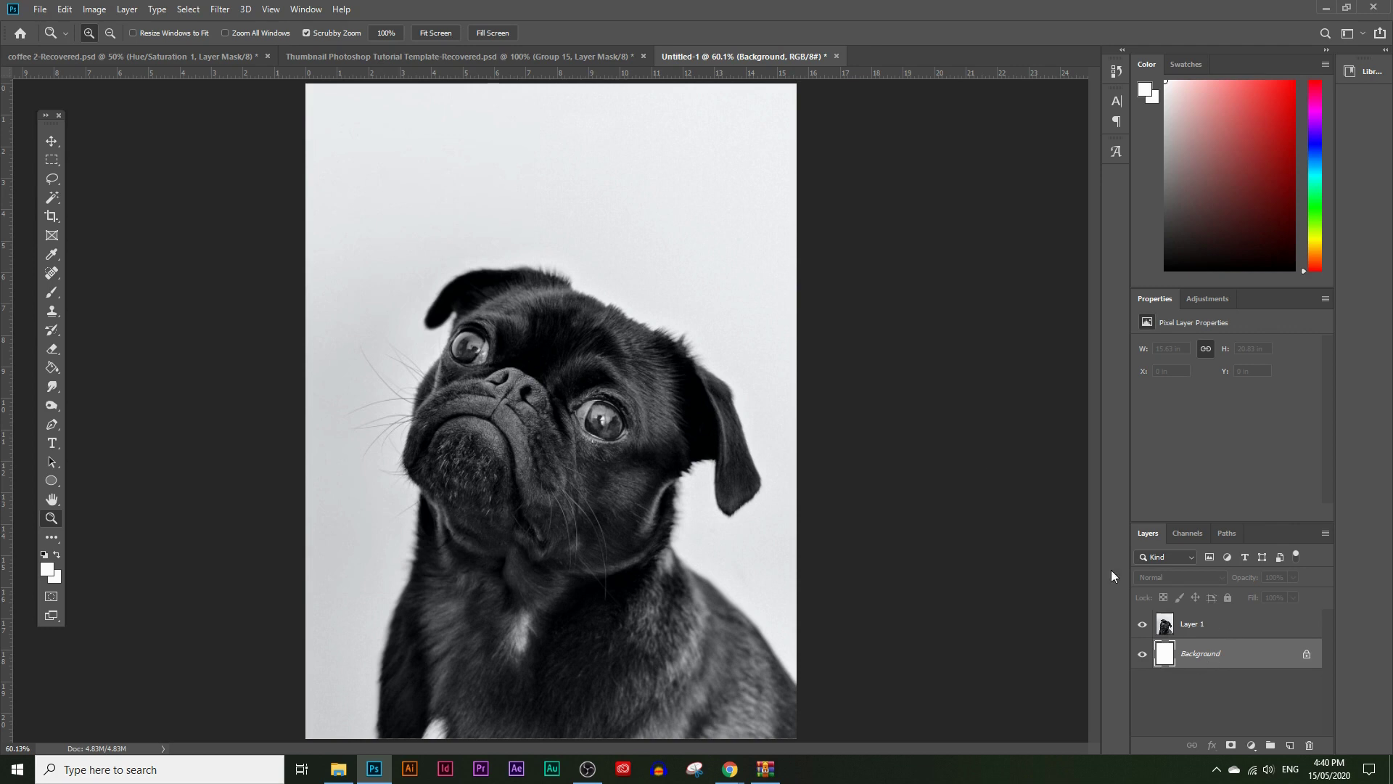
left_click(1231, 631)
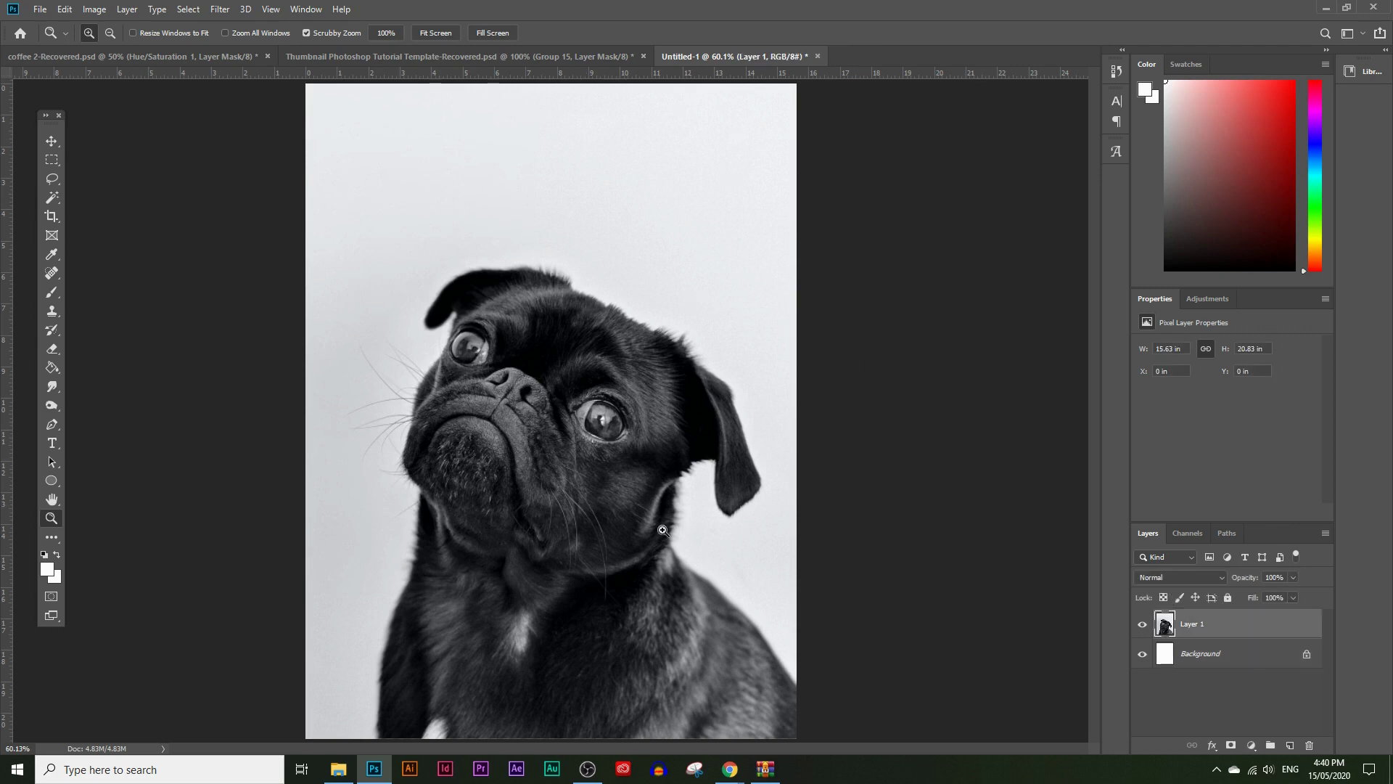
Rename Layer 1 to 'dog original image'.
double_click(1193, 624)
type("dog on")
type("iginal image")
key("Return")
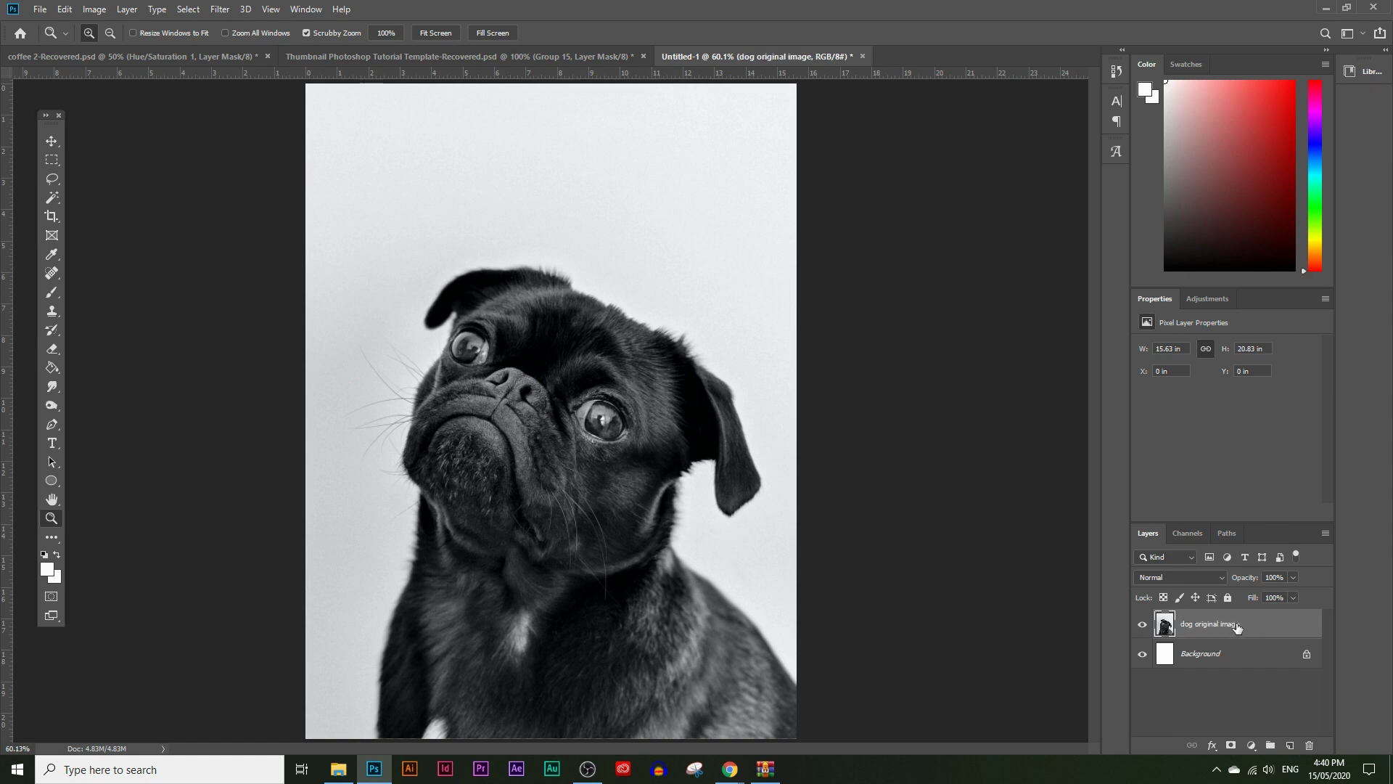
Duplicate the pug layer and name the copy '100%'.
left_click_drag(1206, 628, 1289, 742)
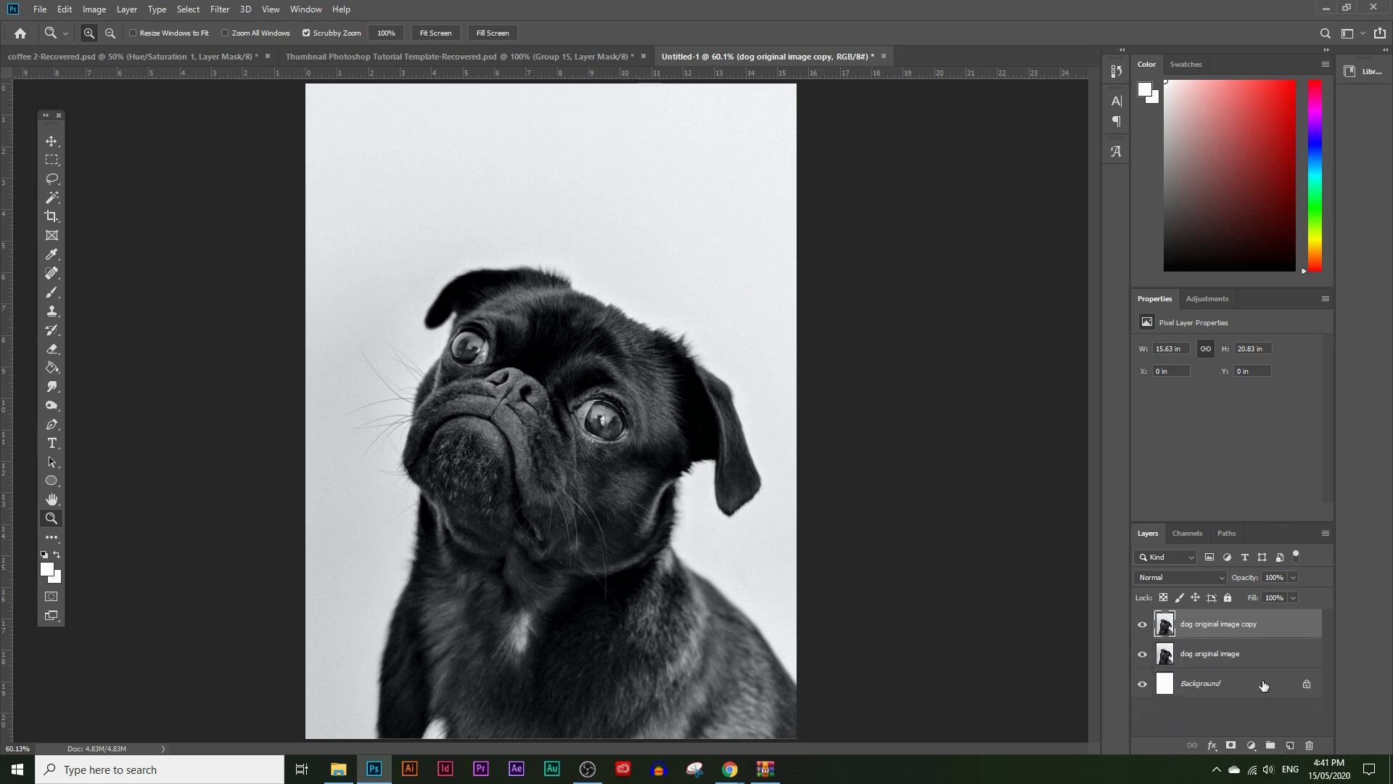
double_click(1205, 625)
type("100")
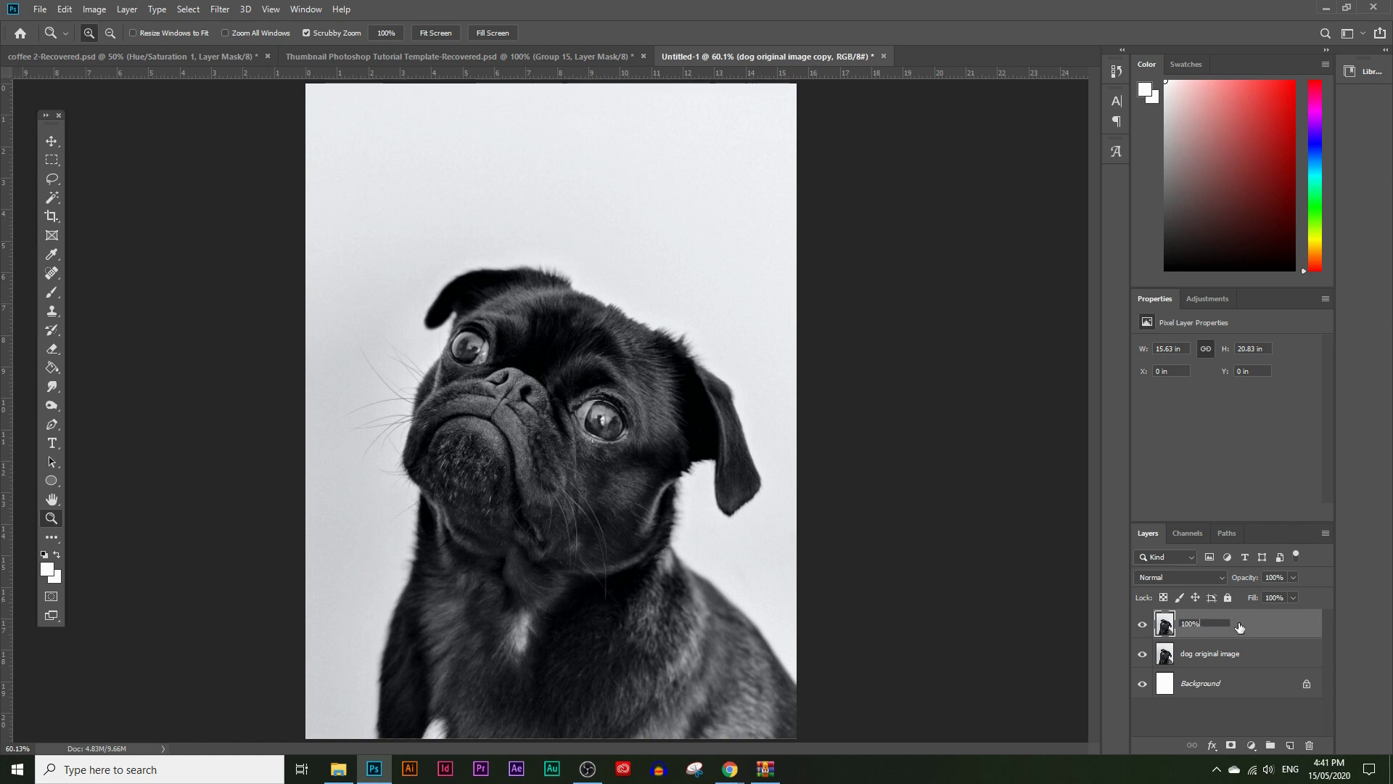
key("Return")
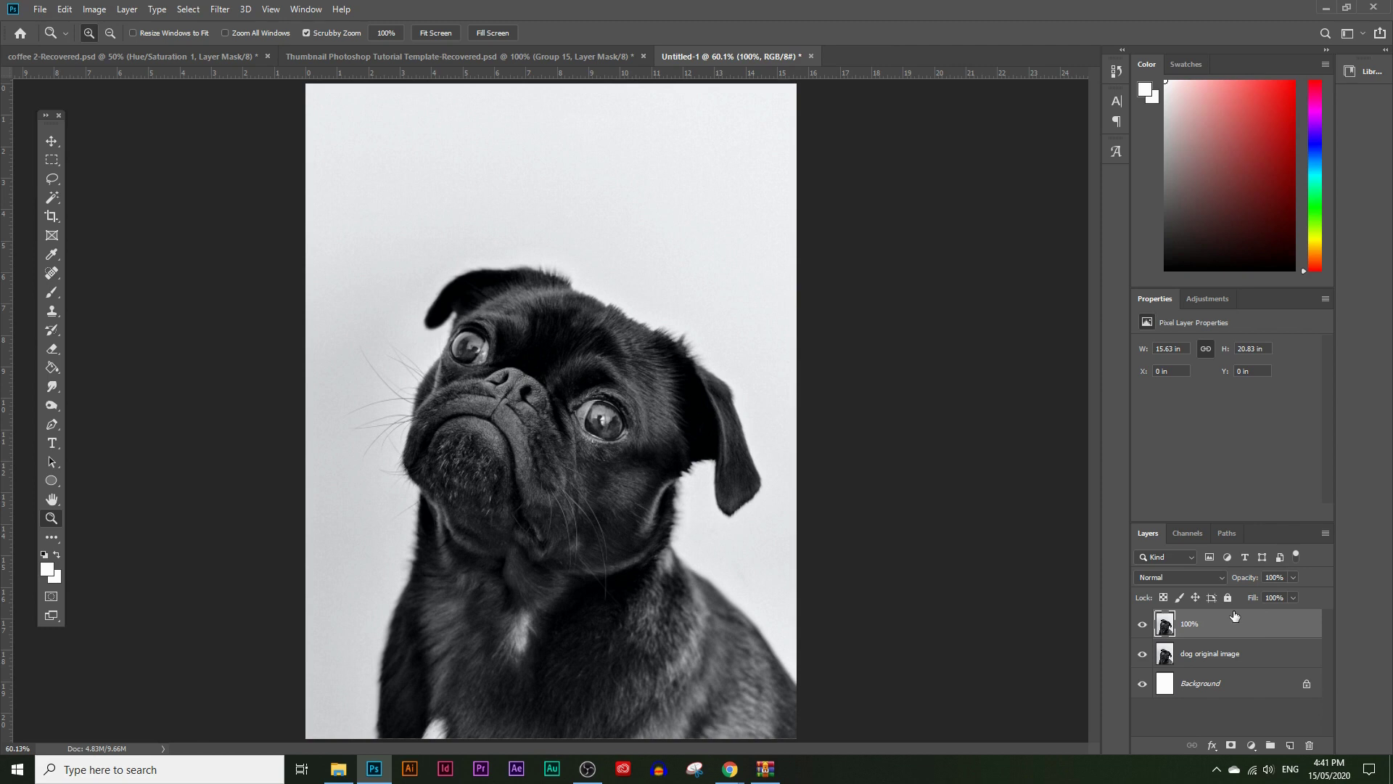
Apply a Threshold of about level 13 to the 100% layer, keeping it at 100% opacity.
left_click(1294, 577)
left_click(1207, 630)
left_click(99, 9)
mouse_move(122, 48)
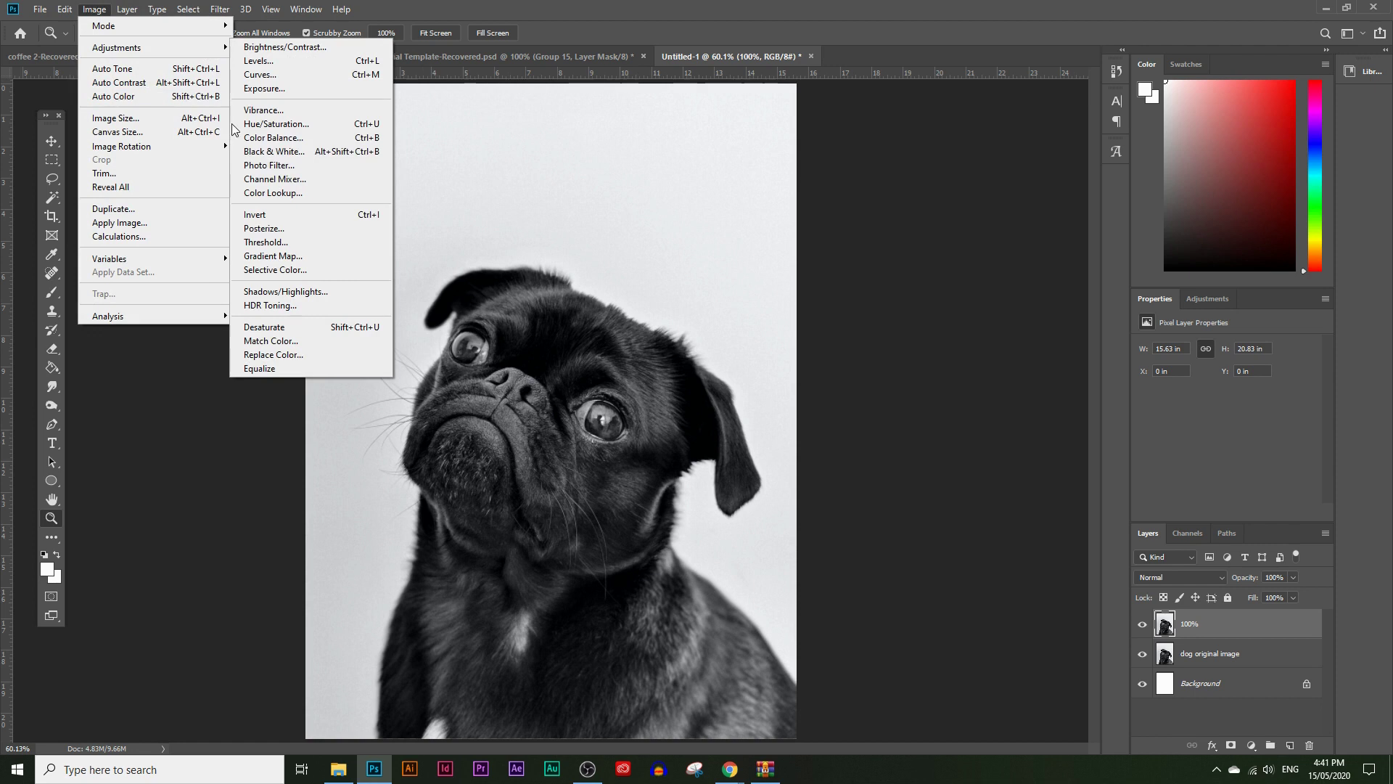
left_click(268, 242)
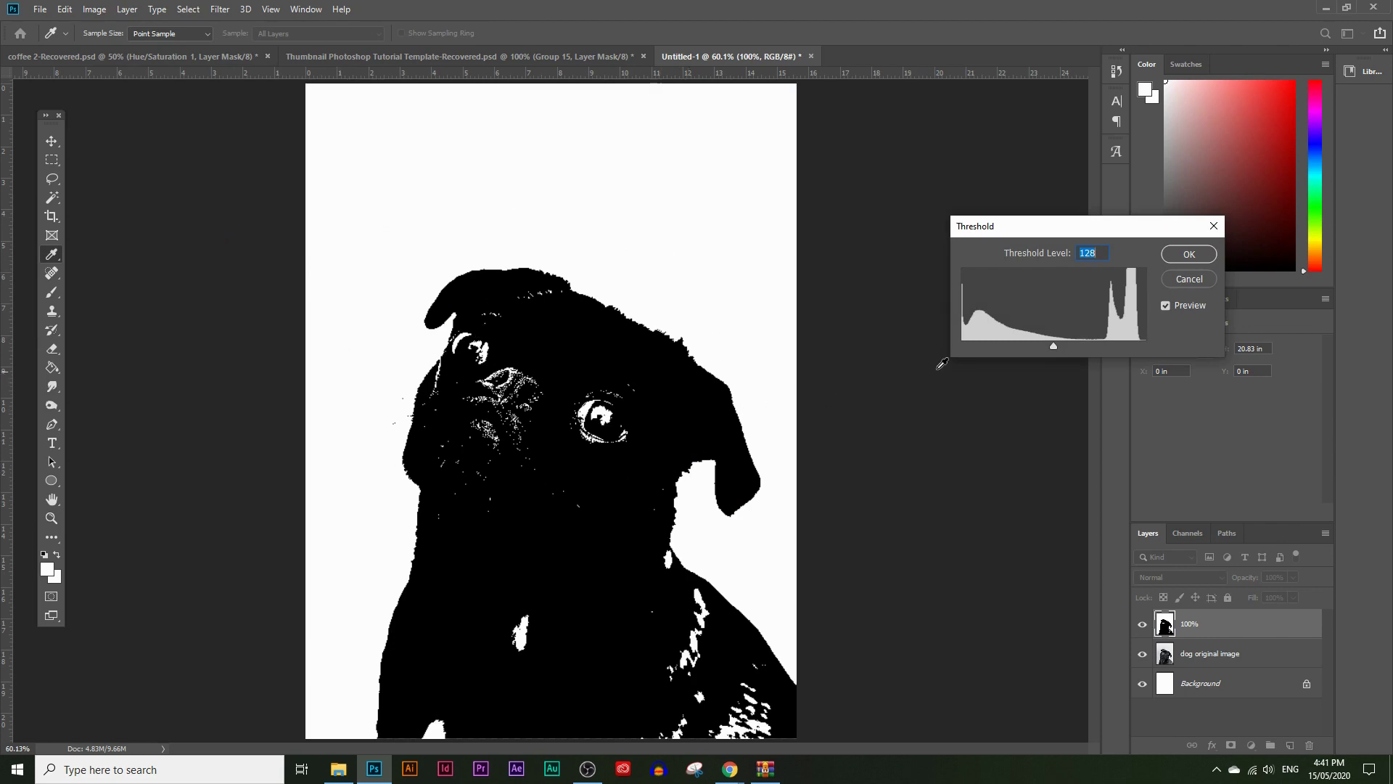
left_click(1056, 344)
left_click_drag(1079, 233, 876, 252)
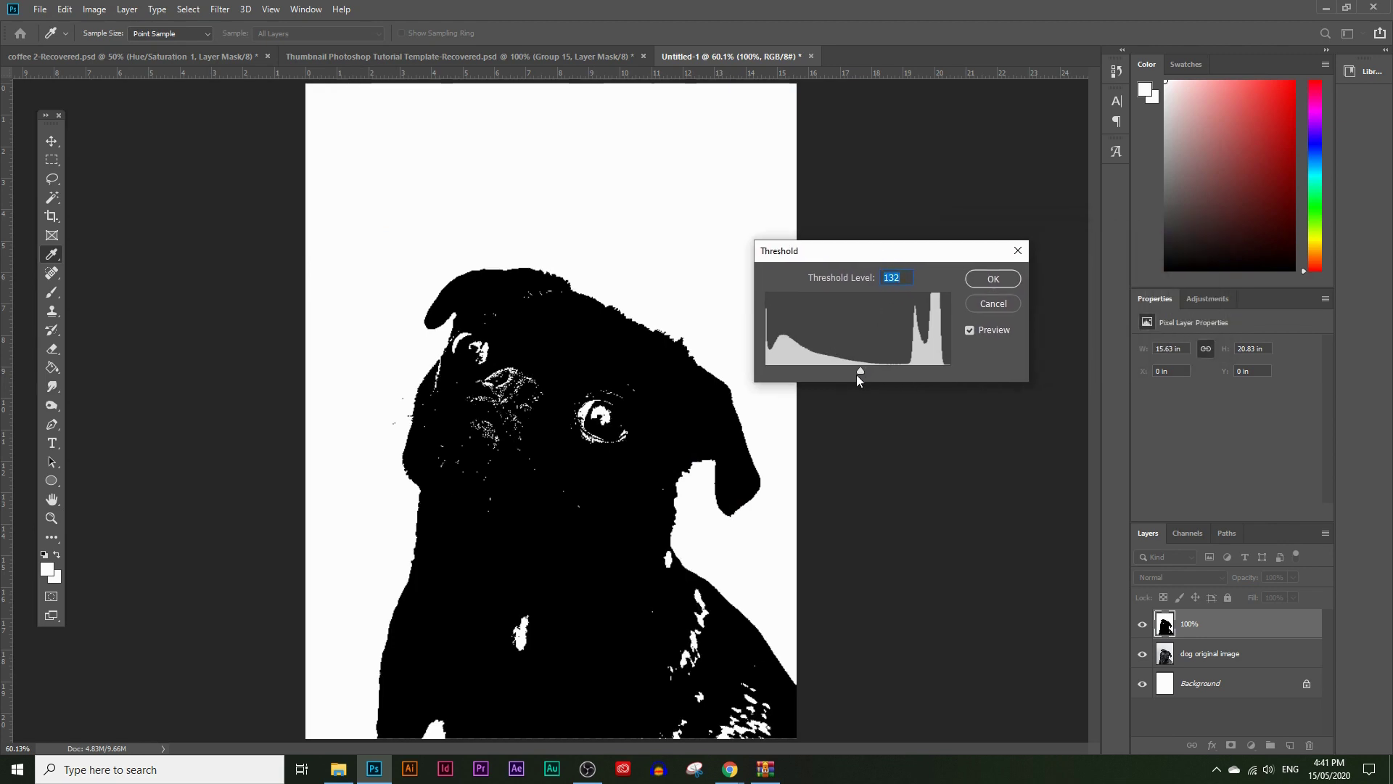
left_click_drag(858, 373, 776, 367)
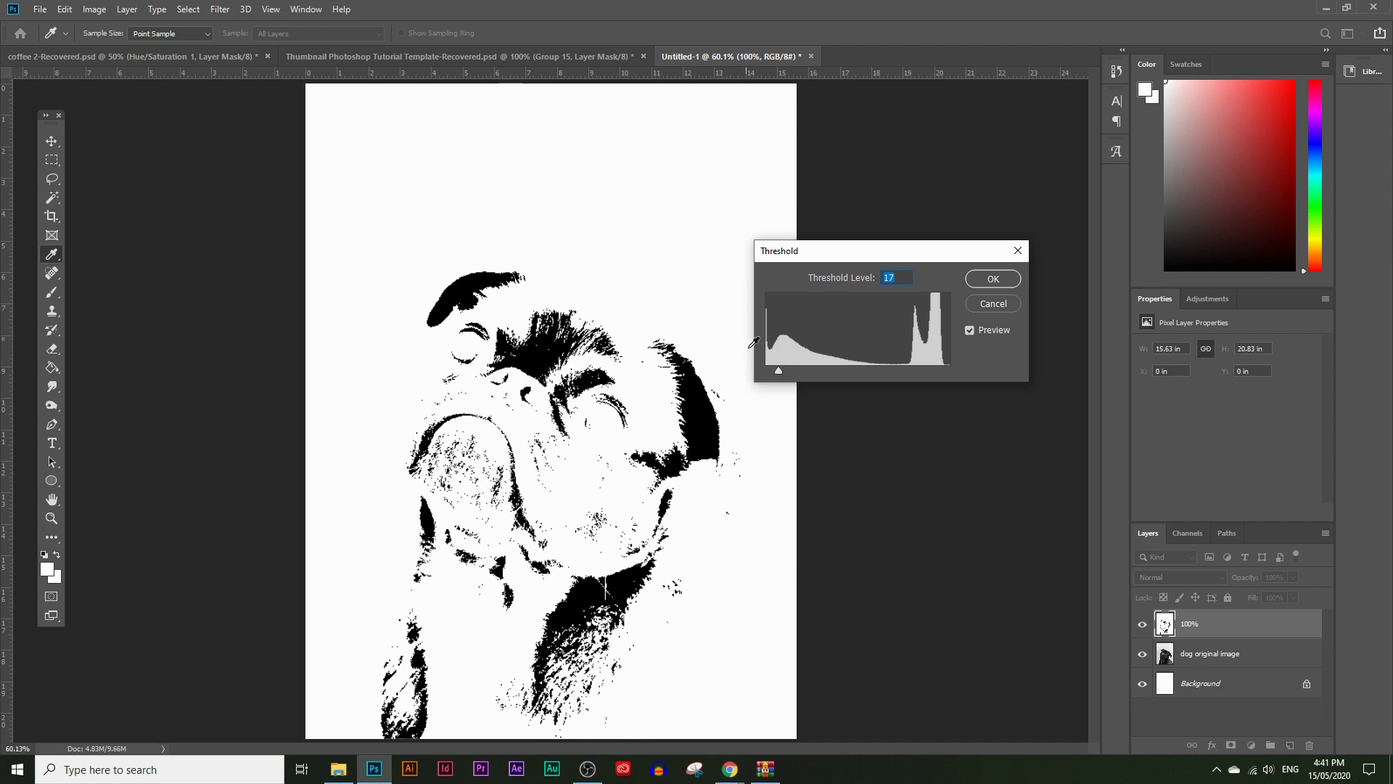
left_click_drag(775, 373, 777, 370)
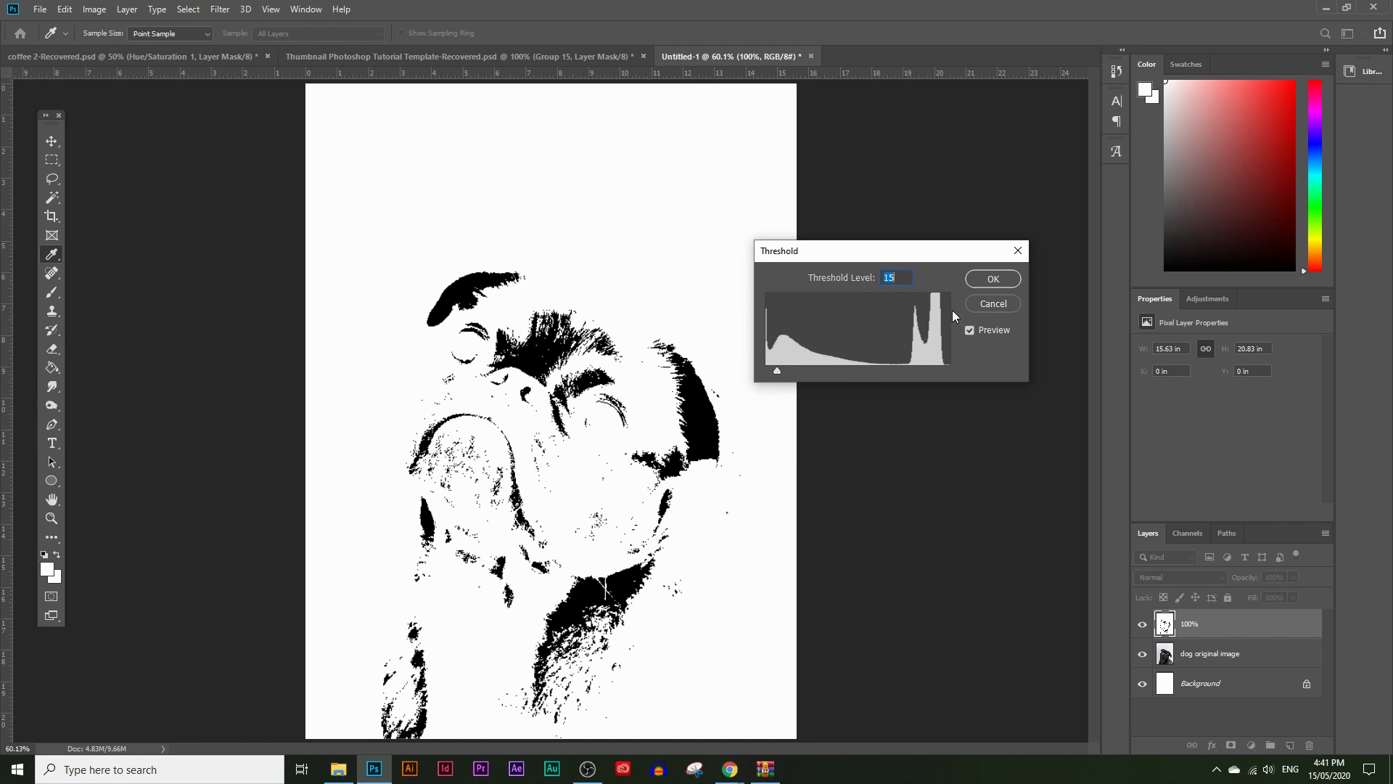
left_click(991, 278)
key("z")
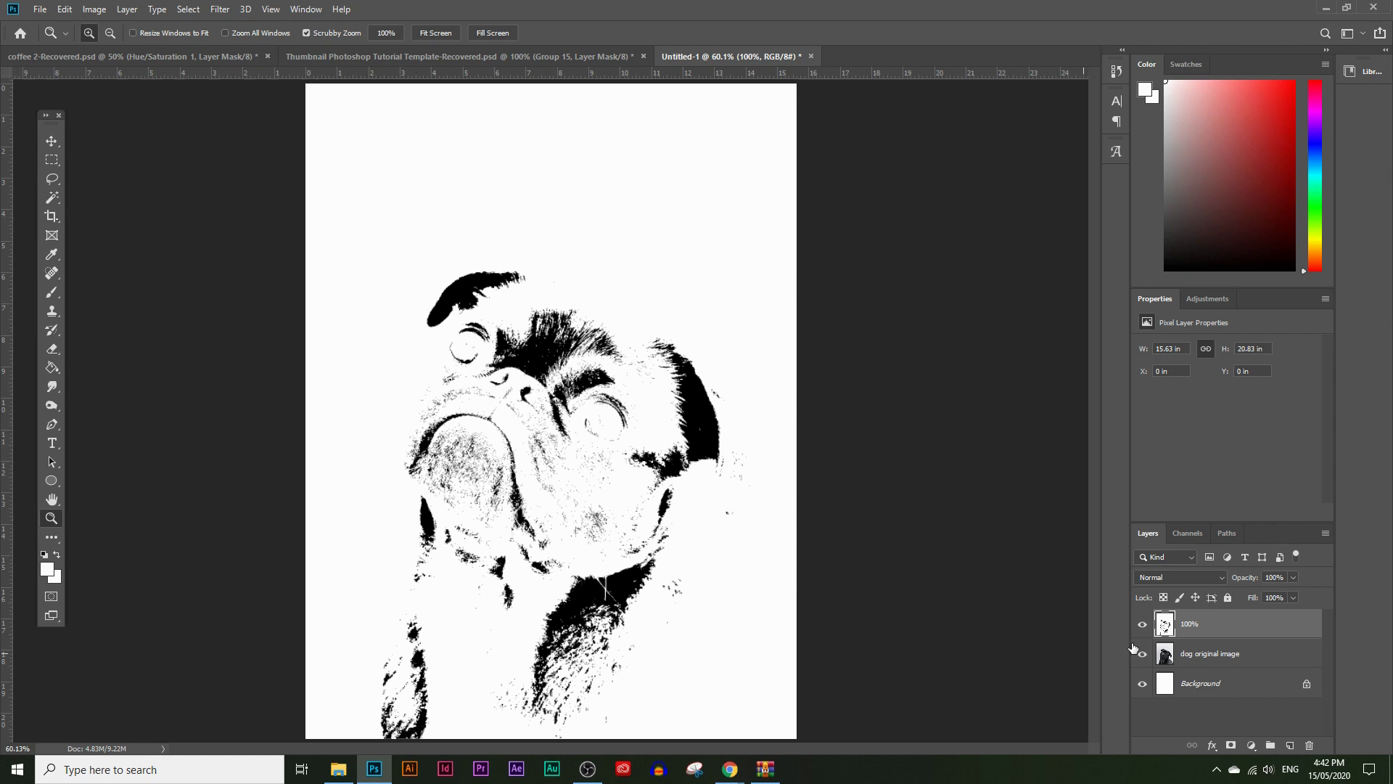
Duplicate 'dog original image' to the top of the stack, name it '75%' and set 75% opacity.
left_click(1213, 654)
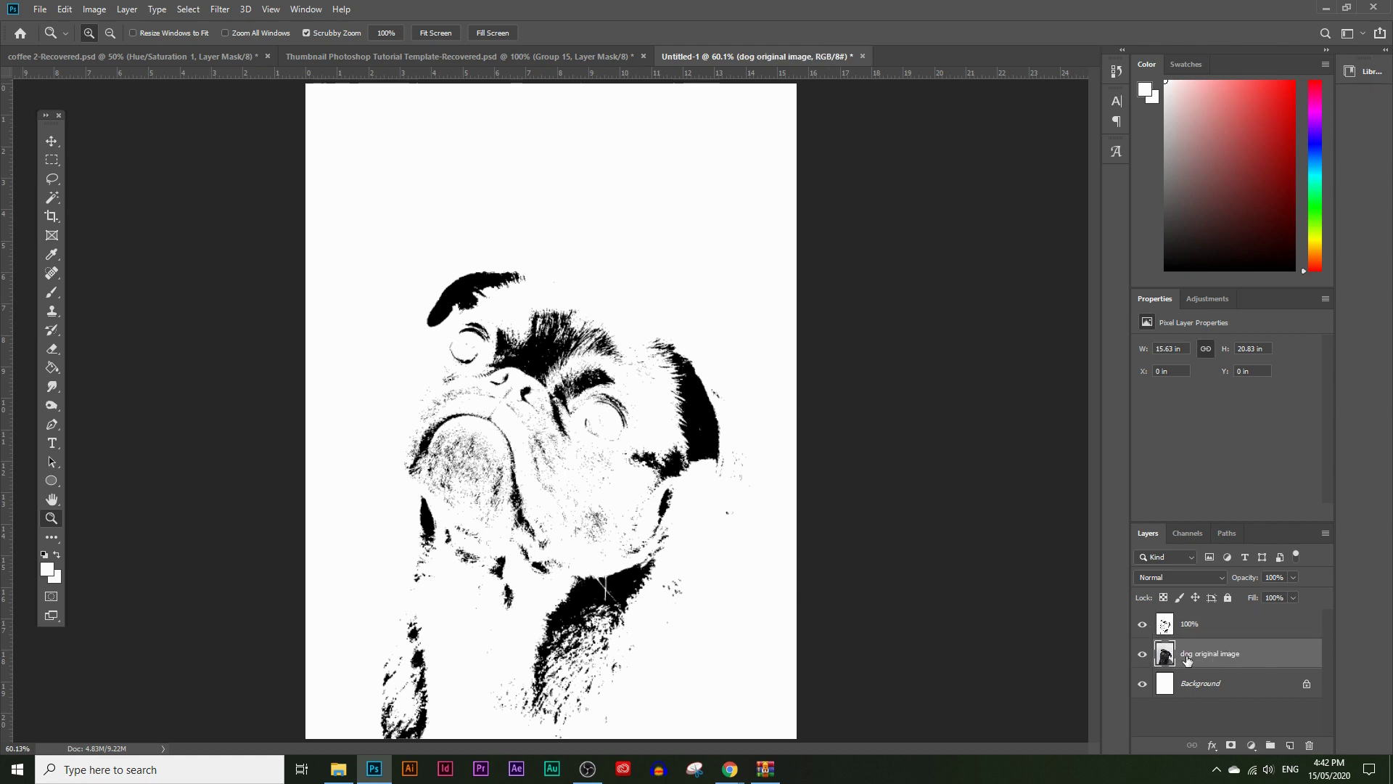
left_click_drag(1223, 651, 1289, 738)
left_click_drag(1234, 660, 1230, 620)
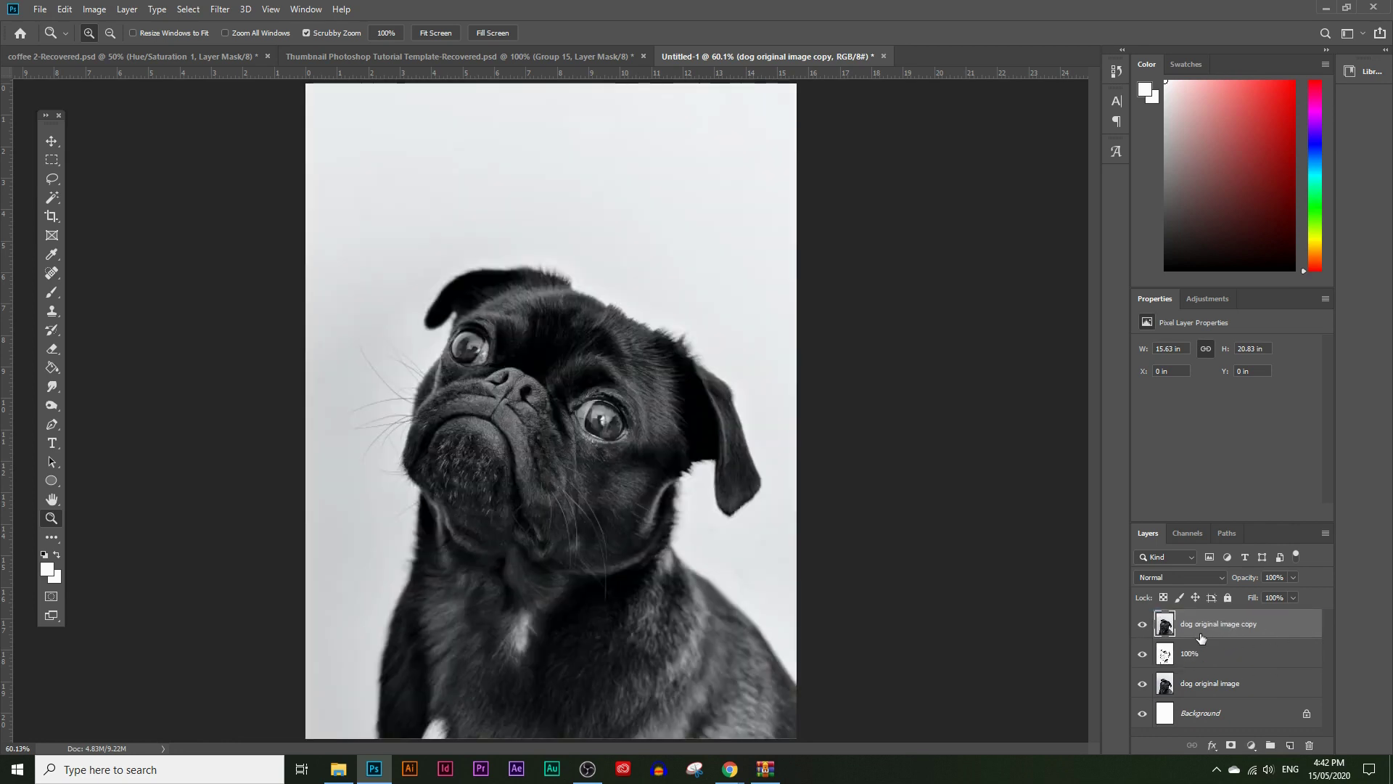
double_click(1238, 634)
type("75%")
key("Return")
left_click(1293, 578)
left_click_drag(1293, 592, 1287, 593)
type("7")
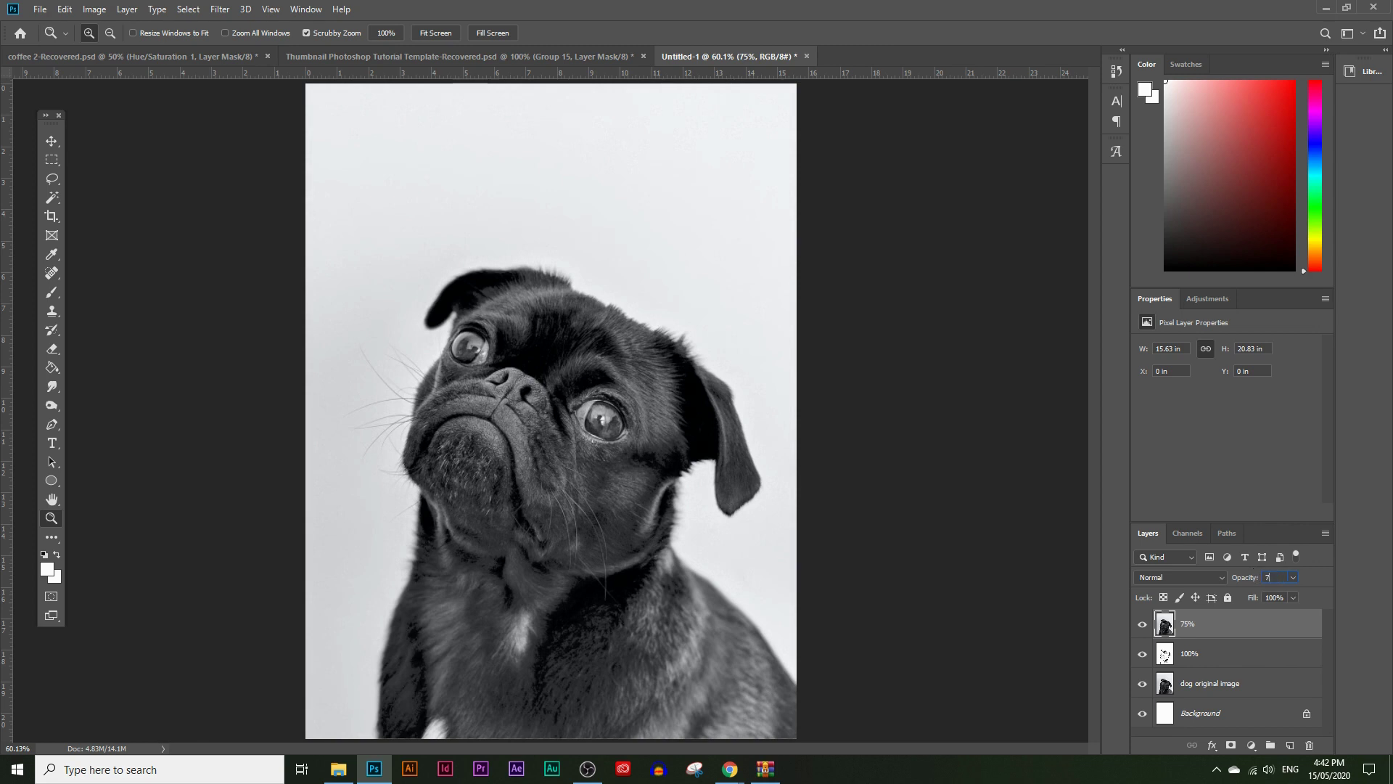
type("5")
key("Return")
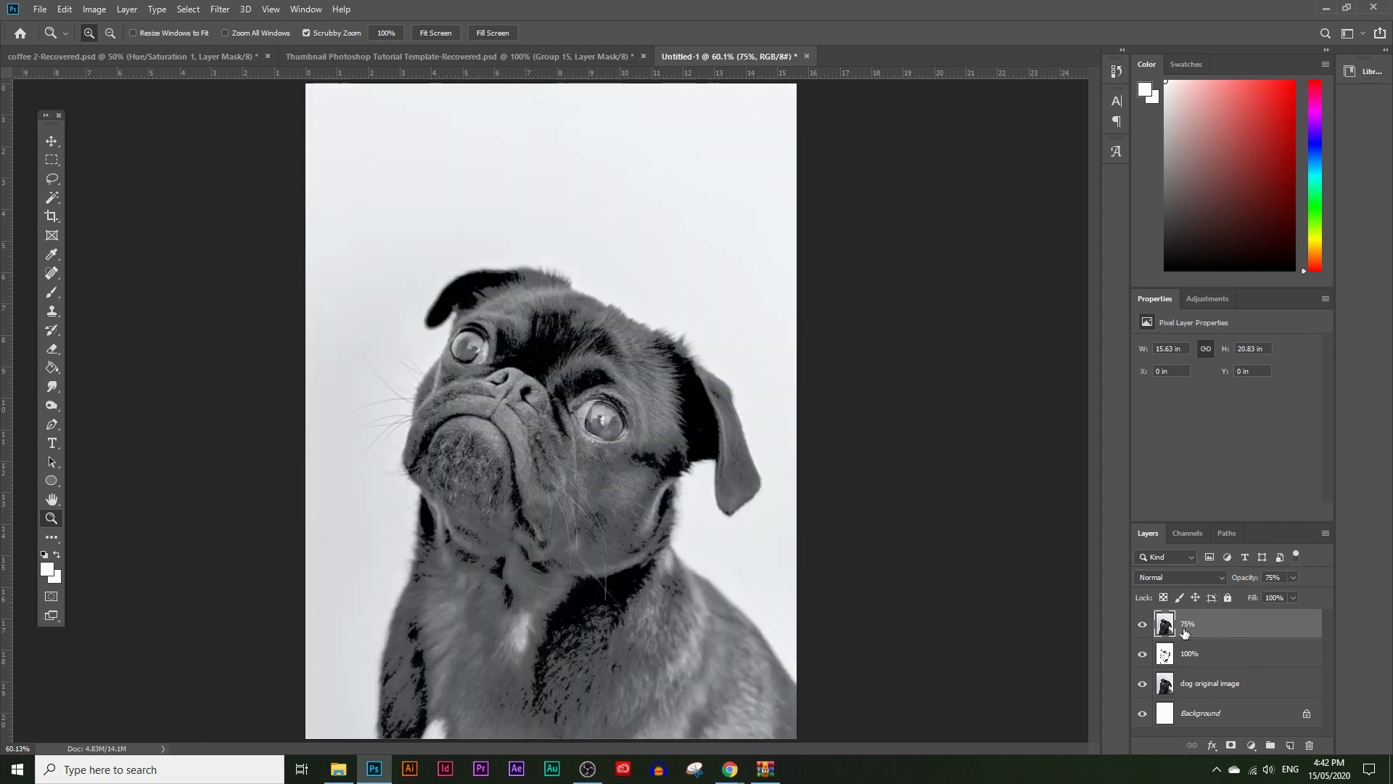
left_click(96, 10)
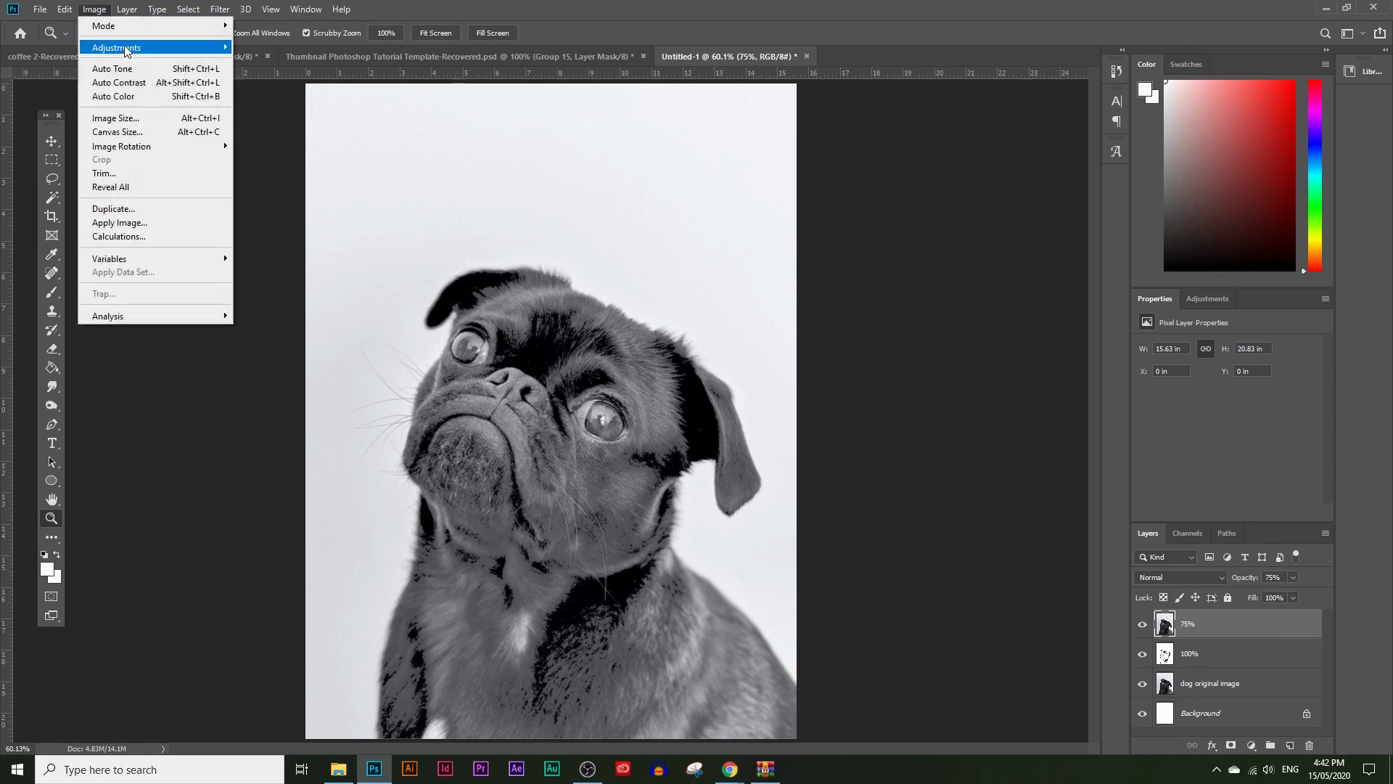
Threshold the 75% layer to stark black and white with a lowered level.
mouse_move(126, 49)
left_click(262, 245)
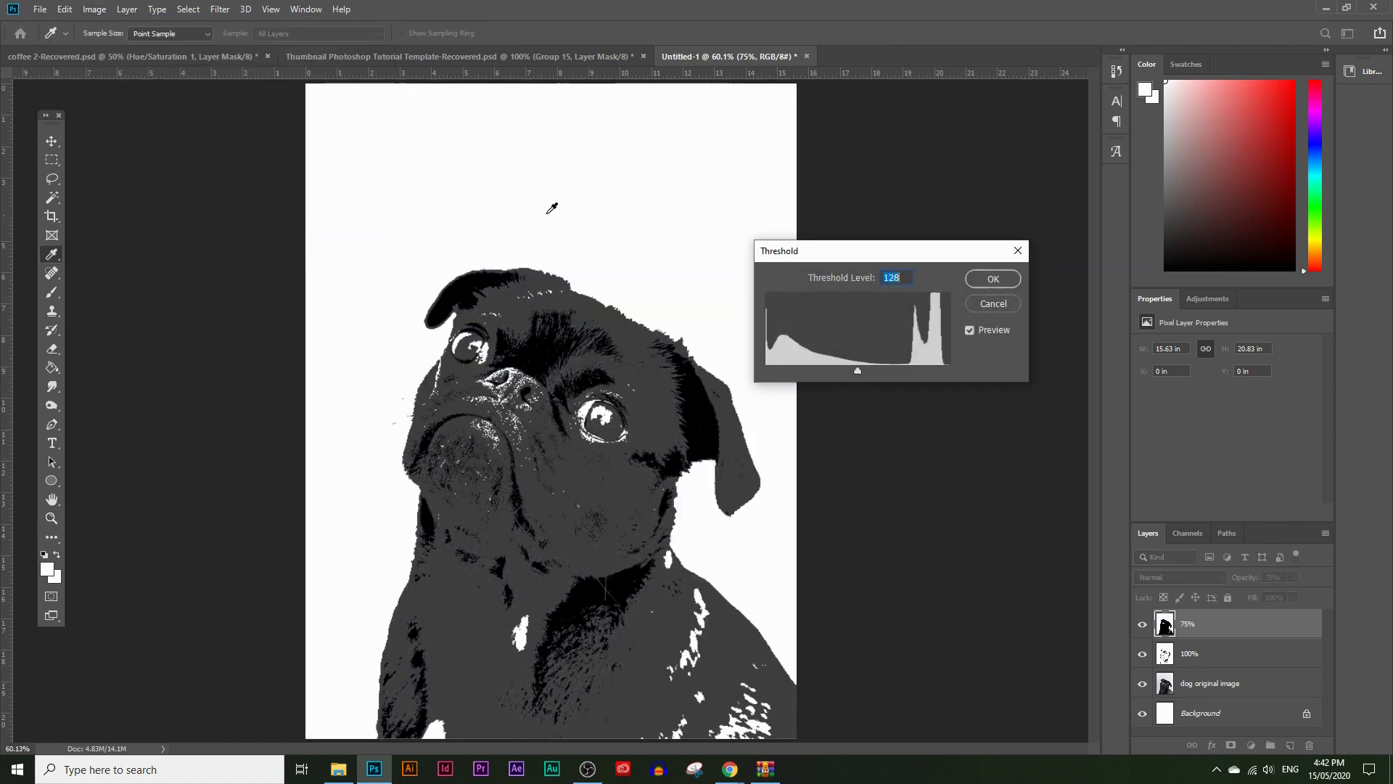
left_click_drag(859, 370, 850, 370)
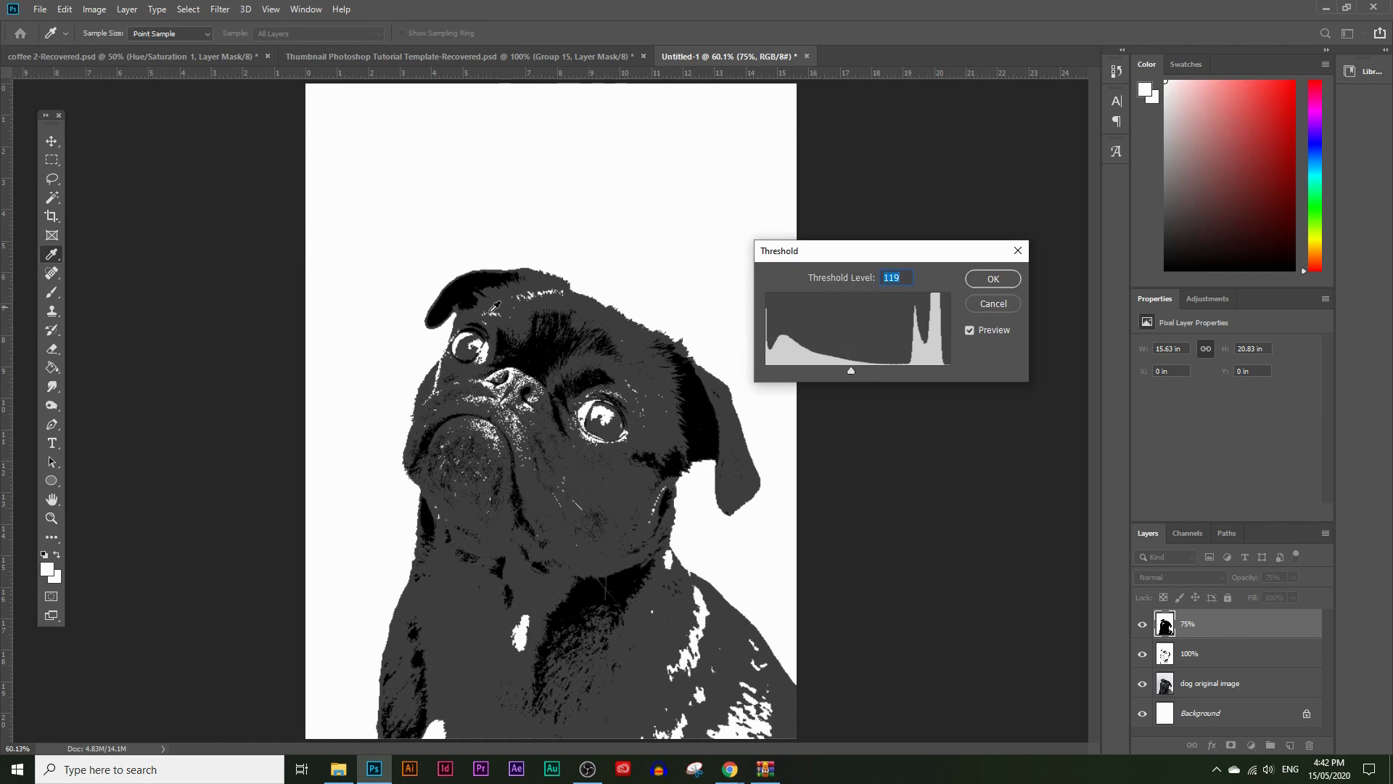
left_click_drag(851, 371, 790, 368)
left_click(1011, 285)
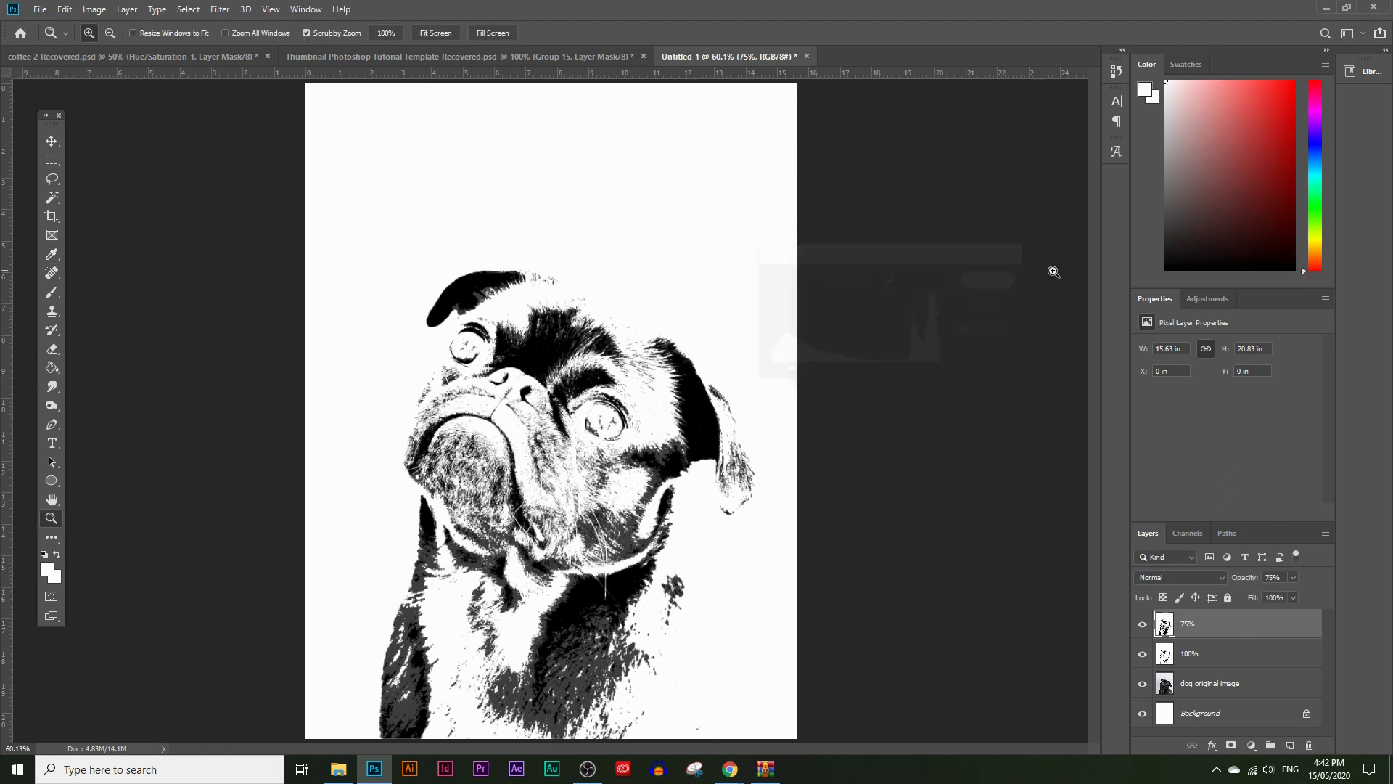
Duplicate 'dog original image' to the top, name it '50%' and set 50% opacity.
left_click_drag(1247, 689, 1289, 745)
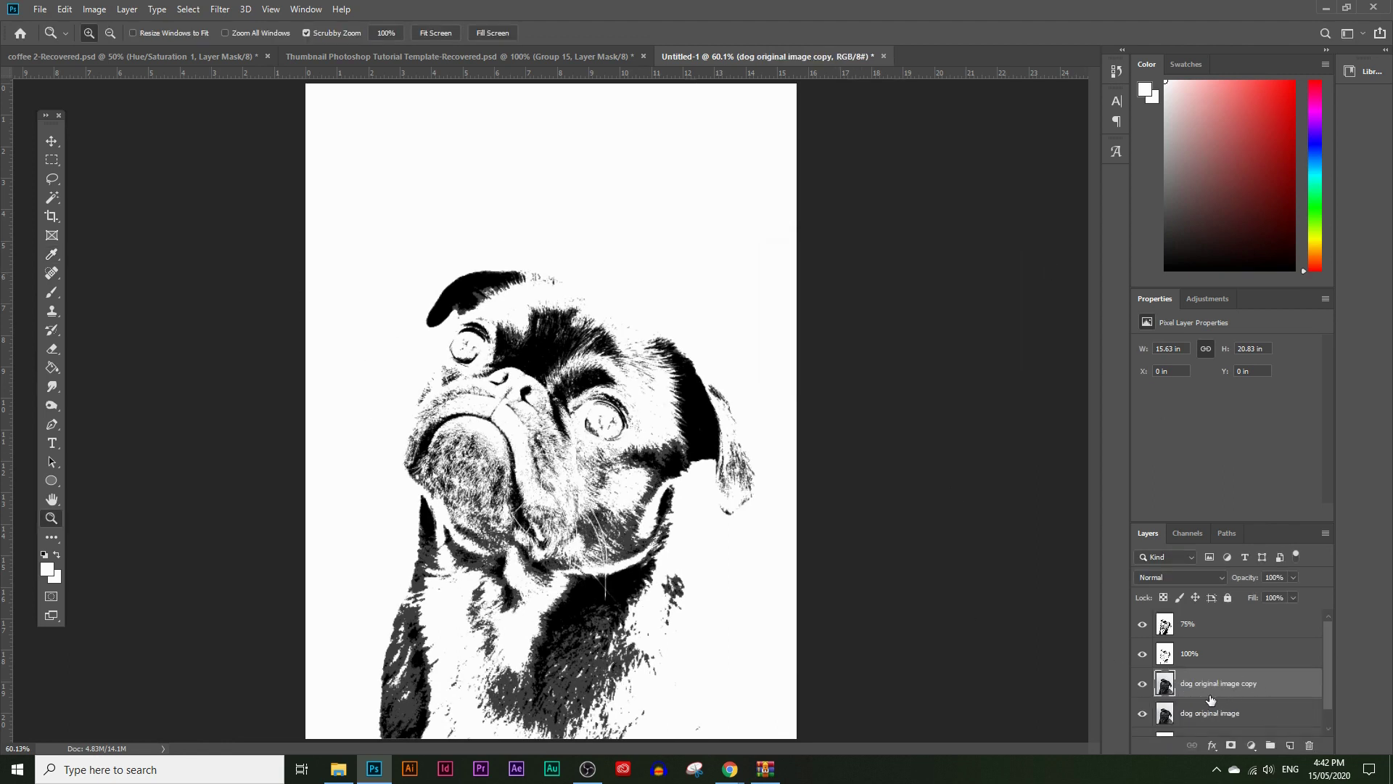
left_click_drag(1237, 697, 1211, 629)
double_click(1206, 626)
type("50")
key("Return")
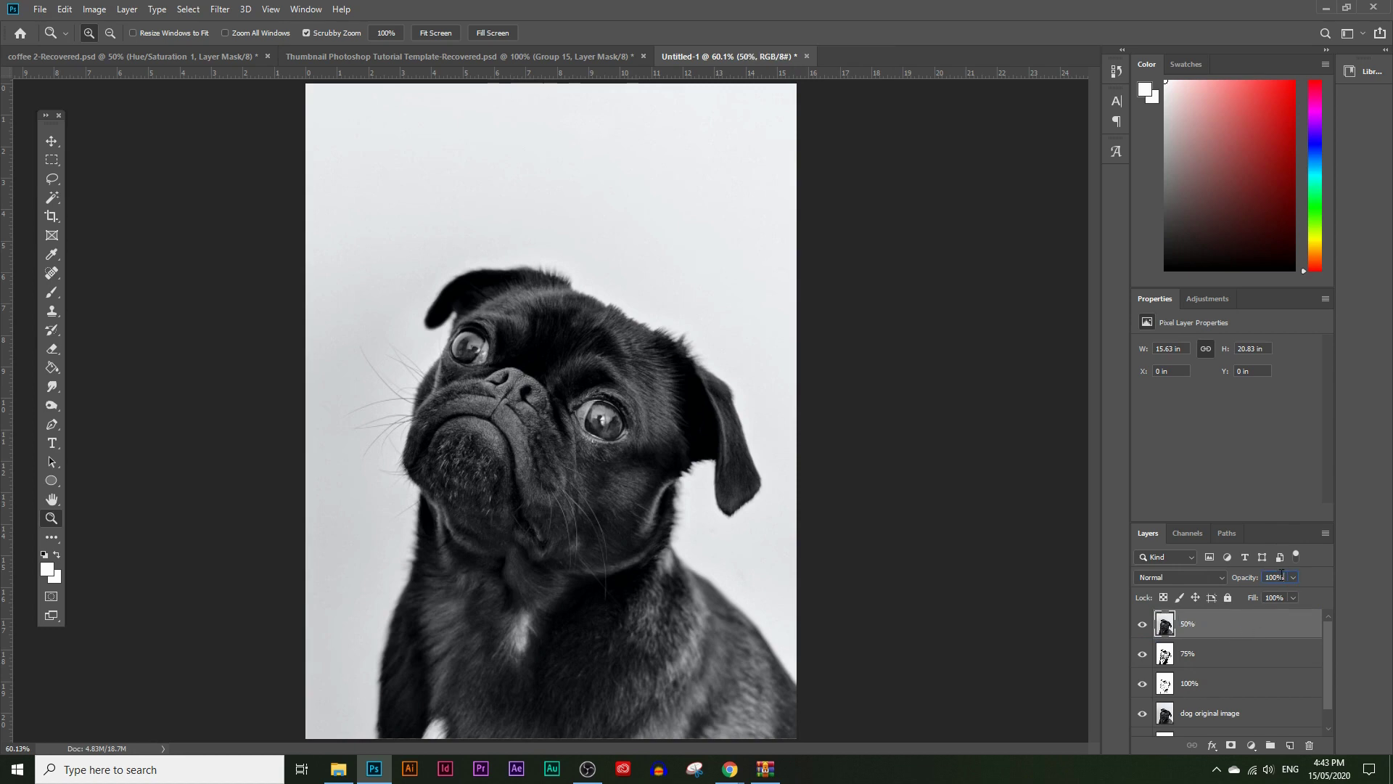
type("50")
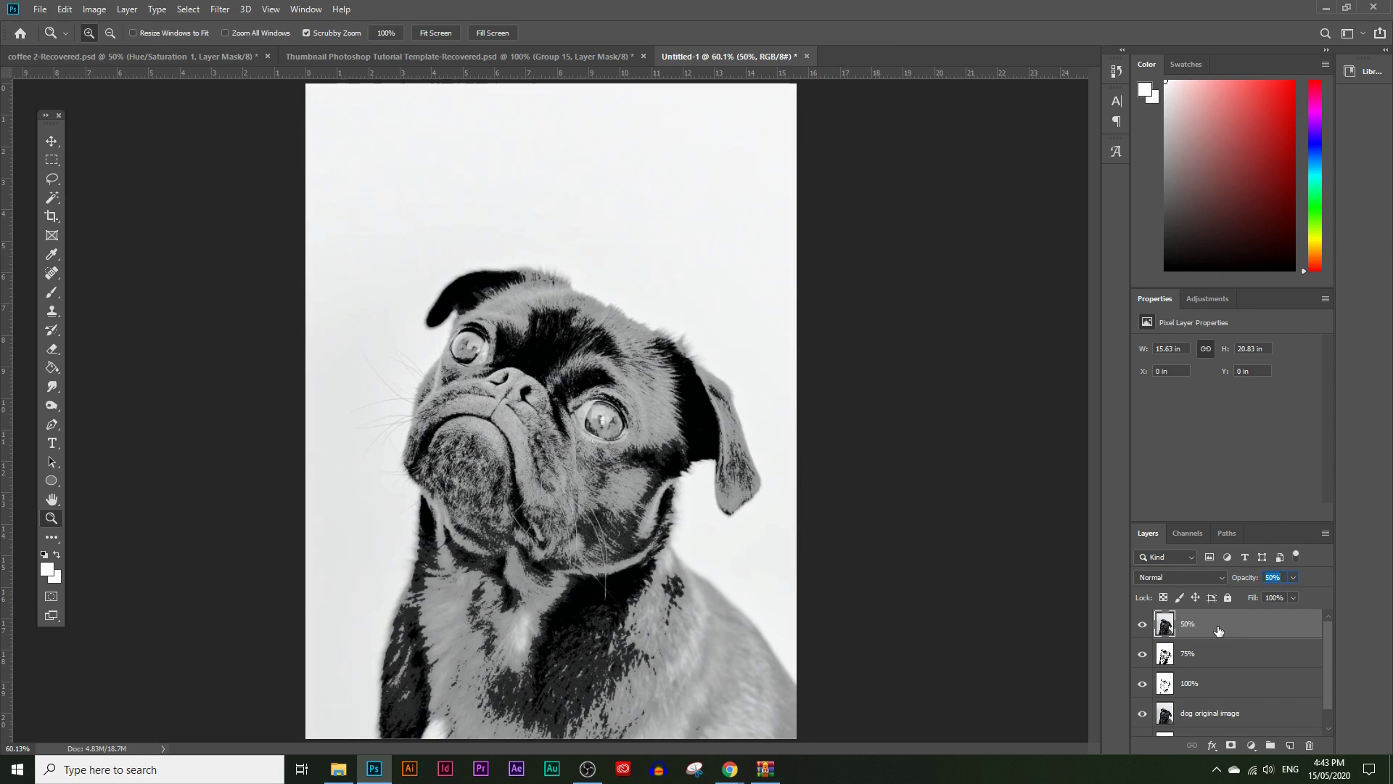
Apply a Threshold of about level 69 to the 50% layer for a gray midtone.
left_click(96, 9)
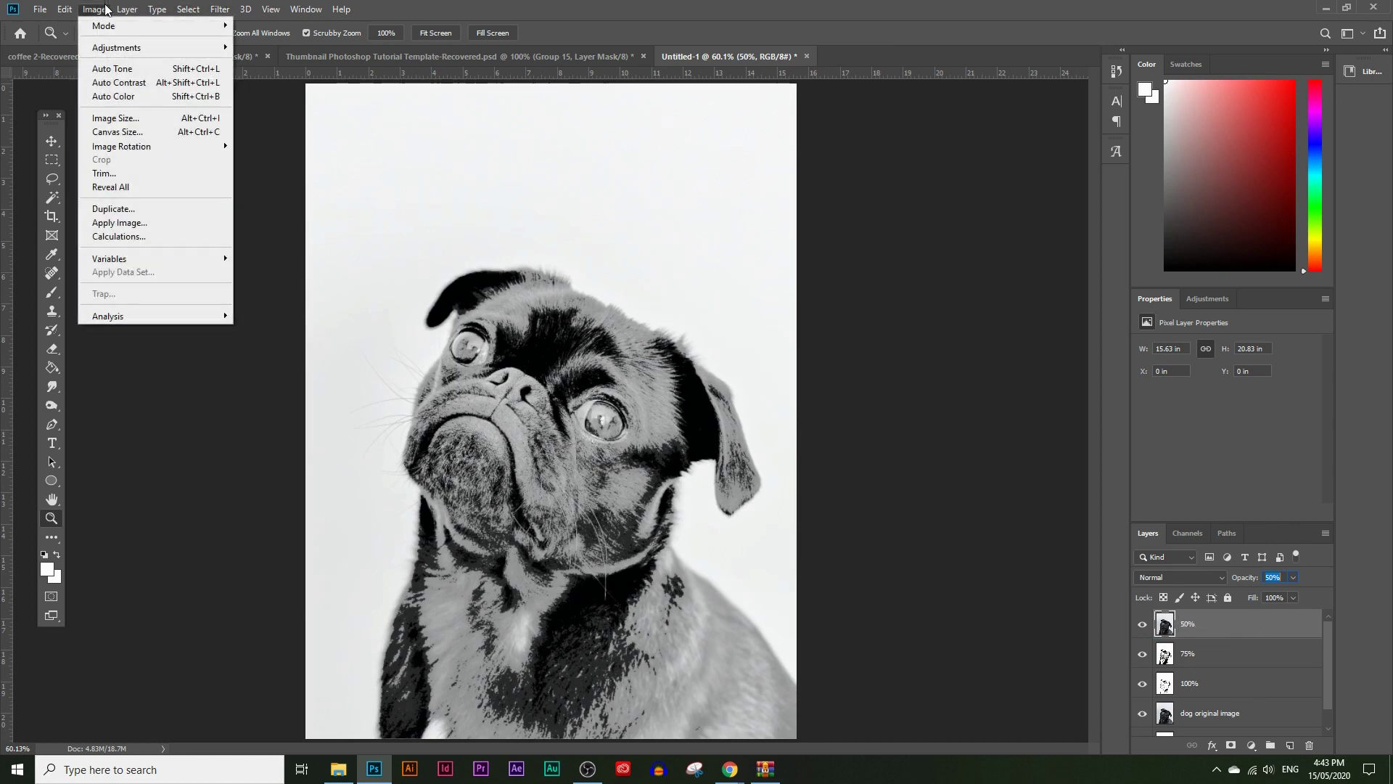
mouse_move(140, 50)
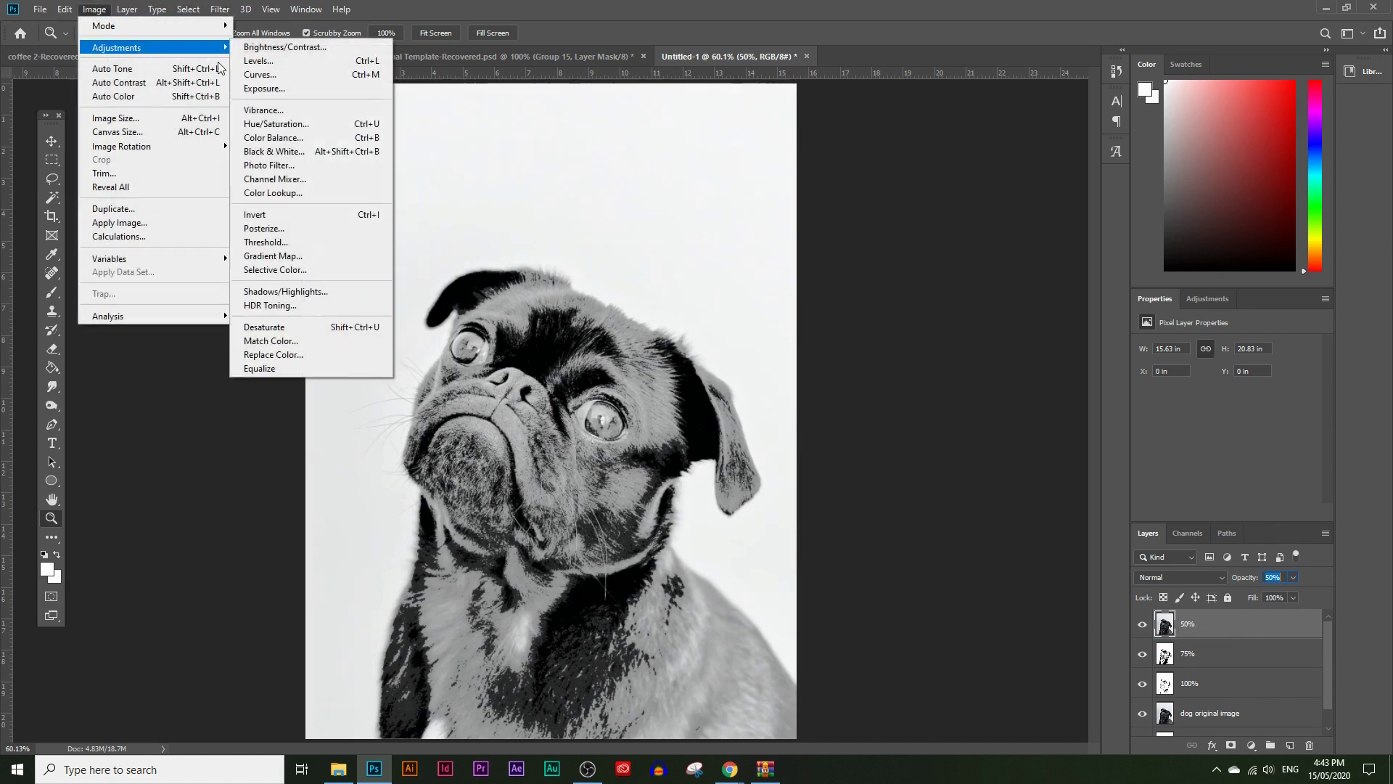
left_click(287, 238)
left_click_drag(857, 370, 815, 365)
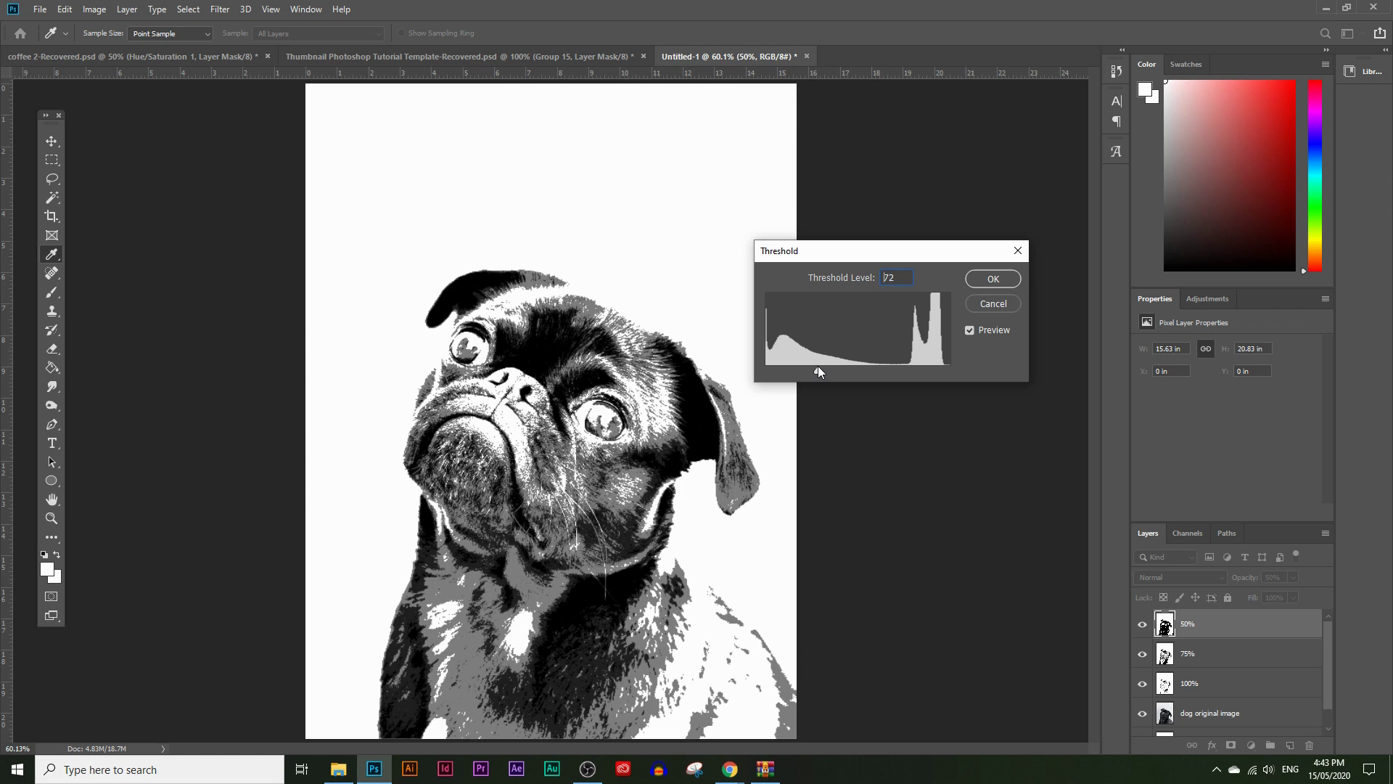
left_click(993, 280)
key("z")
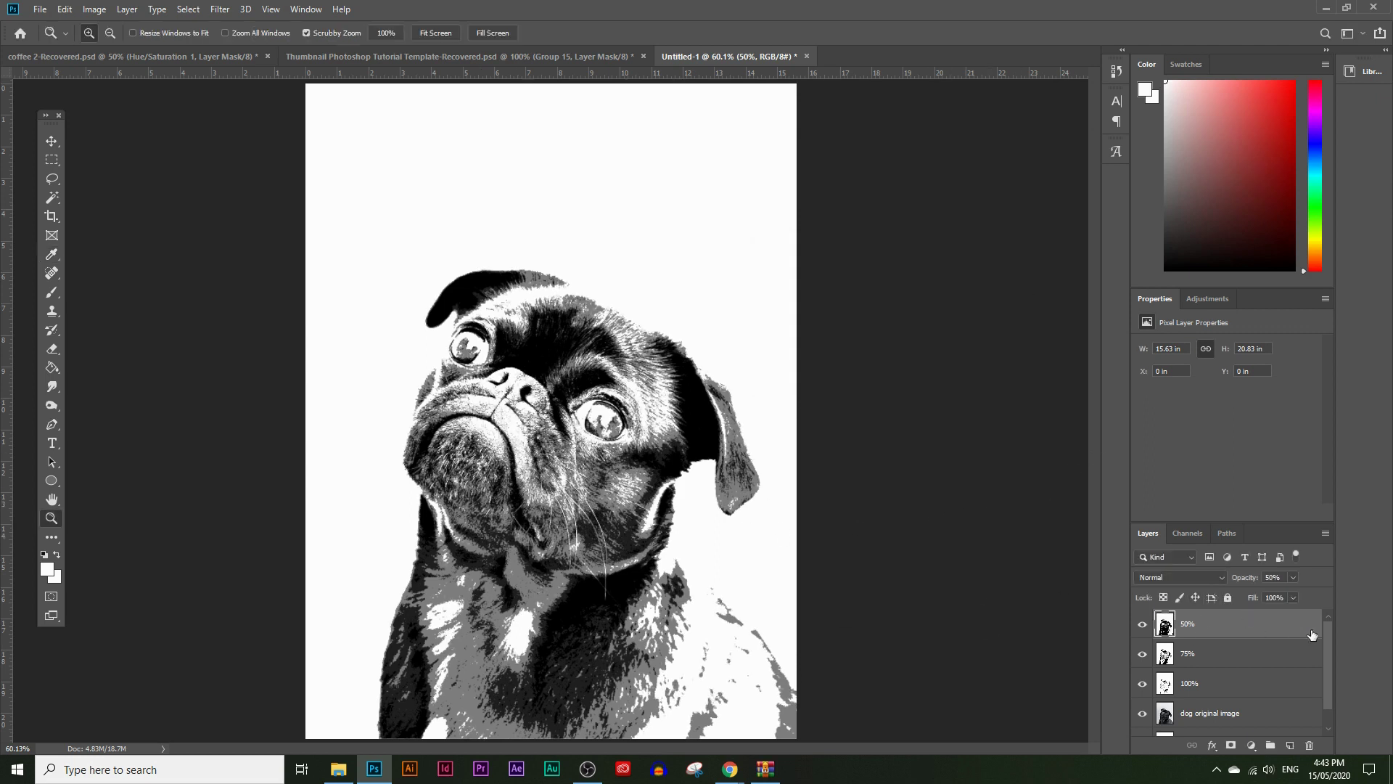
Move a new pug photo copy to the top, name it '25%' and set 25% opacity.
scroll(1270, 664, "down", 1)
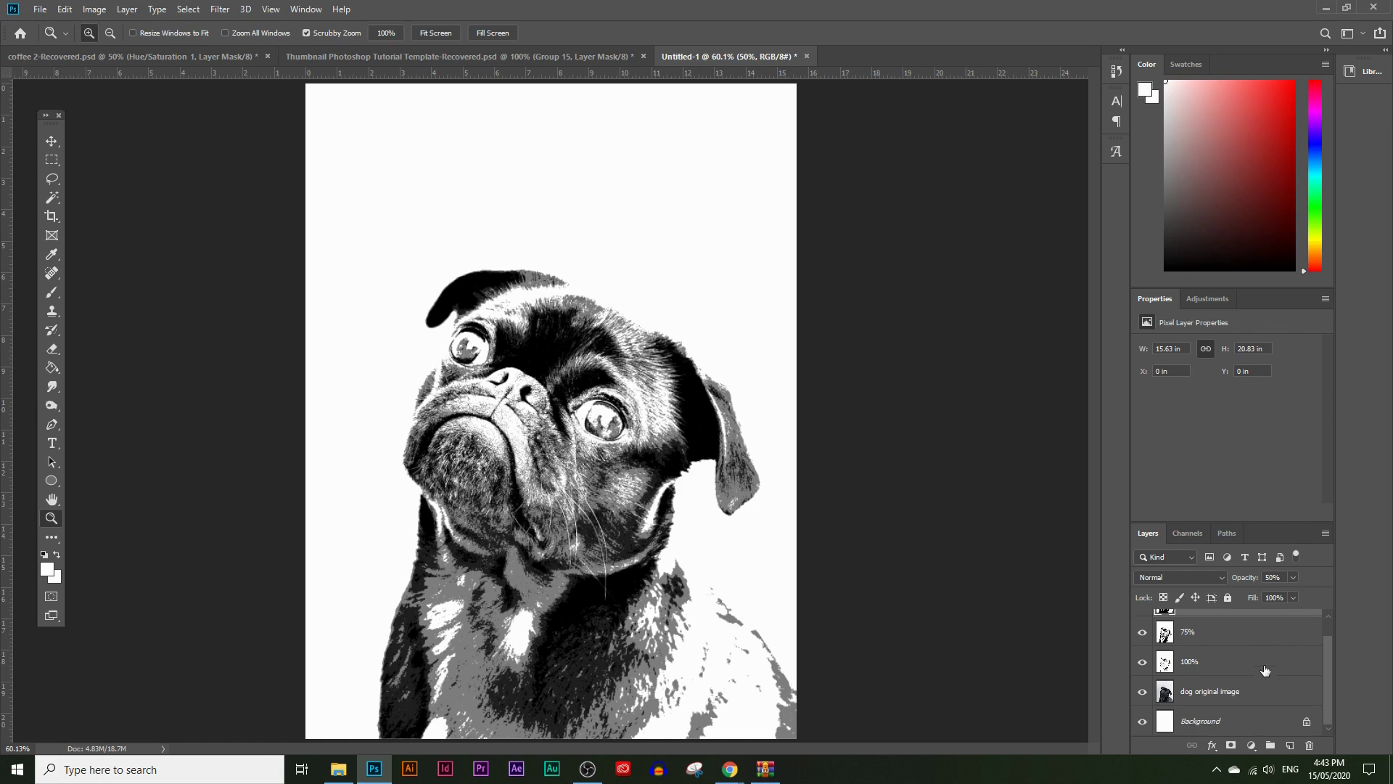
left_click_drag(1246, 691, 1260, 623)
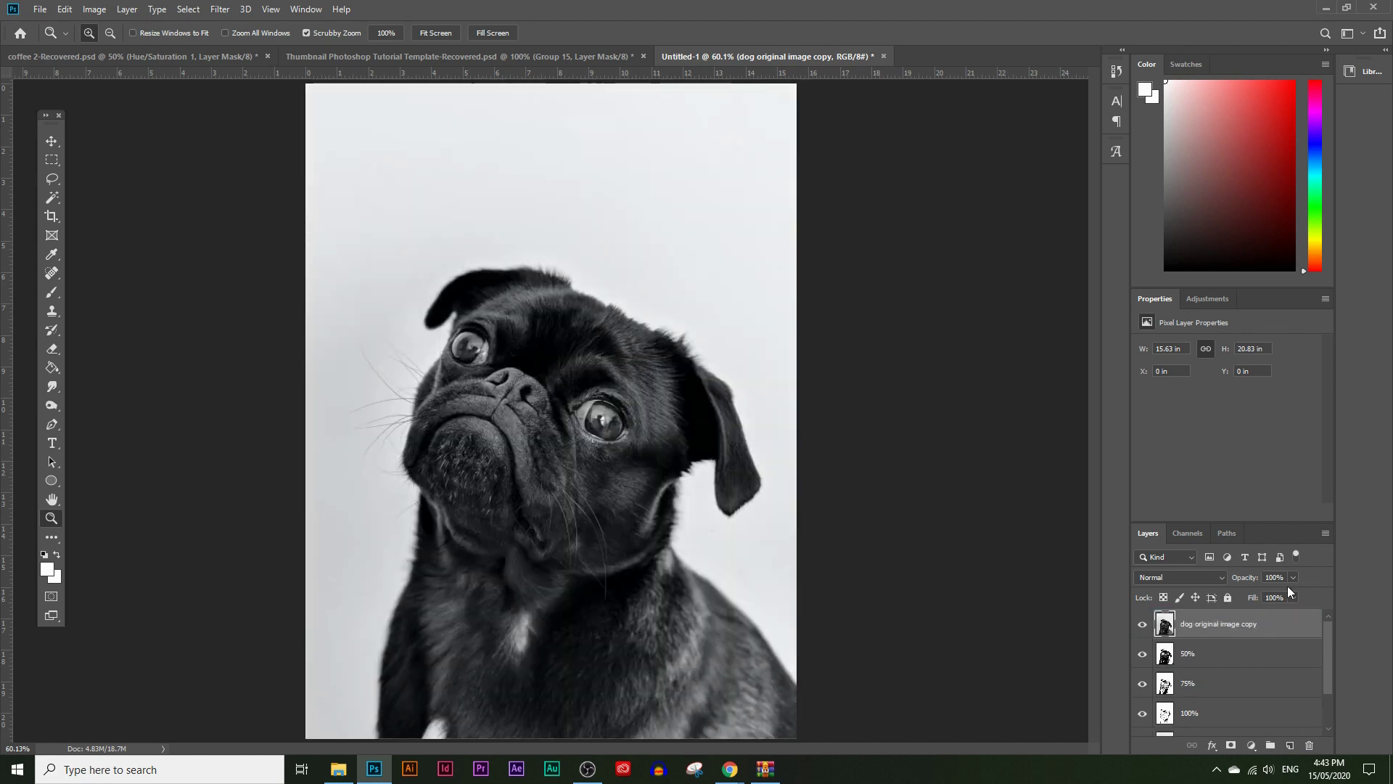
double_click(1243, 625)
type("25%")
key("Return")
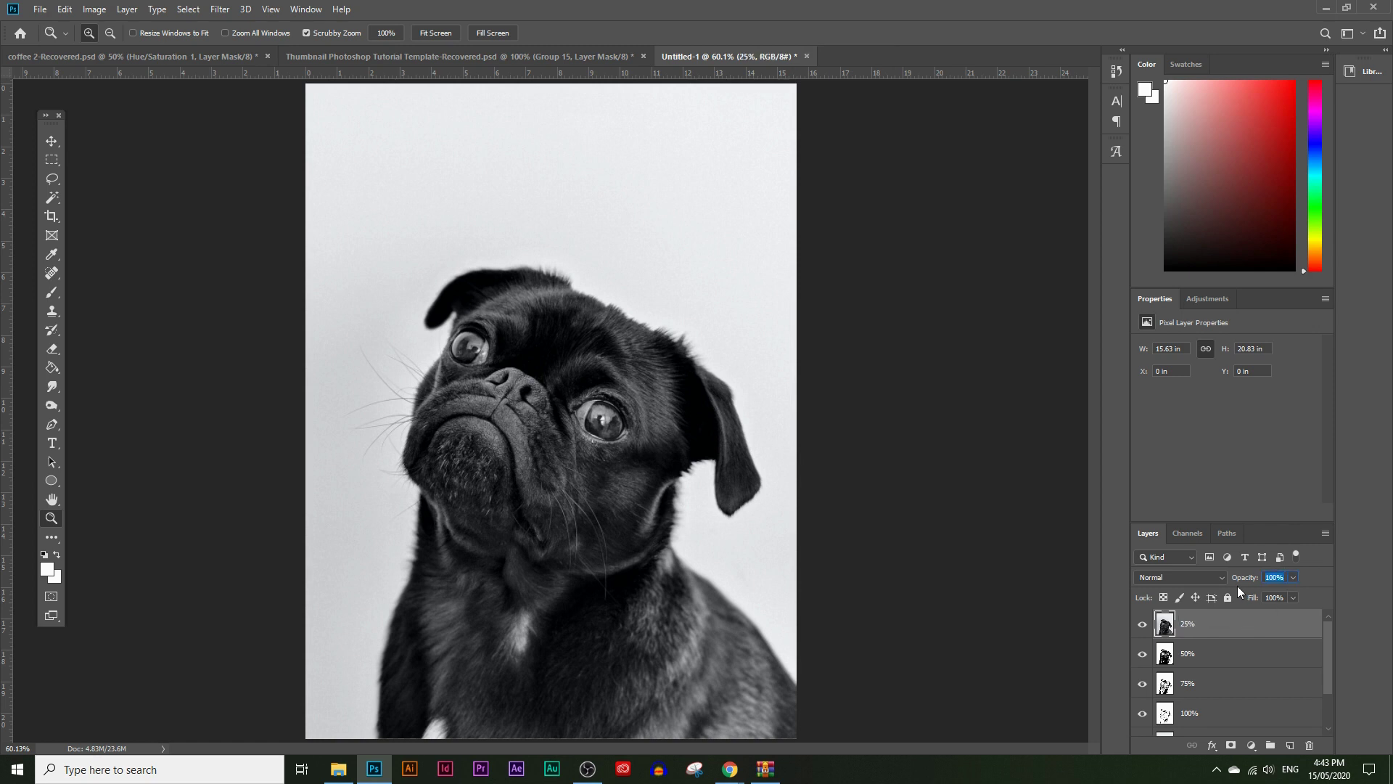
type("25")
key("Return")
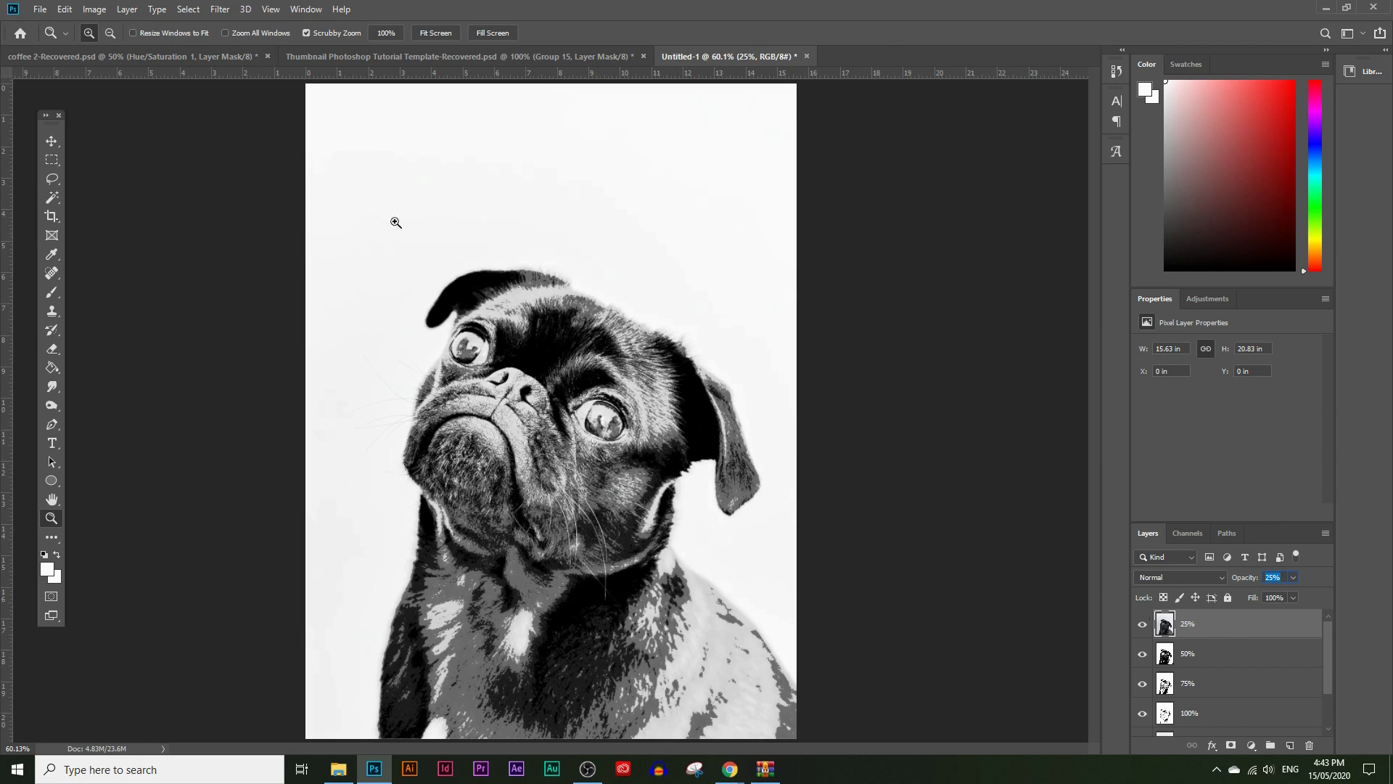
Threshold the pug's 25% layer at about level 86, then bring the Pexels page forward in Chrome.
left_click(92, 11)
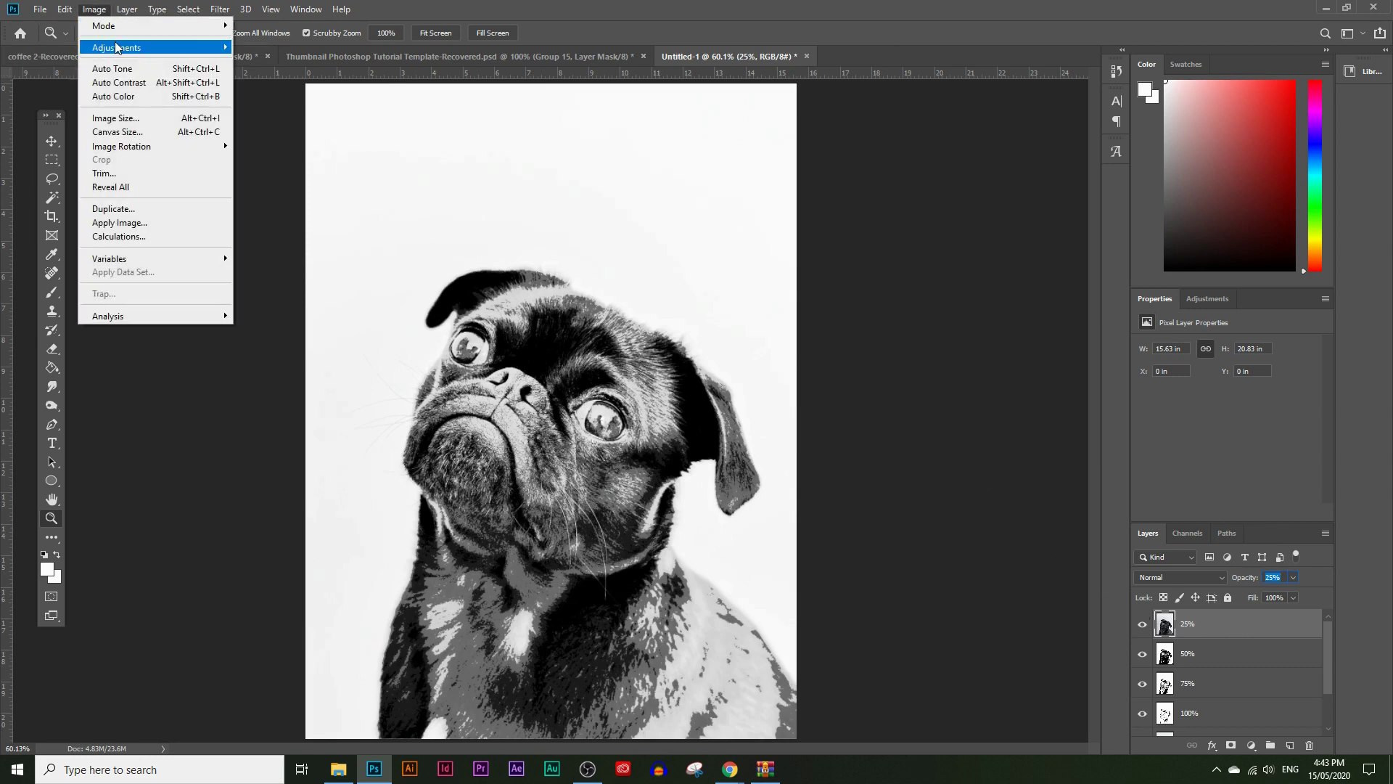
mouse_move(117, 47)
left_click(266, 242)
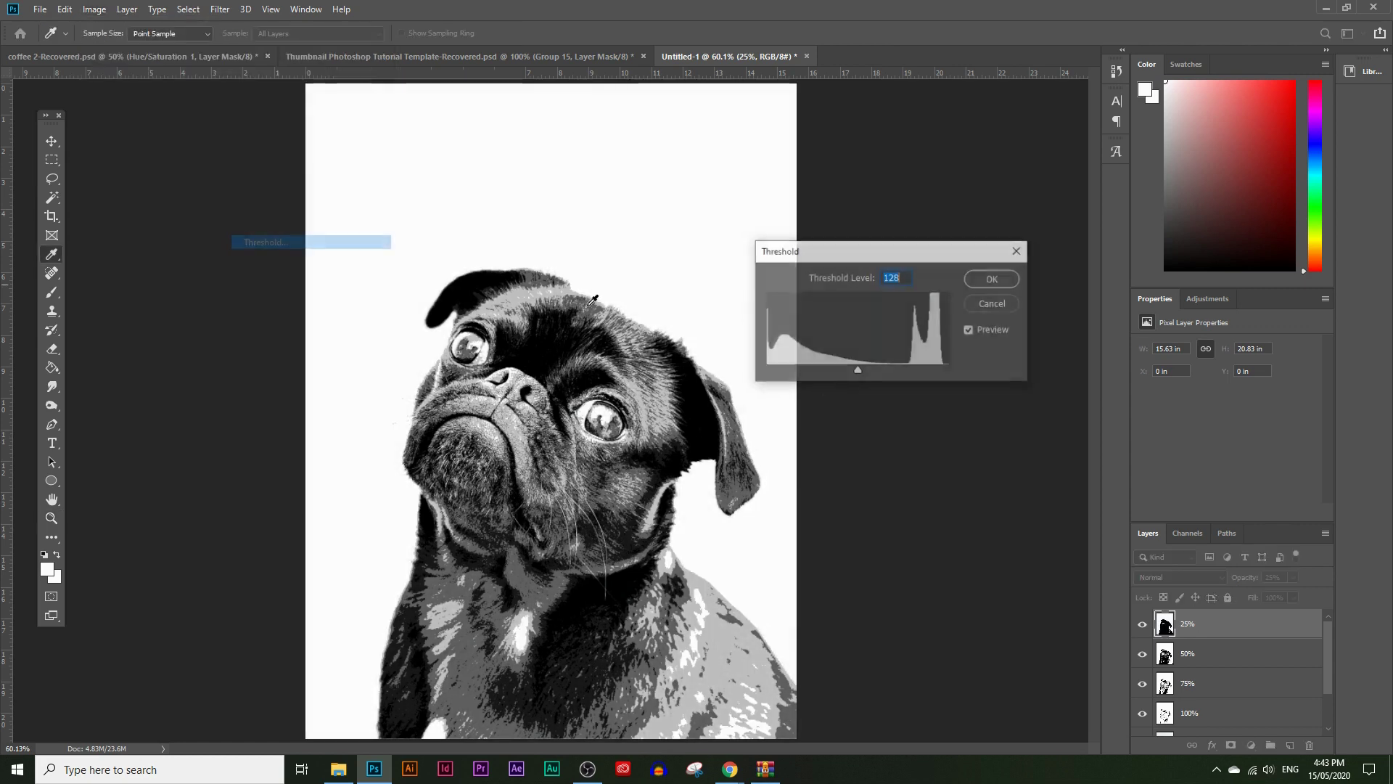
mouse_move(860, 368)
left_mouse_down()
mouse_move(828, 368)
mouse_move(846, 370)
left_mouse_up()
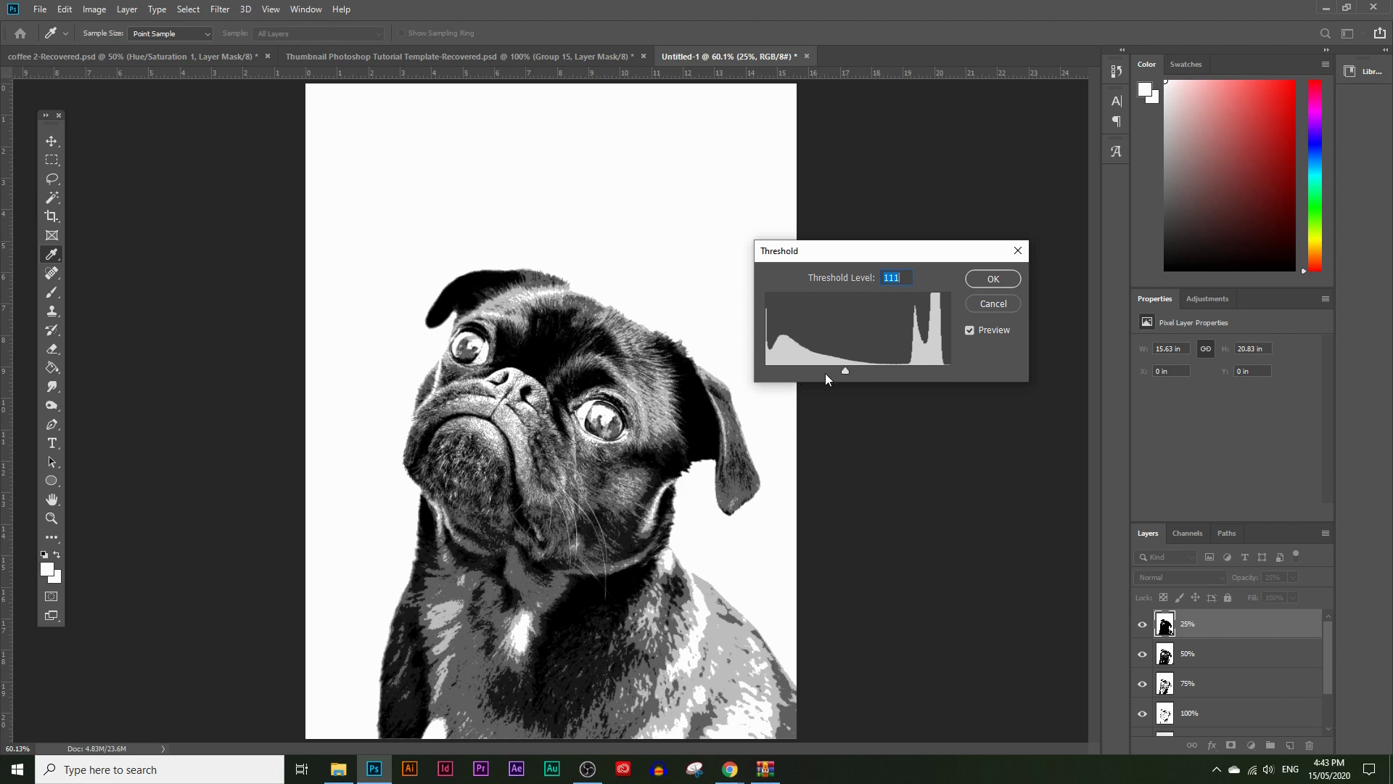
left_click(980, 284)
key("z")
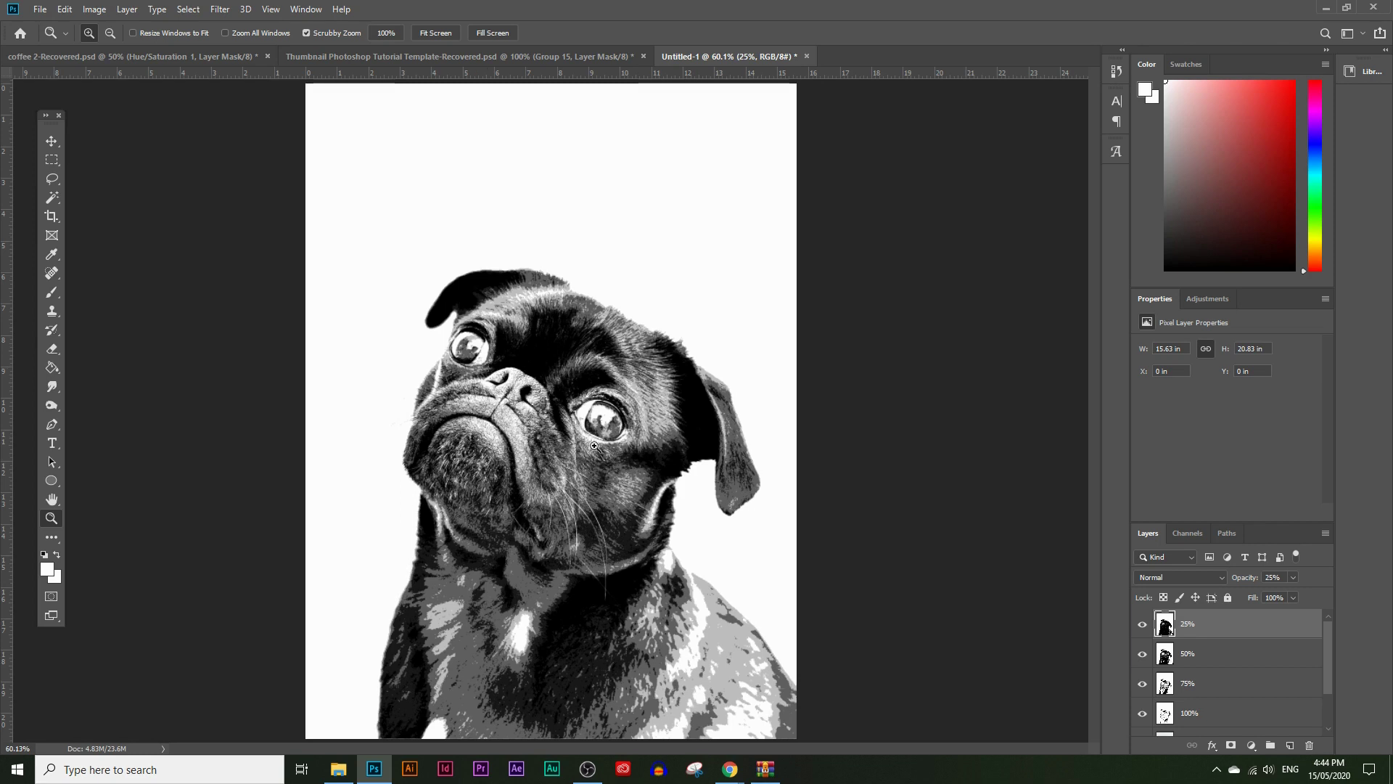
mouse_move(740, 774)
left_click(708, 716)
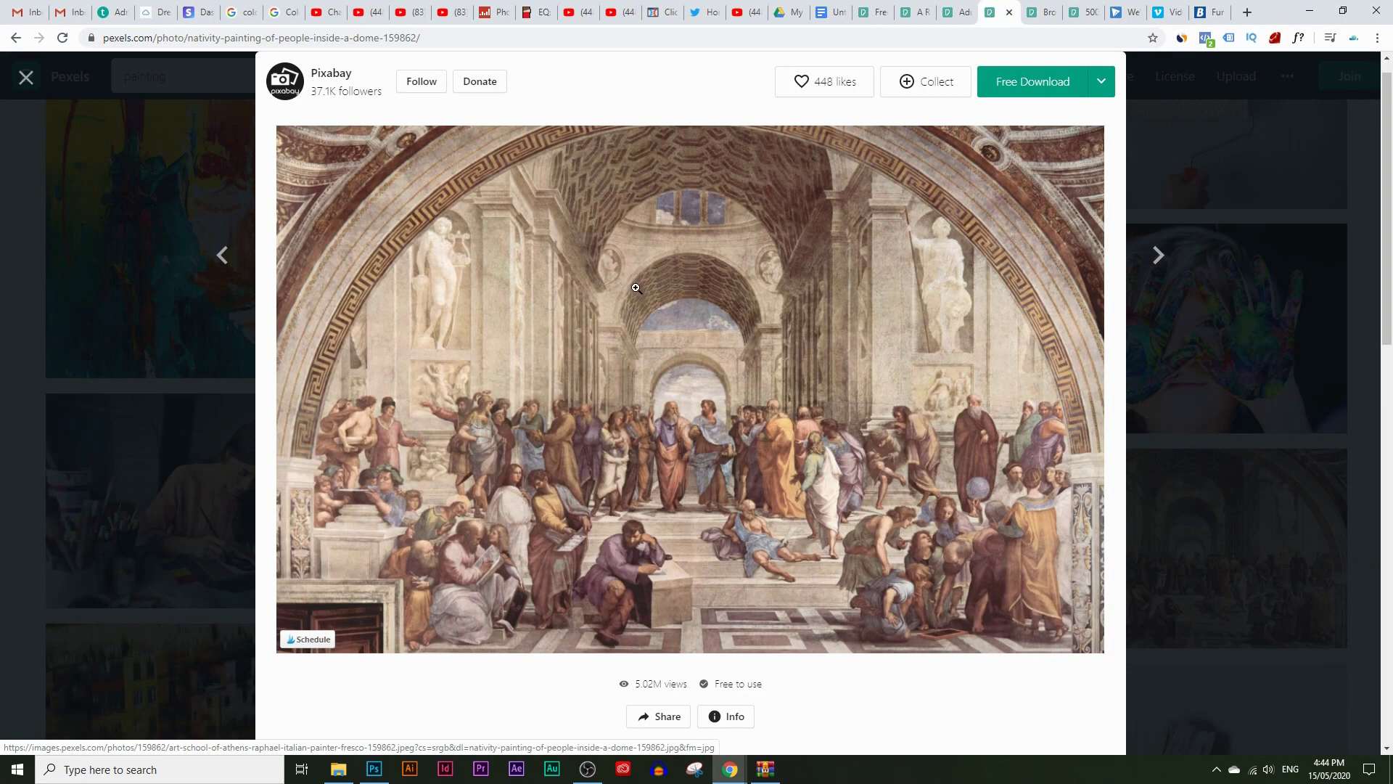
Copy the Renaissance fresco image from Pexels and return to Photoshop.
scroll(668, 319, "down", 4)
scroll(670, 330, "up", 4)
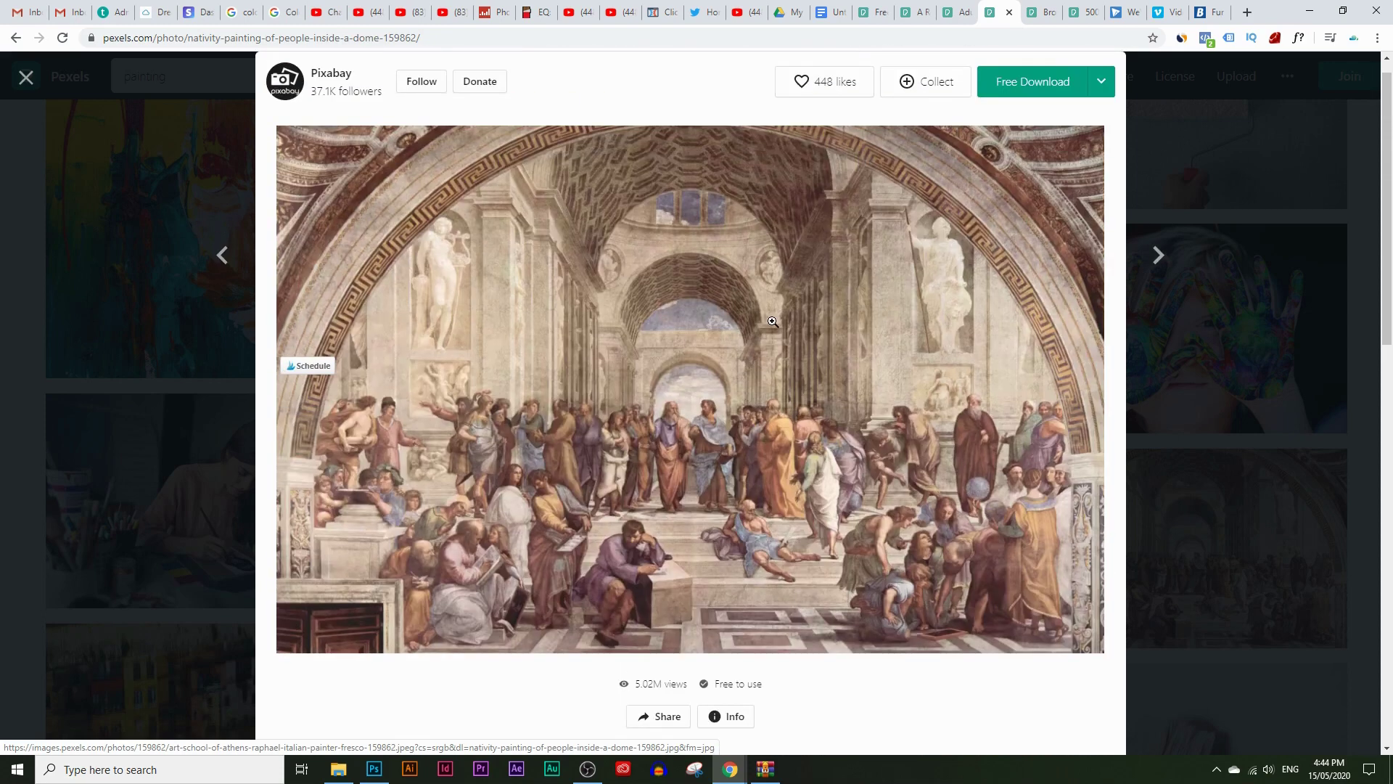
right_click(660, 310)
left_click(763, 456)
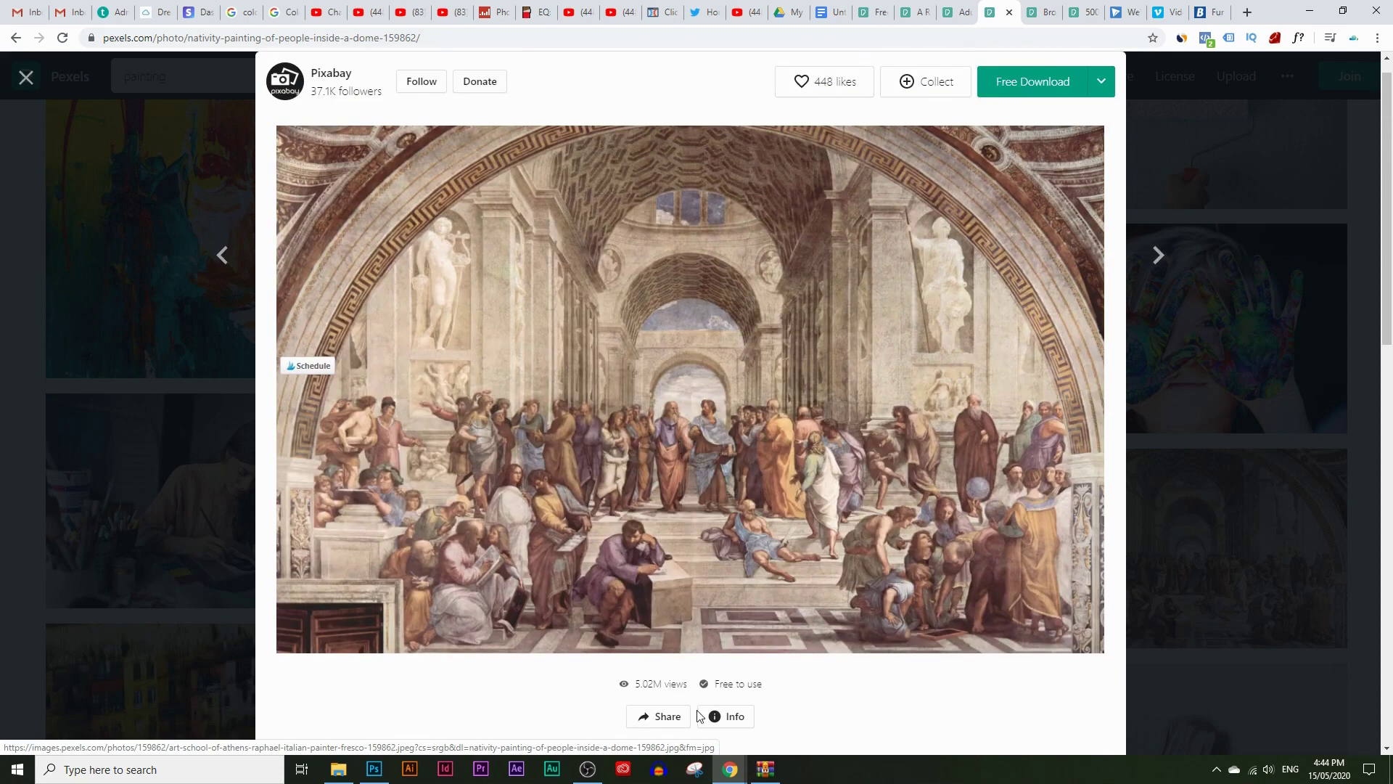
left_click(374, 769)
left_click(40, 9)
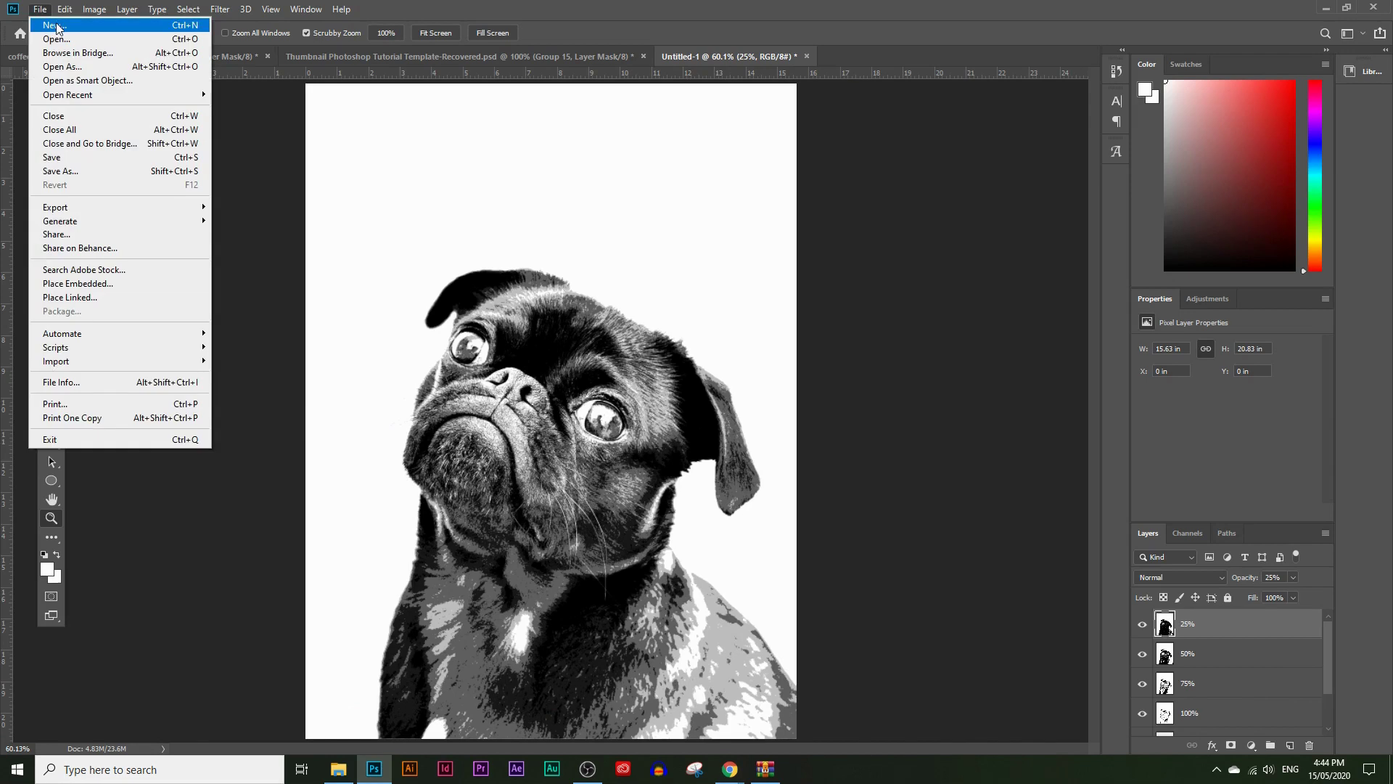
Create a clipboard-sized document, paste the fresco, and name its layer 'original'.
left_click(55, 26)
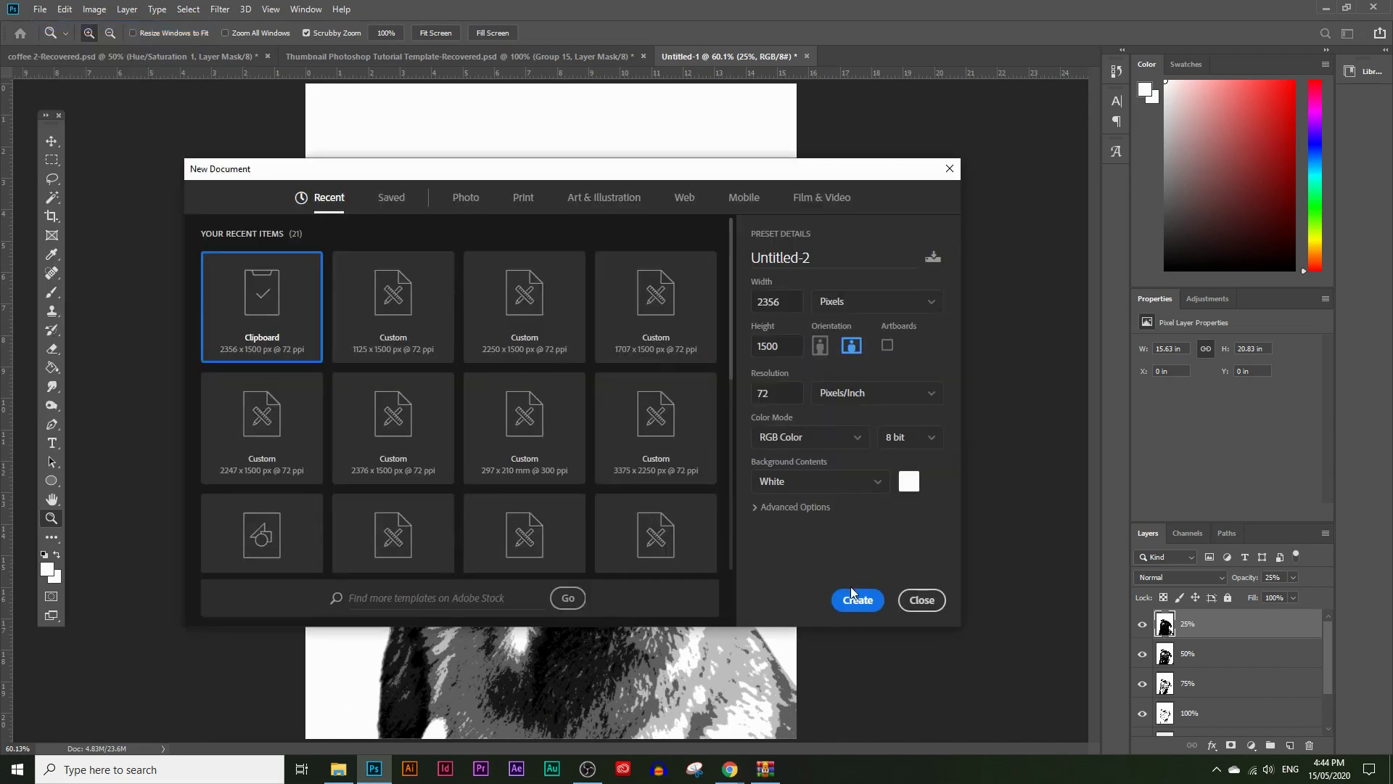
left_click(852, 594)
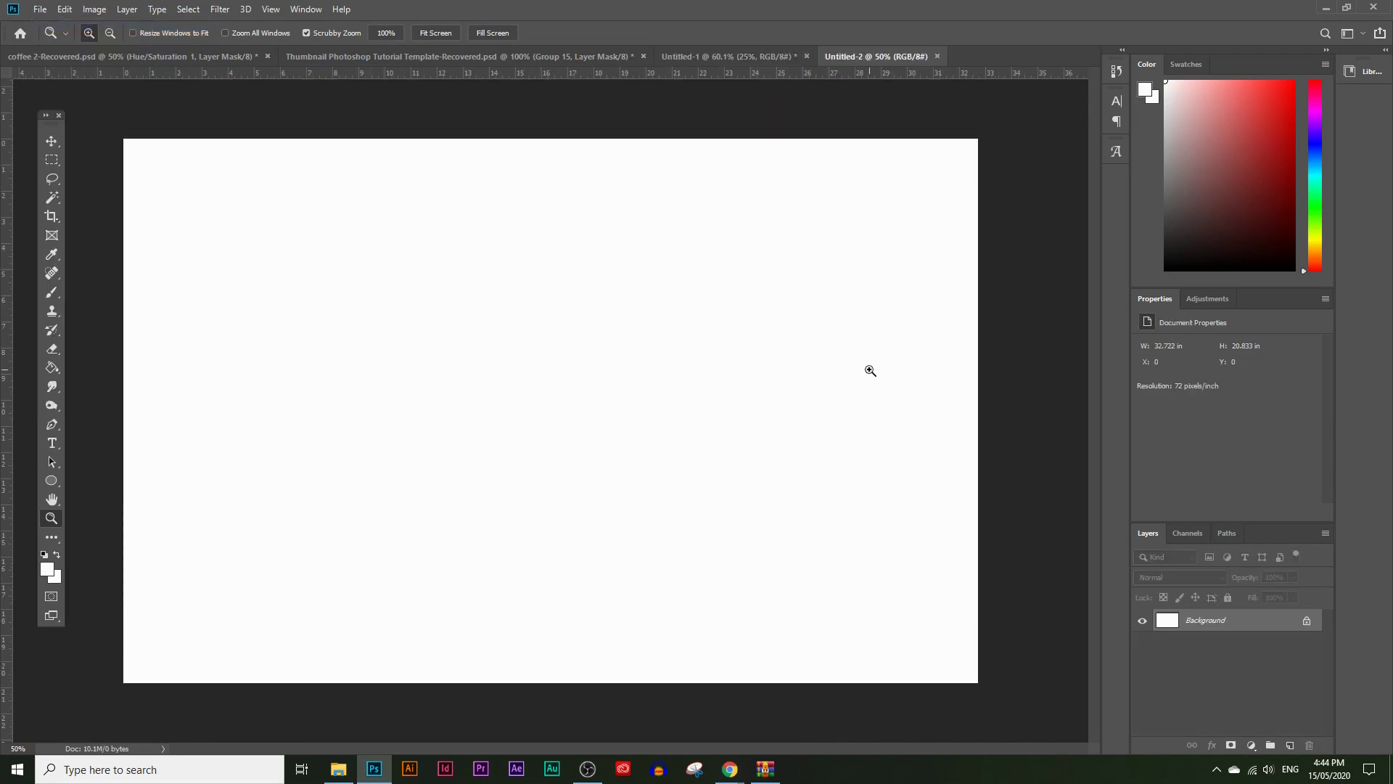
left_click_drag(863, 369, 860, 369)
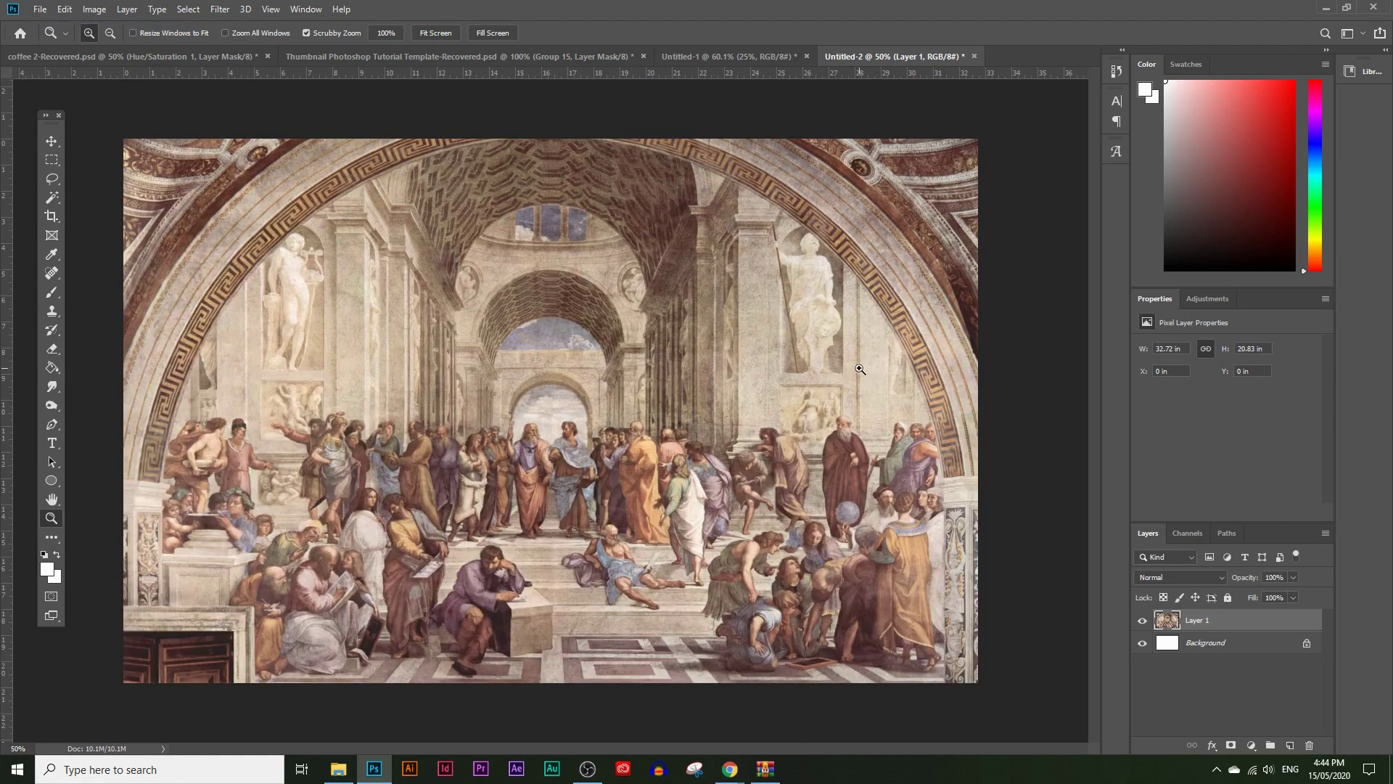
double_click(1195, 621)
type("original")
key("Return")
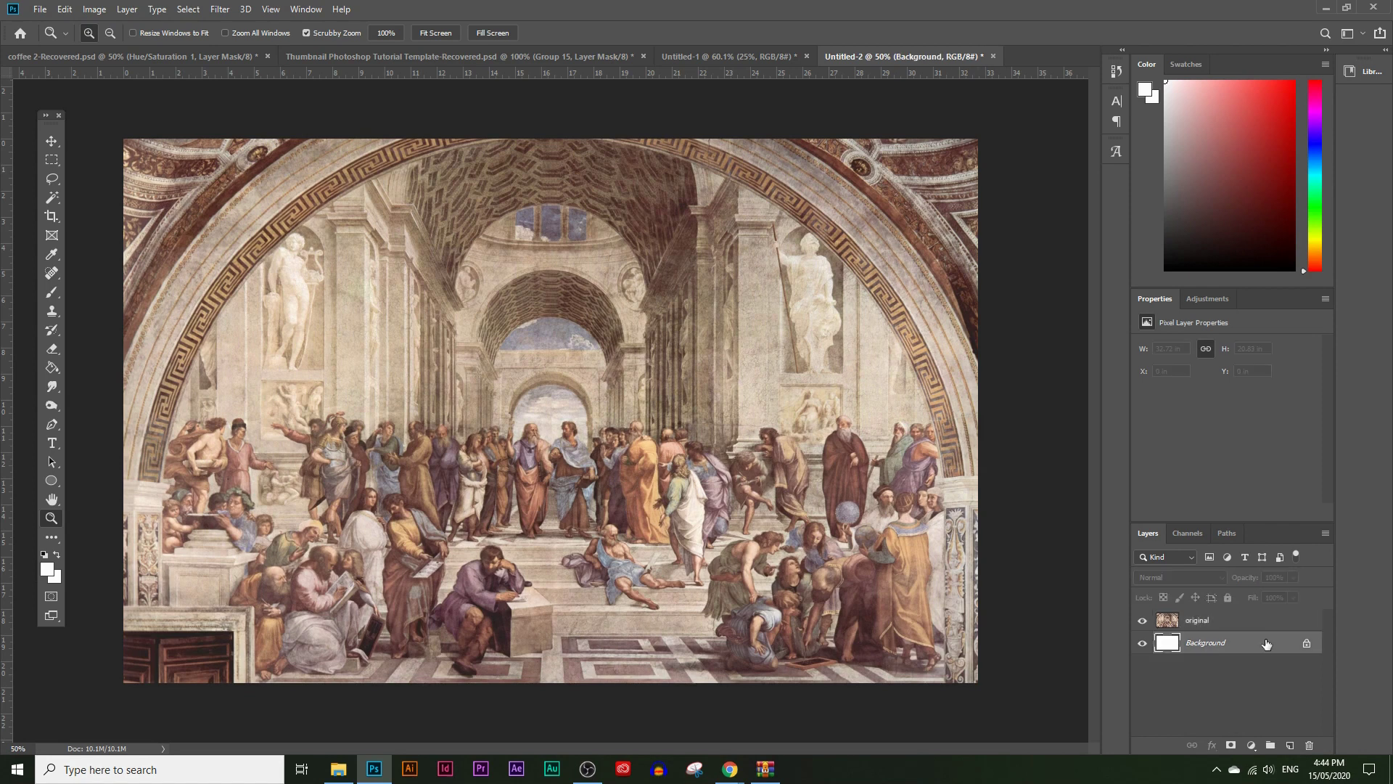
Duplicate the 'original' layer and rename the copy '100%'.
left_click_drag(1266, 648, 1289, 745)
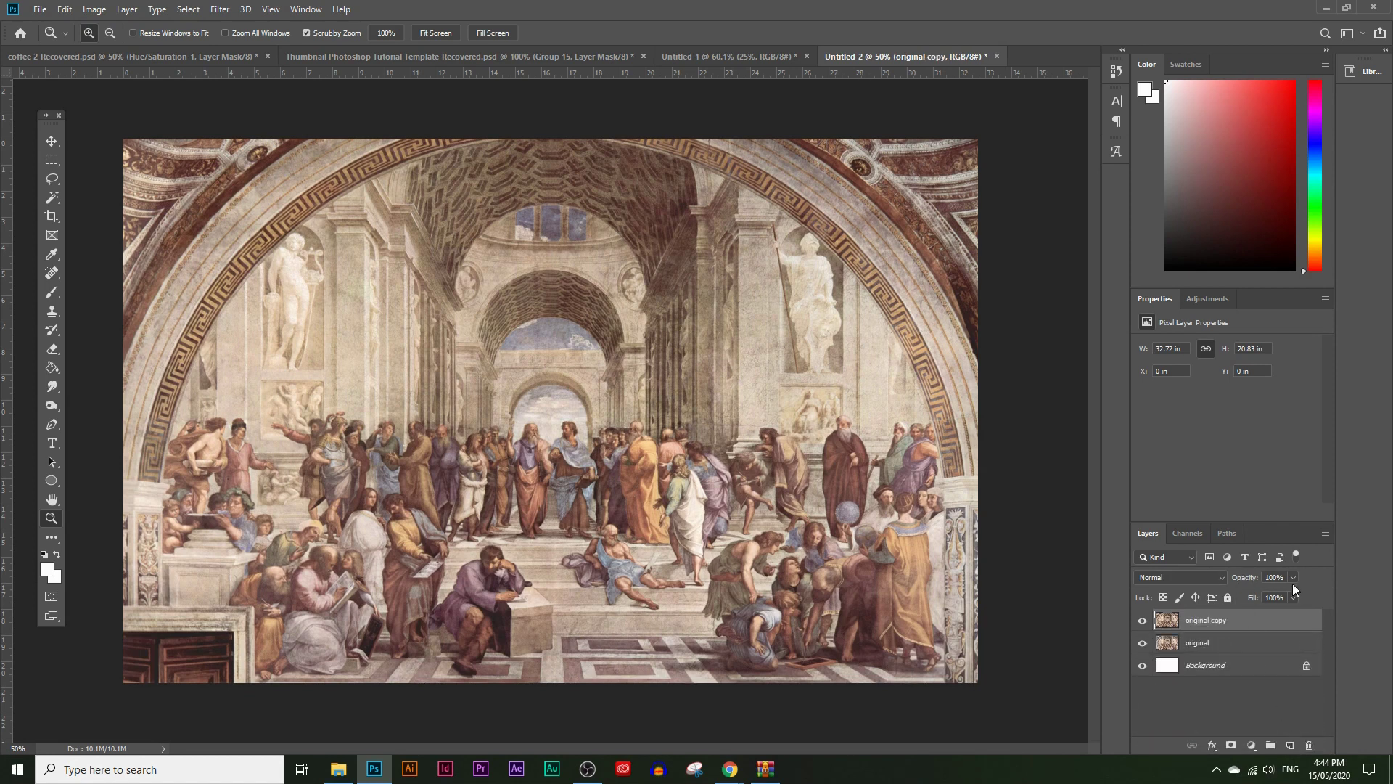
double_click(1230, 619)
type("100%")
Apply a Threshold at level 72 to the '100%' fresco layer.
key("Return")
left_click(95, 9)
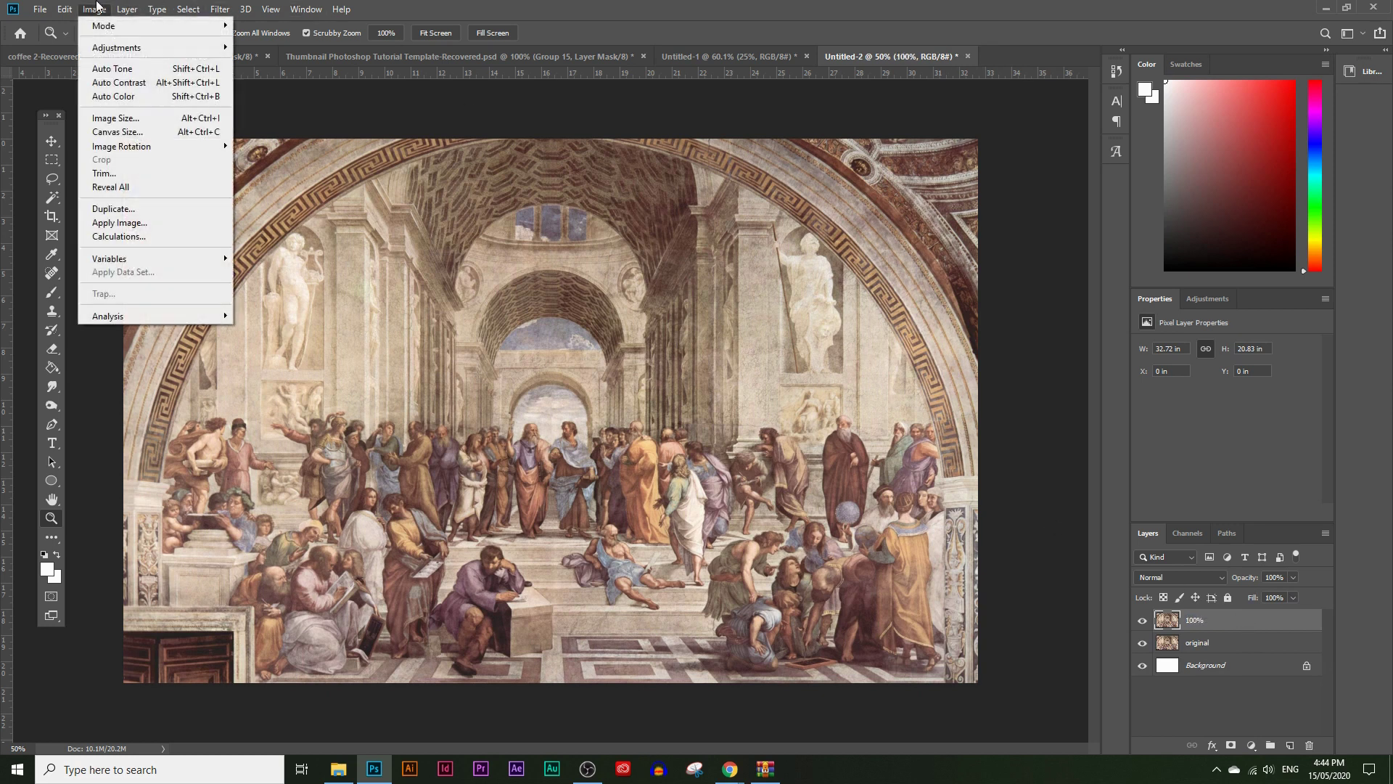
mouse_move(127, 48)
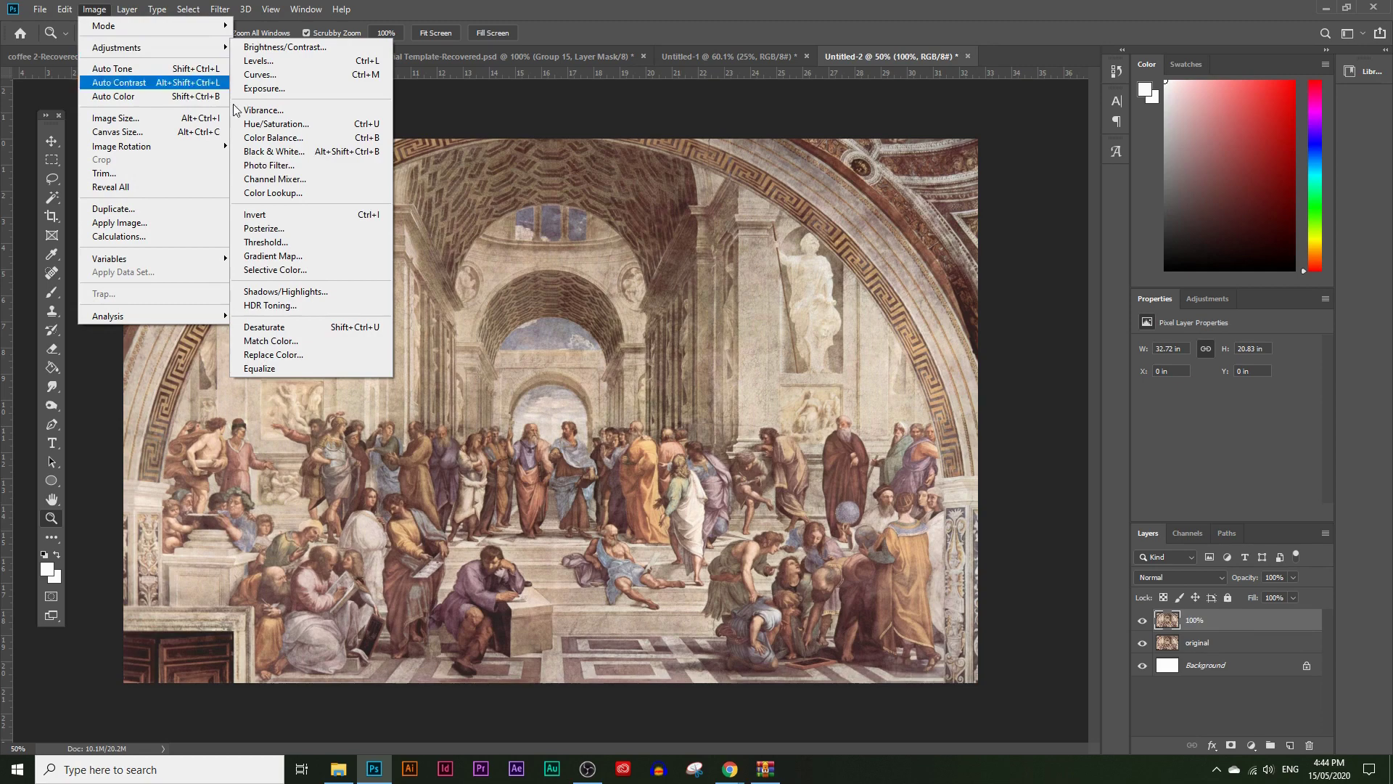
left_click(289, 241)
left_click_drag(858, 373, 817, 367)
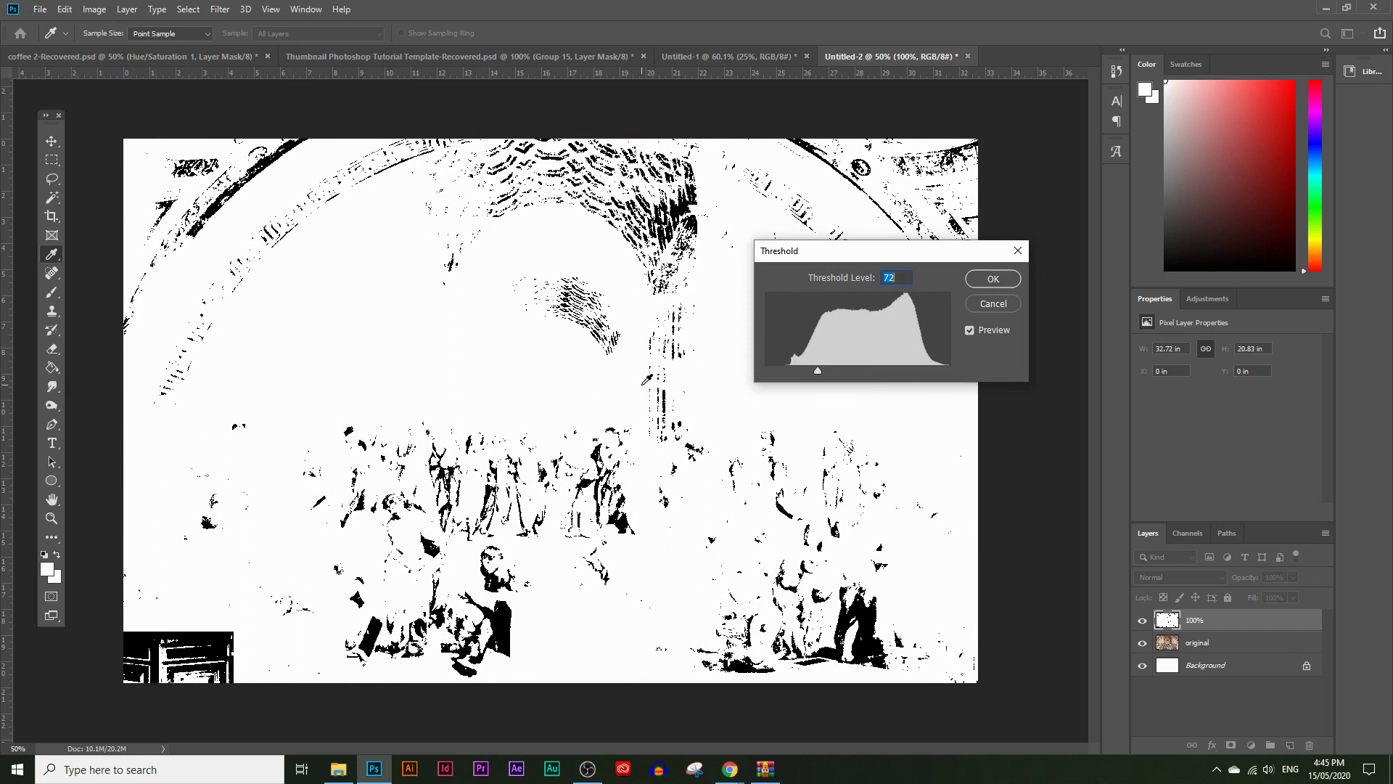
left_click(980, 282)
key("z")
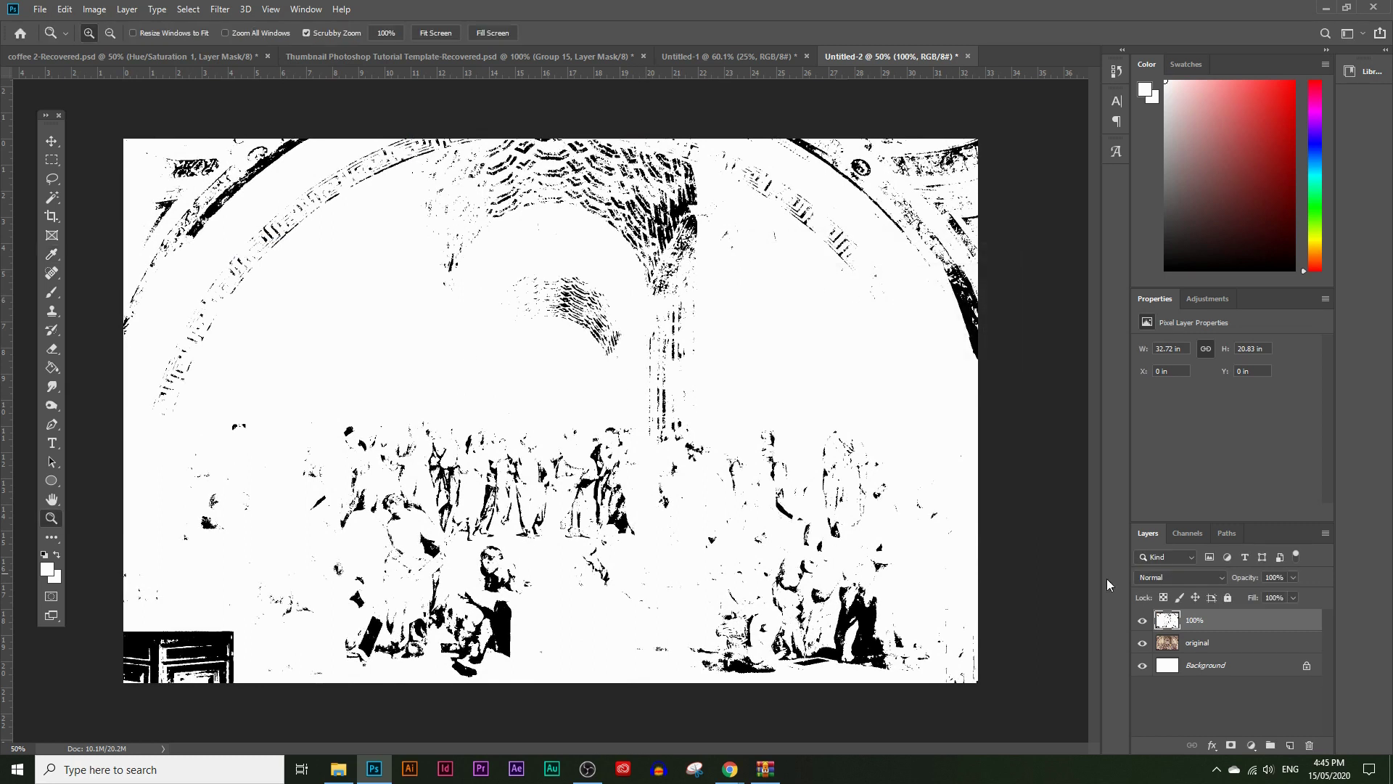
left_click(1244, 650)
Duplicate the original layer, move the copy to the top, and name it '75%'.
key("ctrl+j")
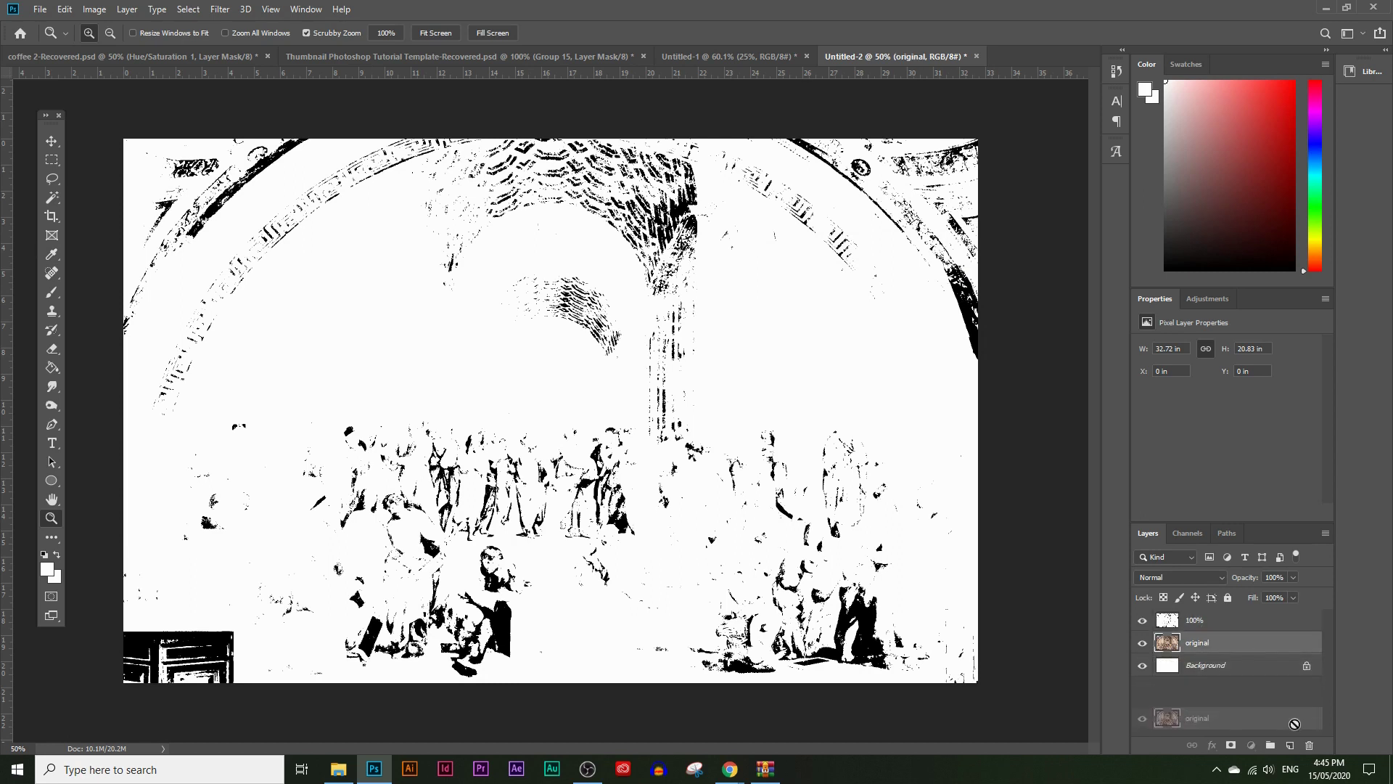
left_click_drag(1200, 644, 1199, 616)
double_click(1205, 621)
type("75%")
key("Return")
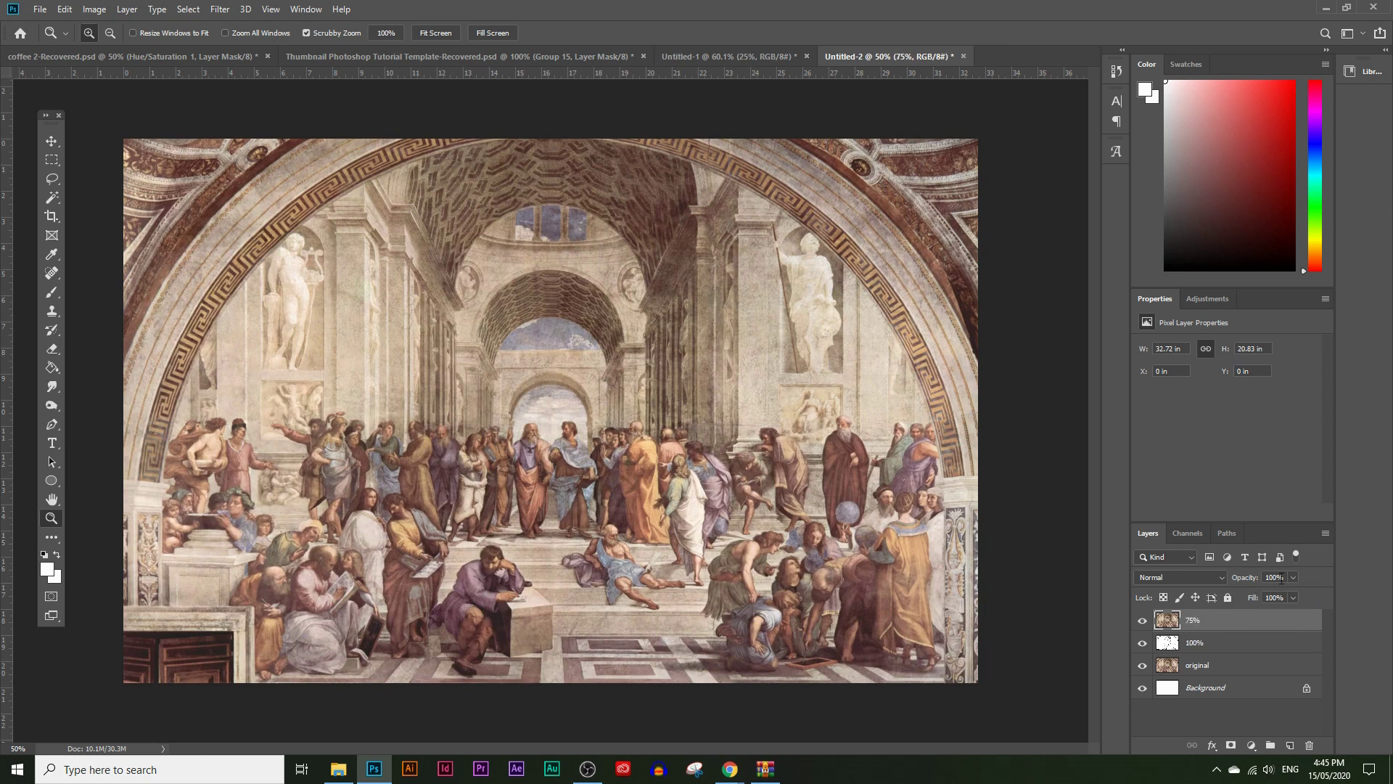
Set the '75%' layer to 75% opacity, threshold it at level 97, and duplicate the original layer.
left_click(1284, 576)
type("75")
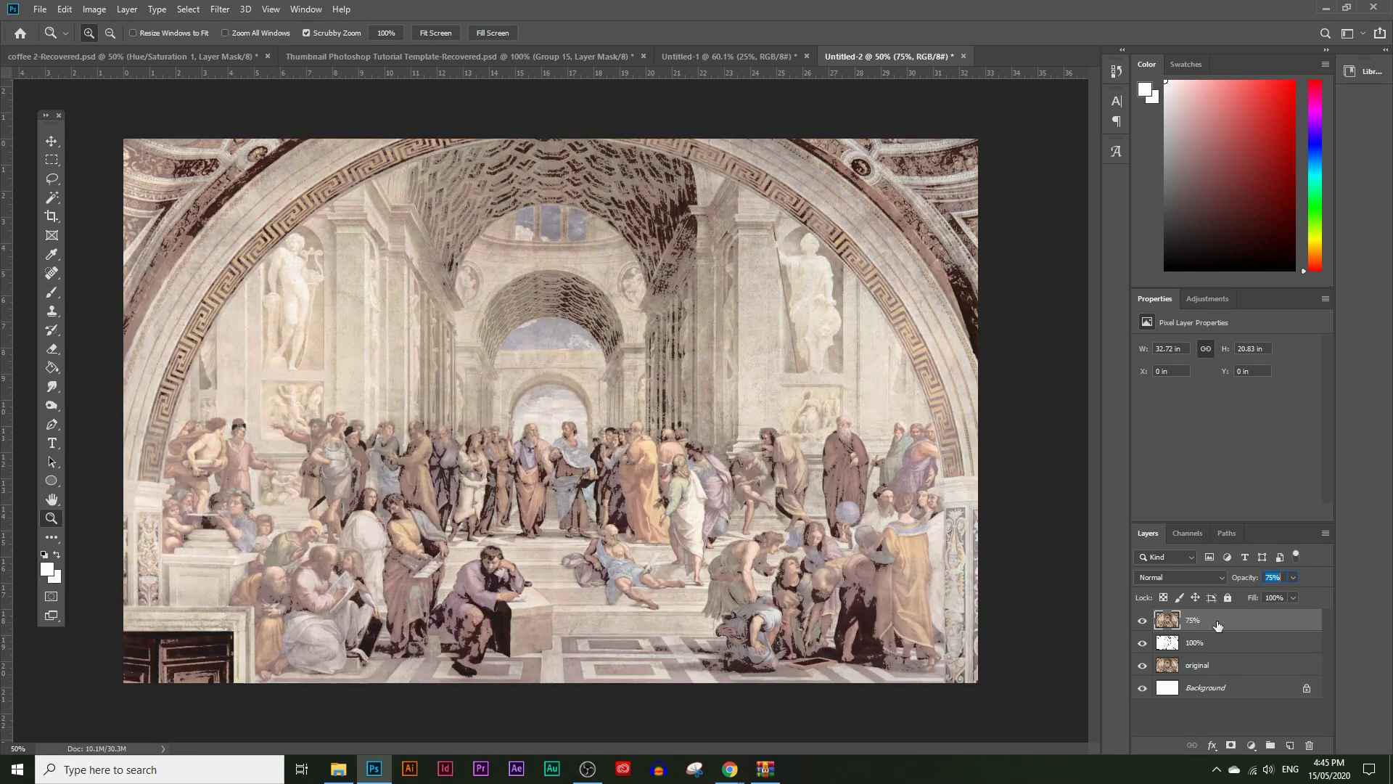
left_click(95, 8)
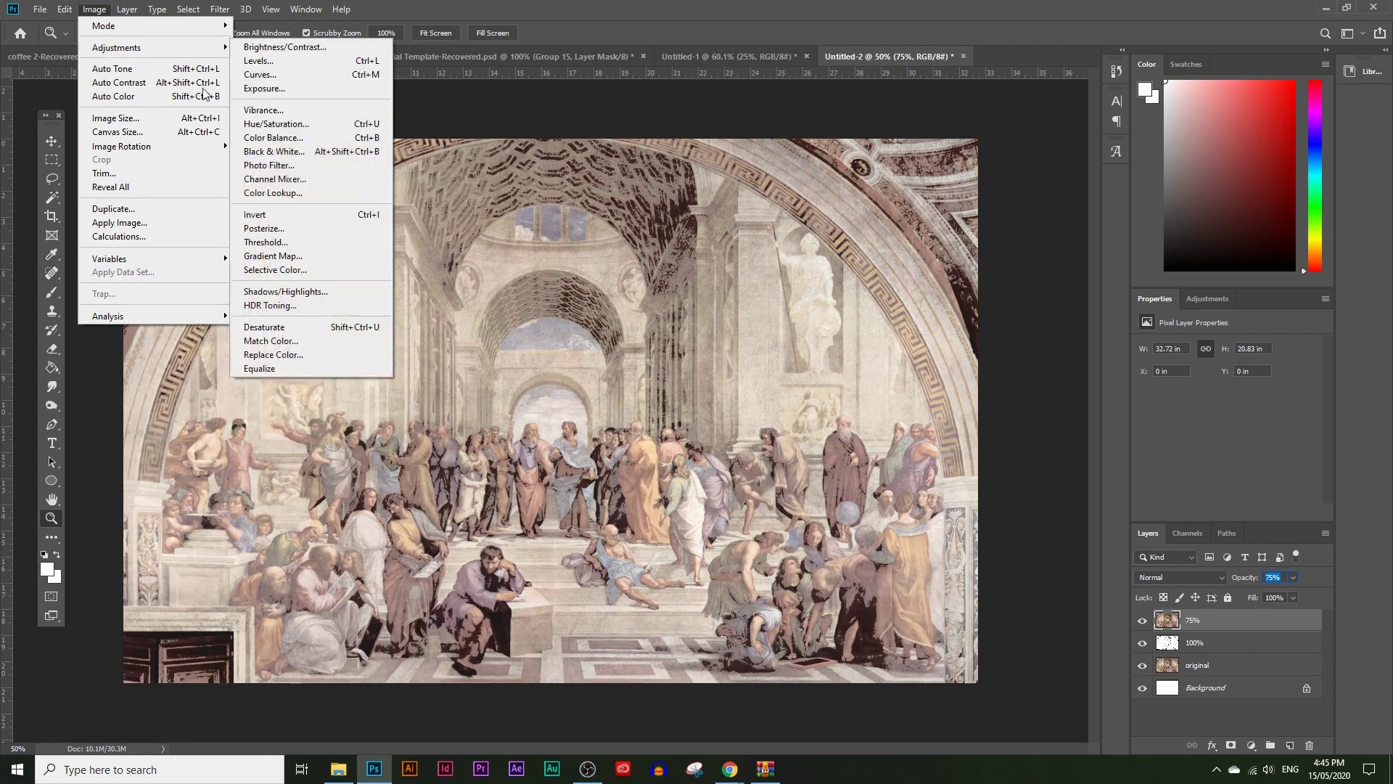
left_click(270, 242)
left_click_drag(855, 370, 836, 369)
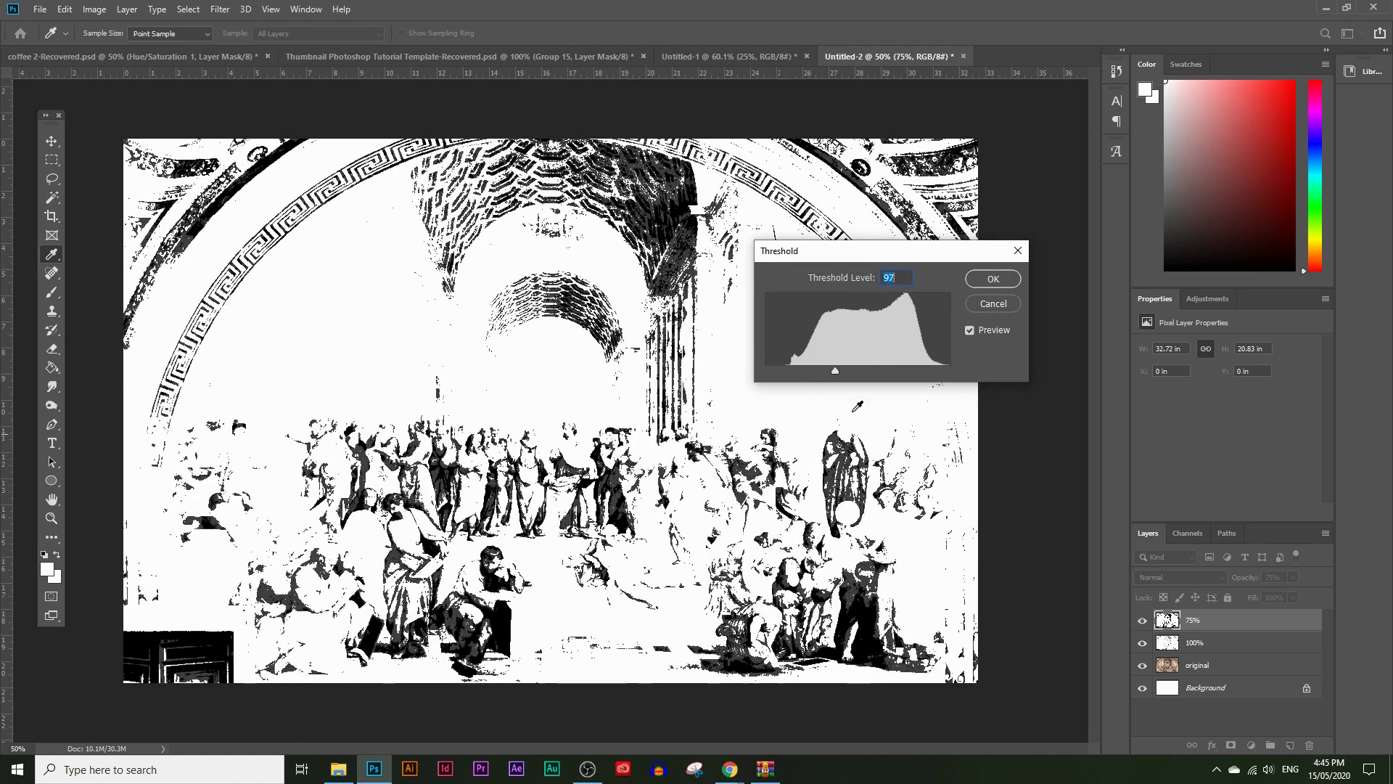
left_click(993, 279)
key("z")
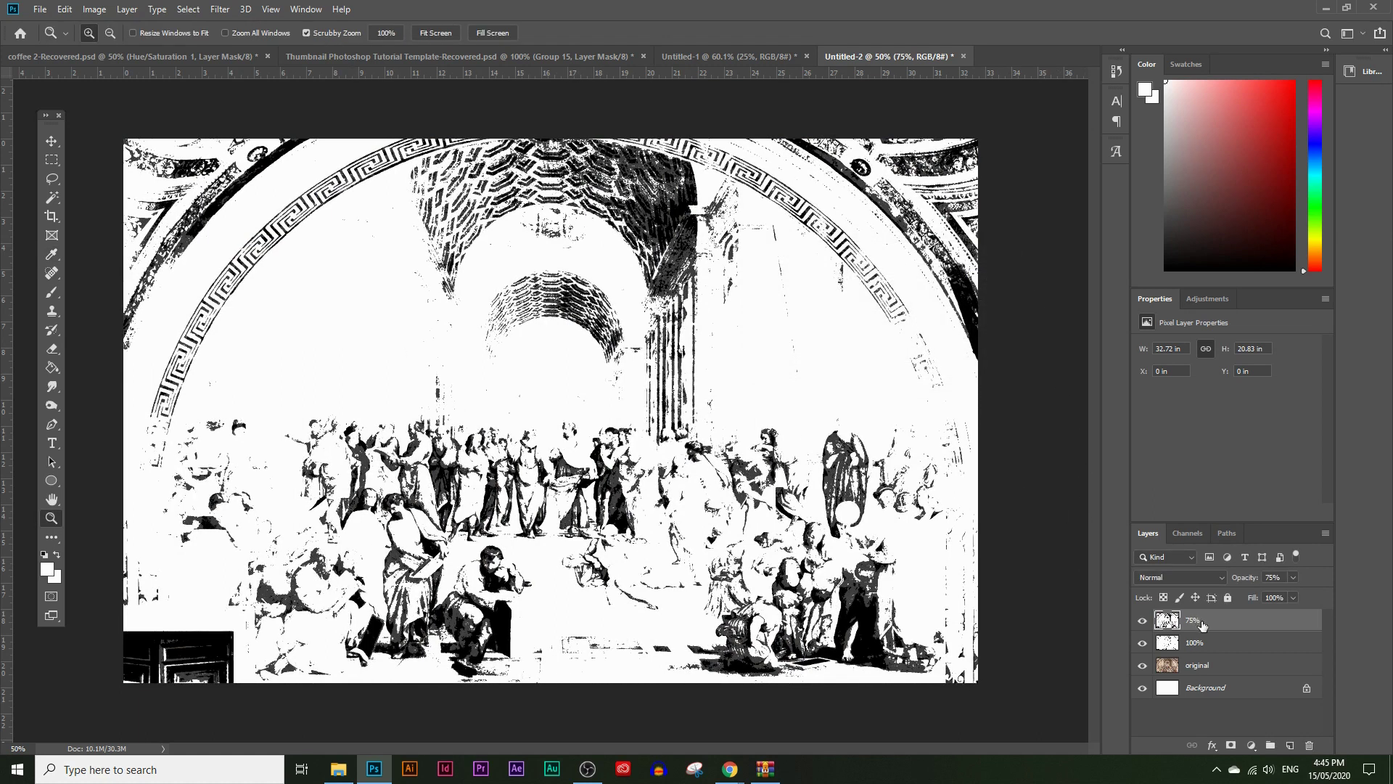
left_click_drag(1237, 665, 1289, 745)
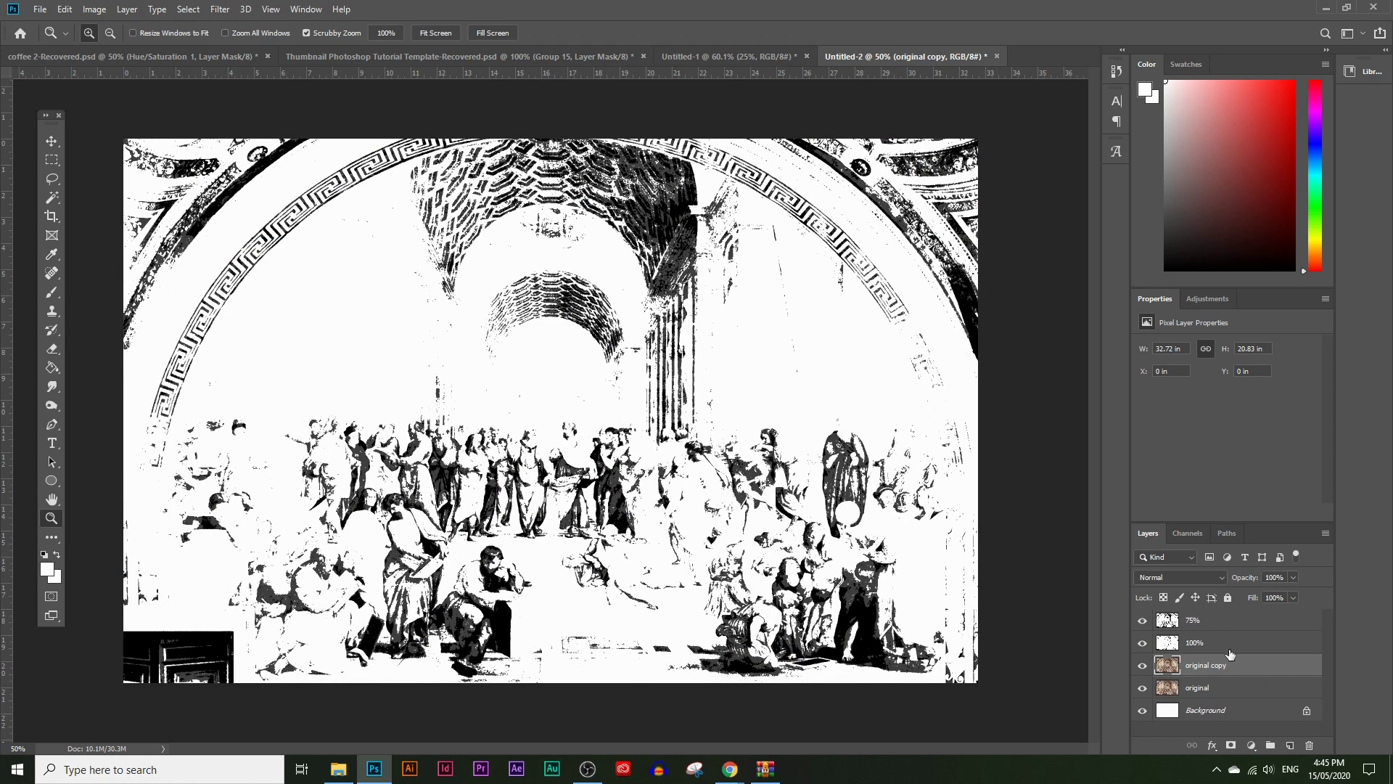
Move the copy to the top, name it '50%', and set its opacity to 50%.
left_click_drag(1234, 665, 1213, 626)
double_click(1213, 624)
type("5")
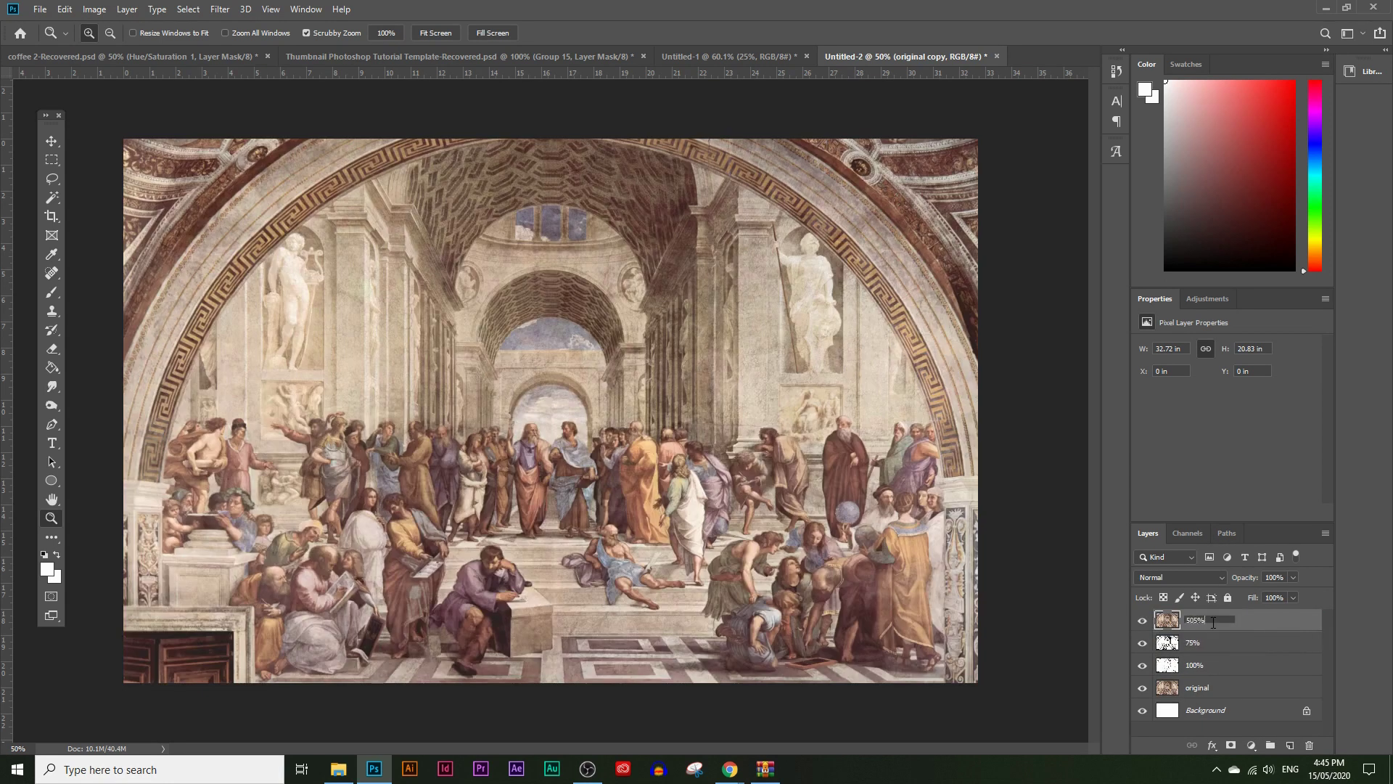
type("0%")
key("Return")
type("5")
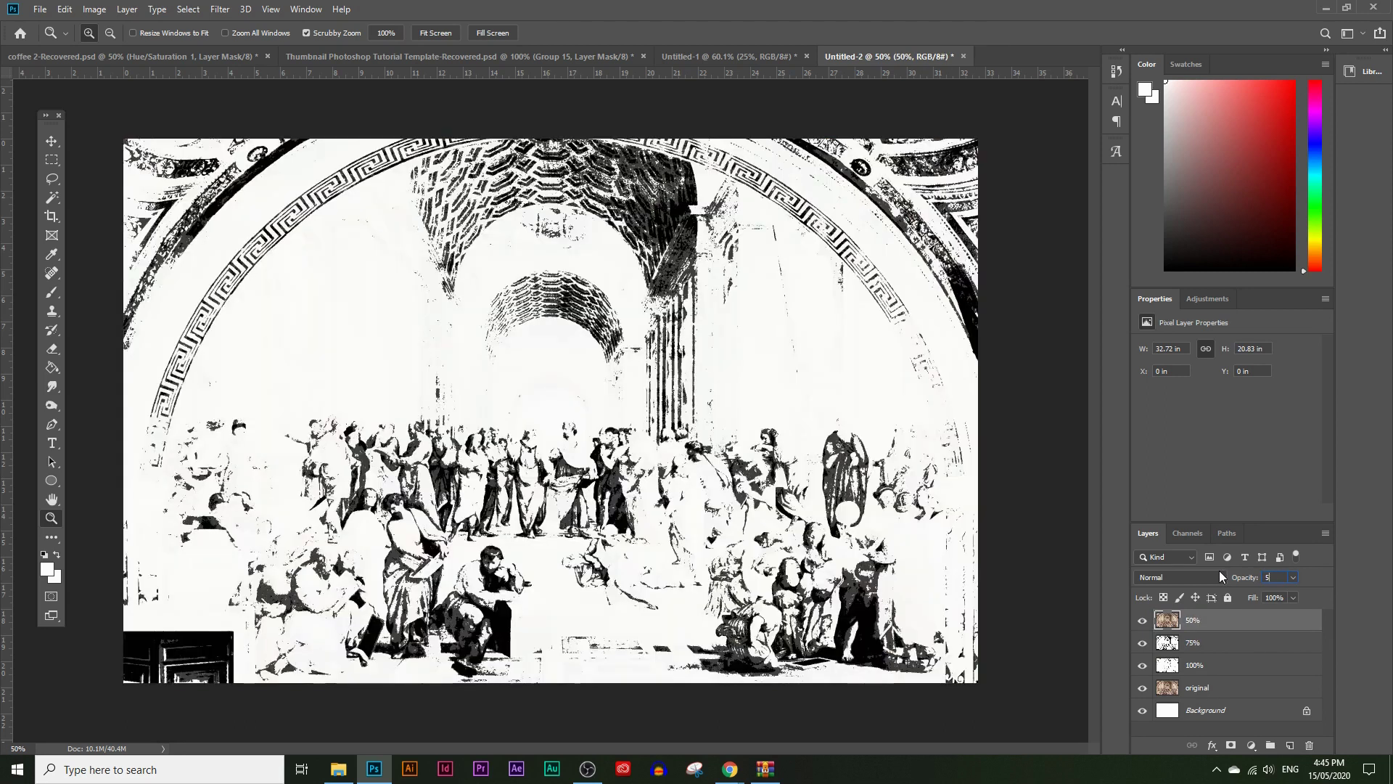
type("0%")
key("Return")
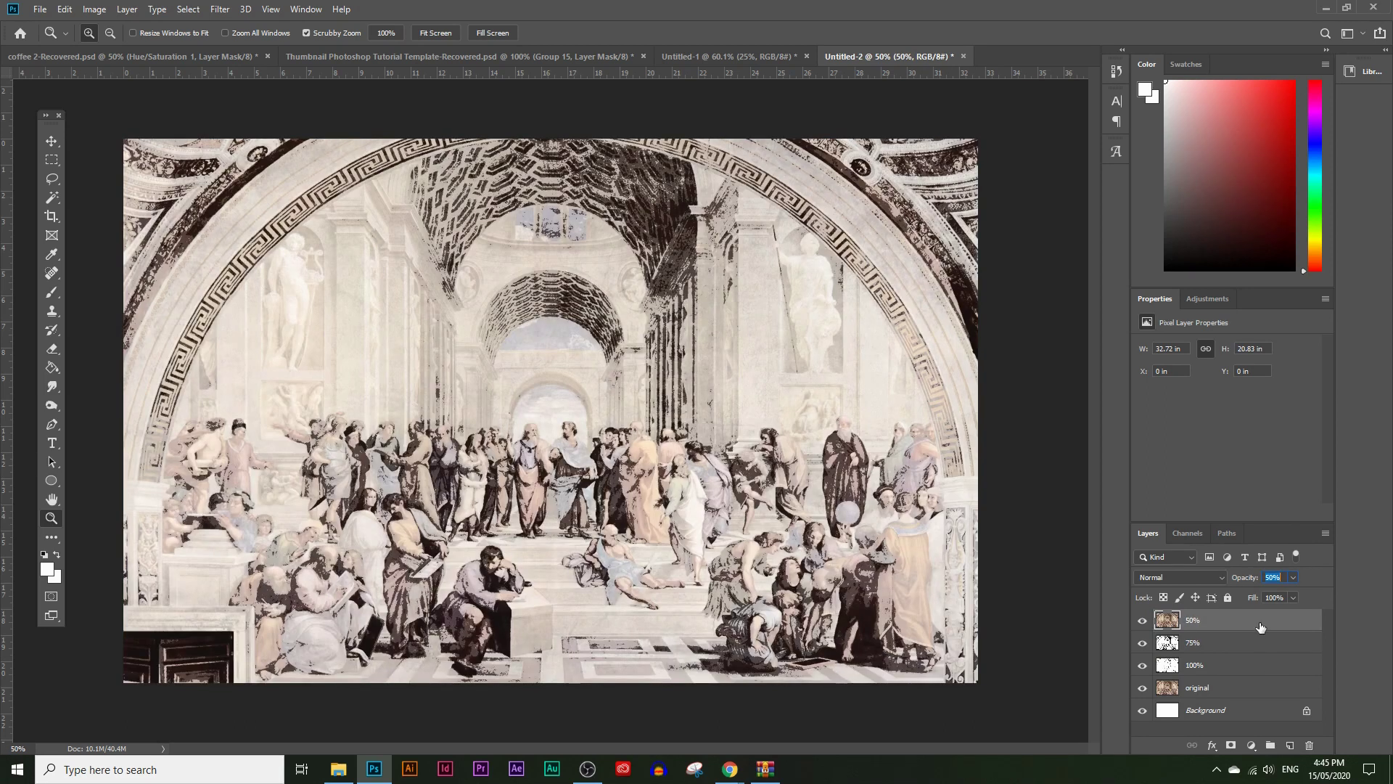
Apply a Threshold at level 126 to the '50%' layer.
left_click(109, 9)
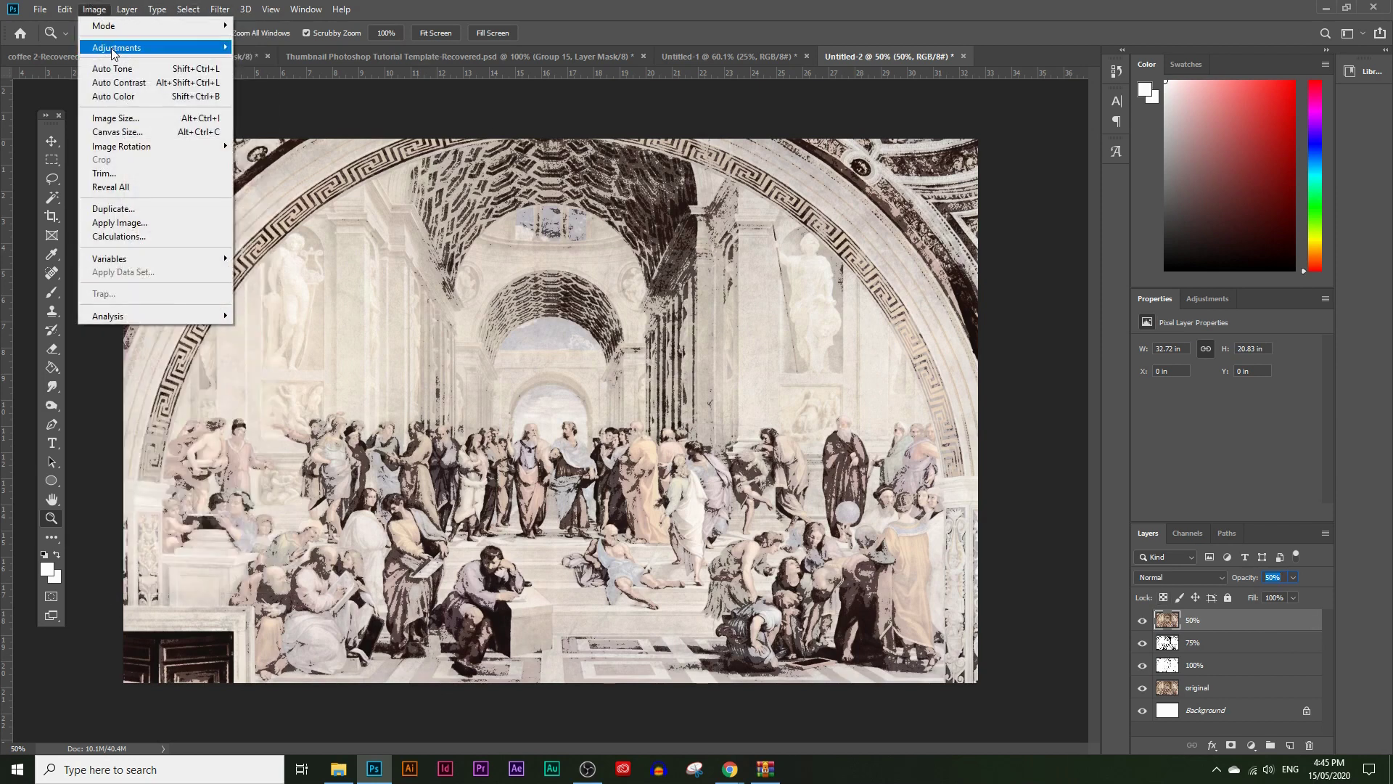
mouse_move(145, 47)
left_click(262, 241)
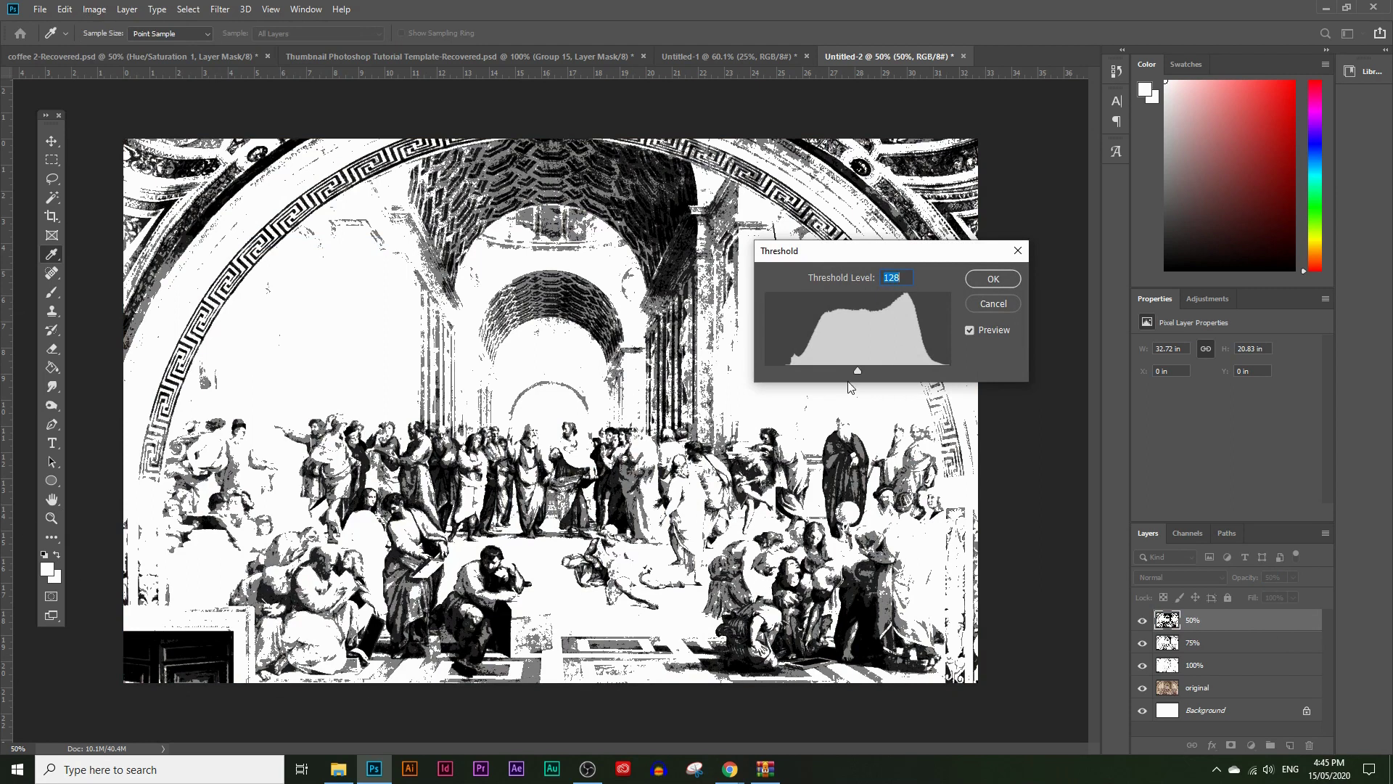
mouse_move(858, 371)
left_mouse_down()
mouse_move(869, 370)
mouse_move(856, 368)
left_mouse_up()
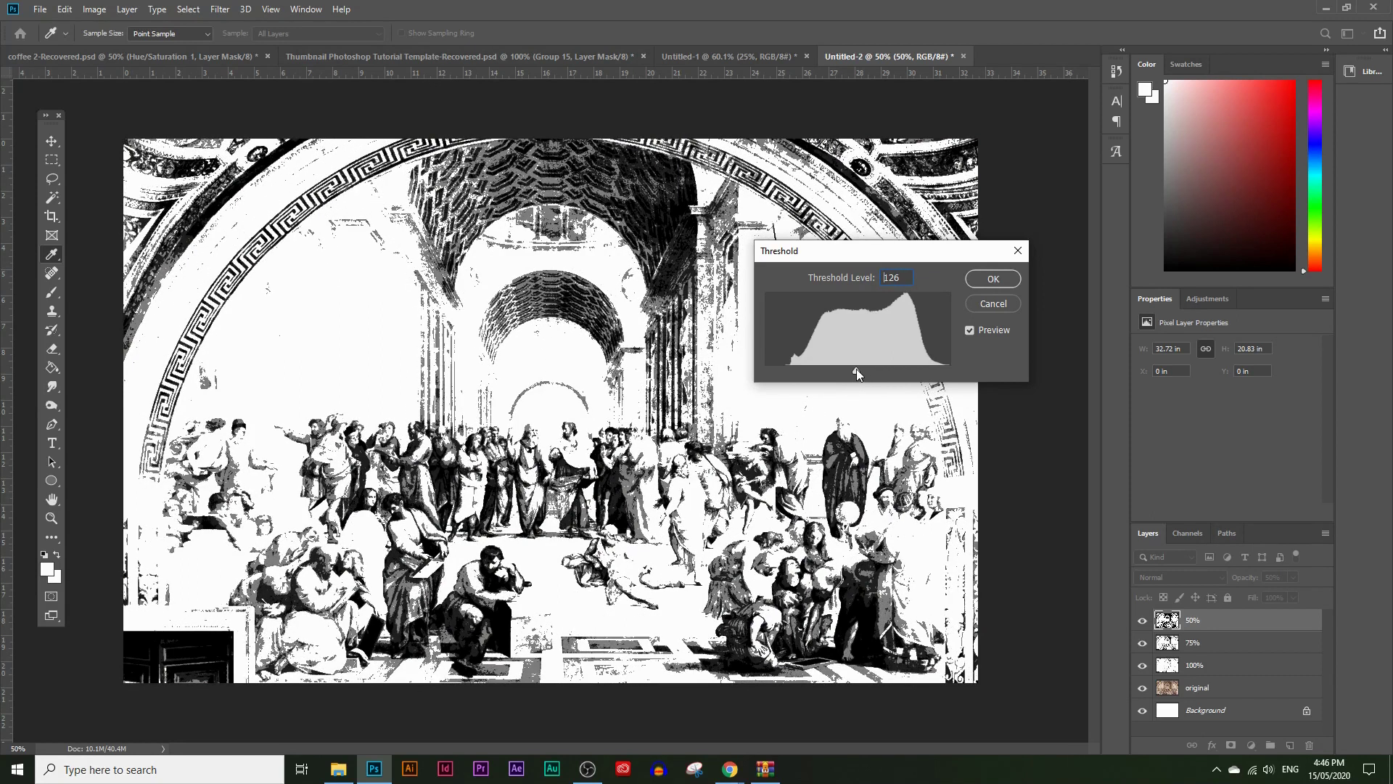
left_click(1008, 281)
key("z")
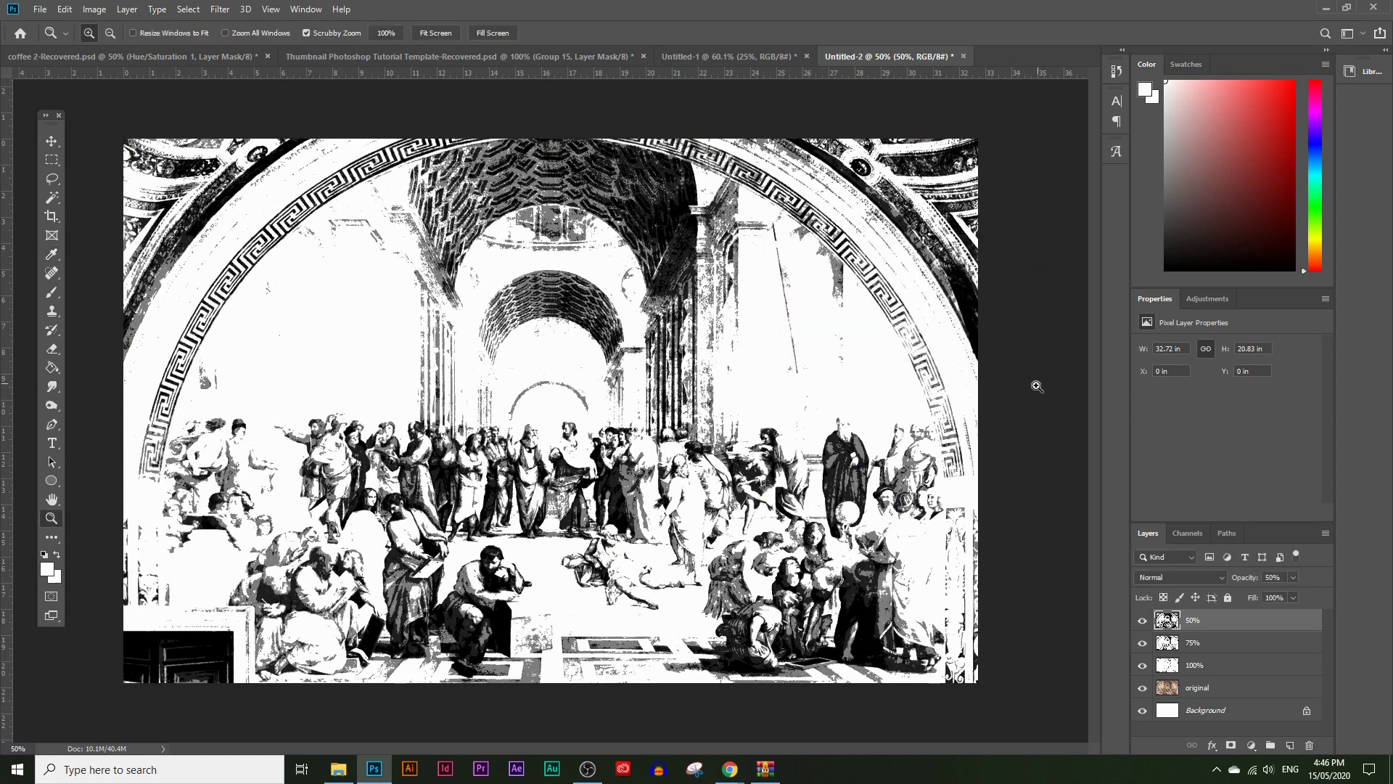
Duplicate the original layer to the top, name it '25%', and set 25% opacity.
left_click(1227, 688)
key("ctrl+j")
left_click_drag(1234, 688, 1231, 617)
double_click(1208, 620)
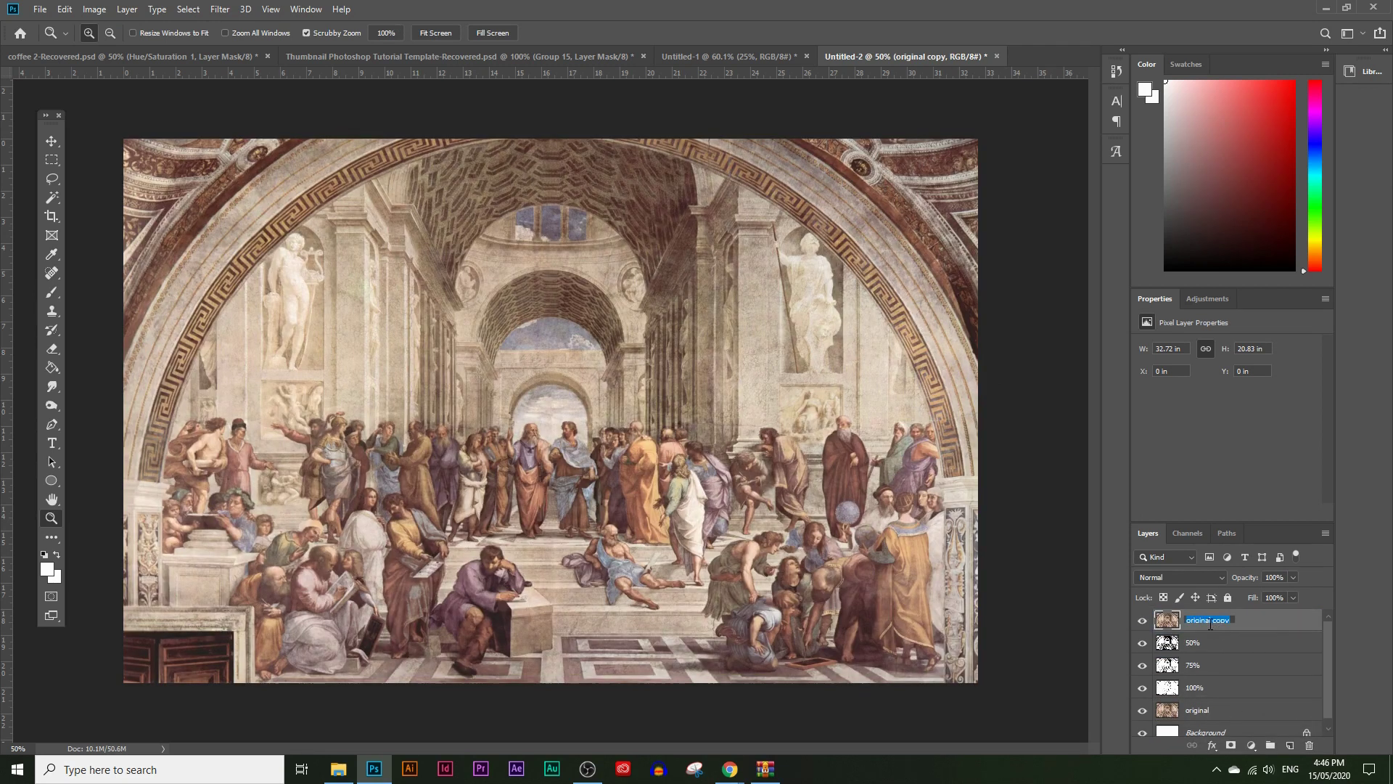
type("25")
key("Return")
left_click(1276, 577)
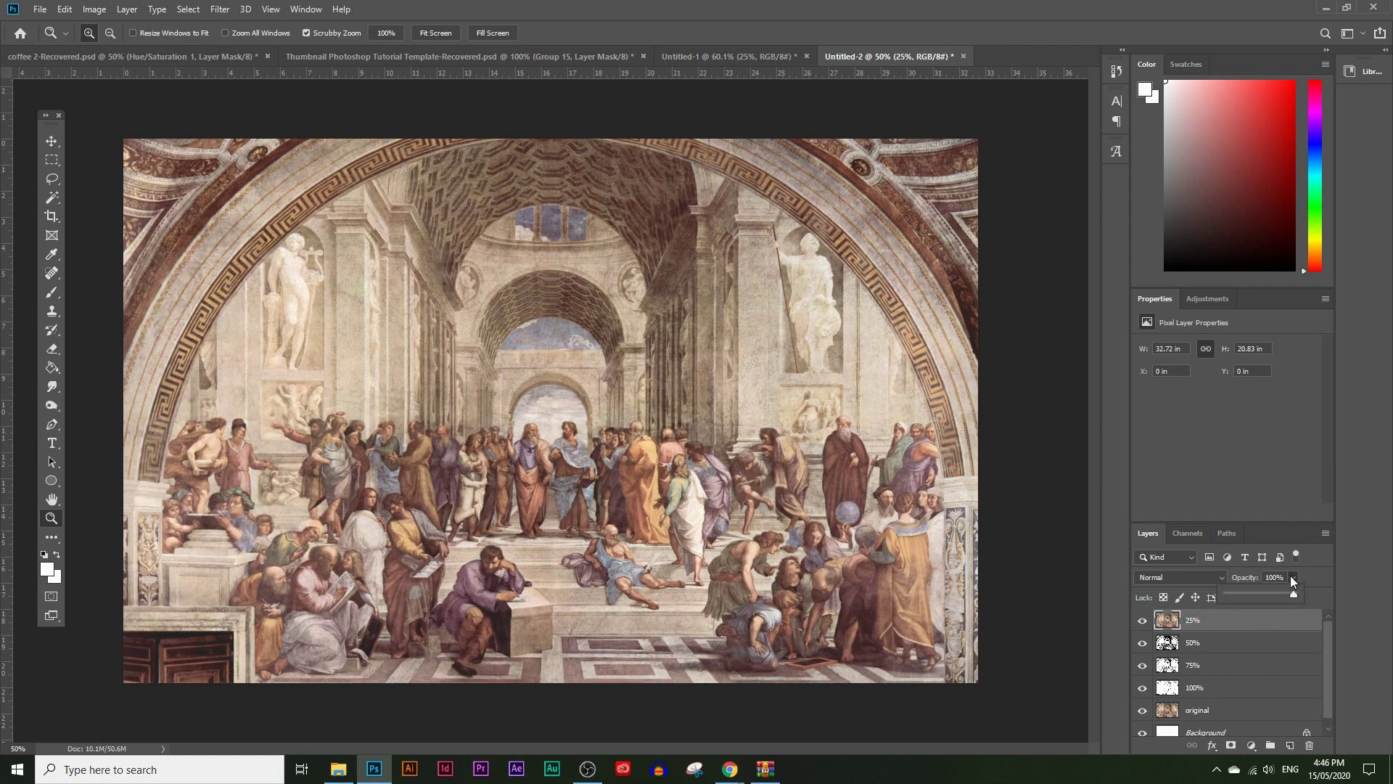
type("25")
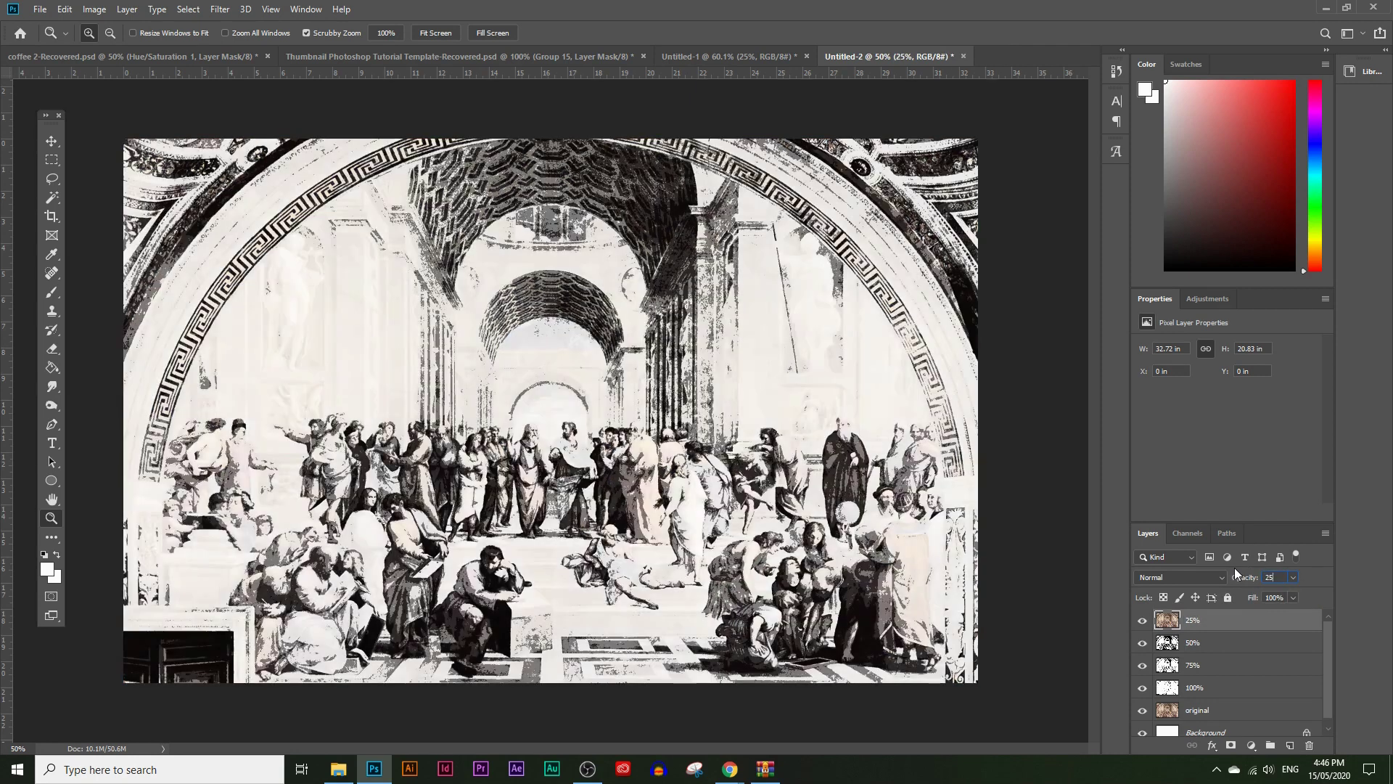
key("Return")
Apply a Threshold at level 169 to the '25%' layer.
left_click(94, 9)
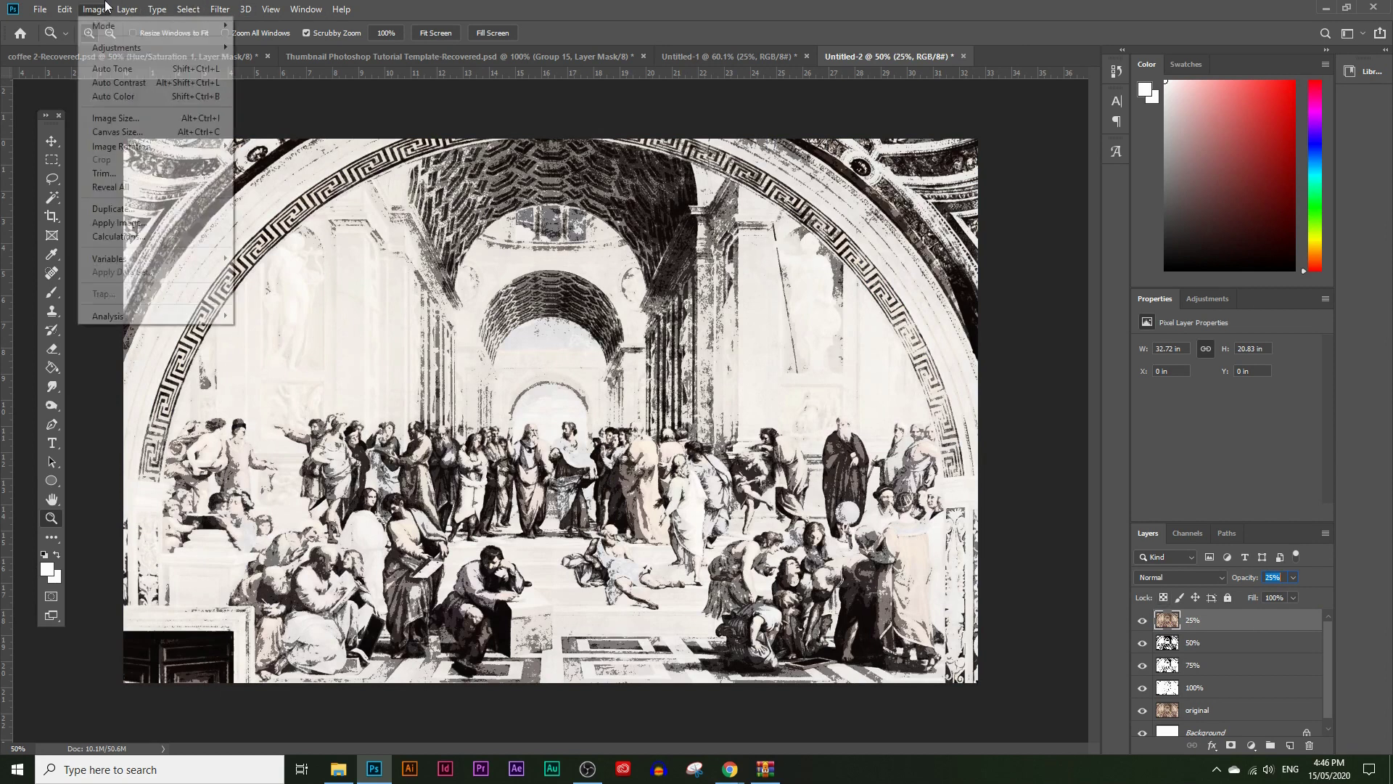
mouse_move(120, 48)
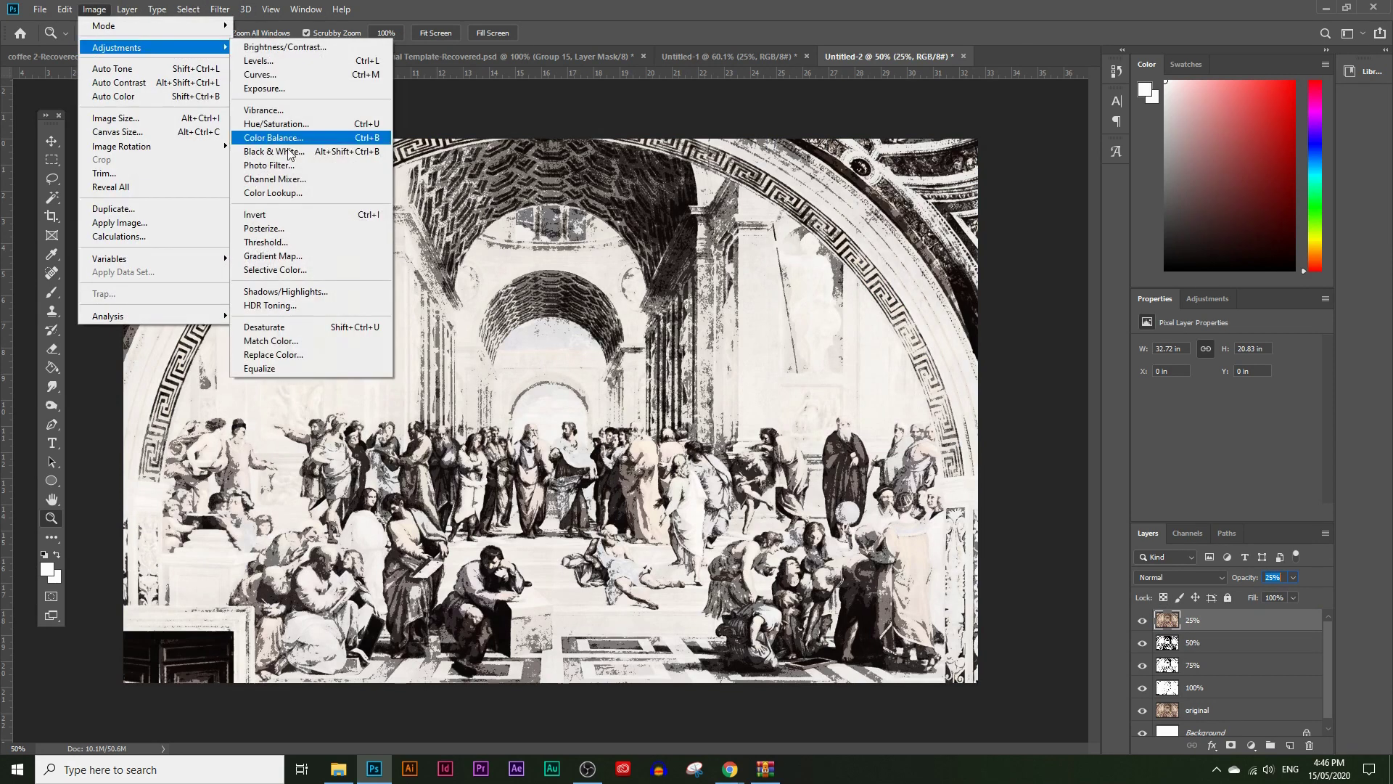
left_click(303, 242)
left_click_drag(864, 371, 887, 342)
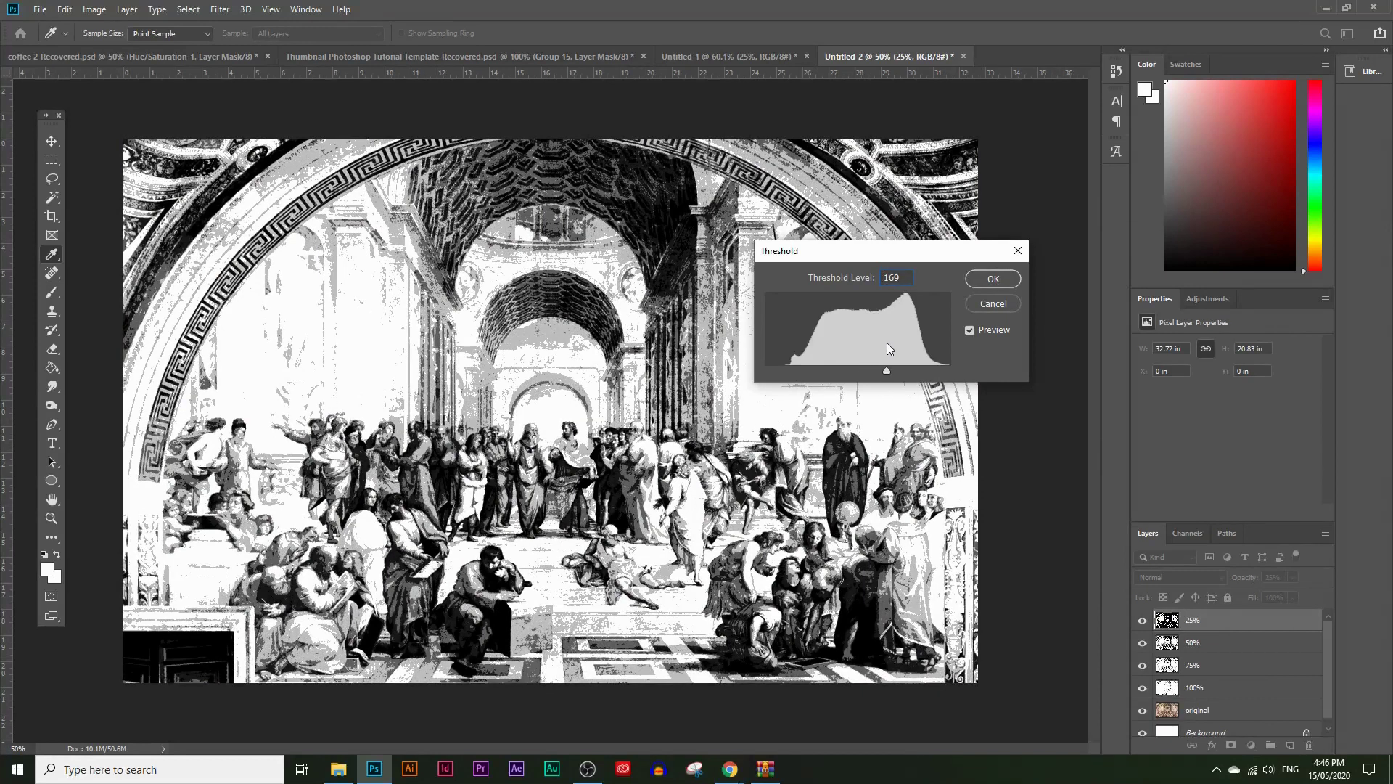
left_click(974, 283)
key("z")
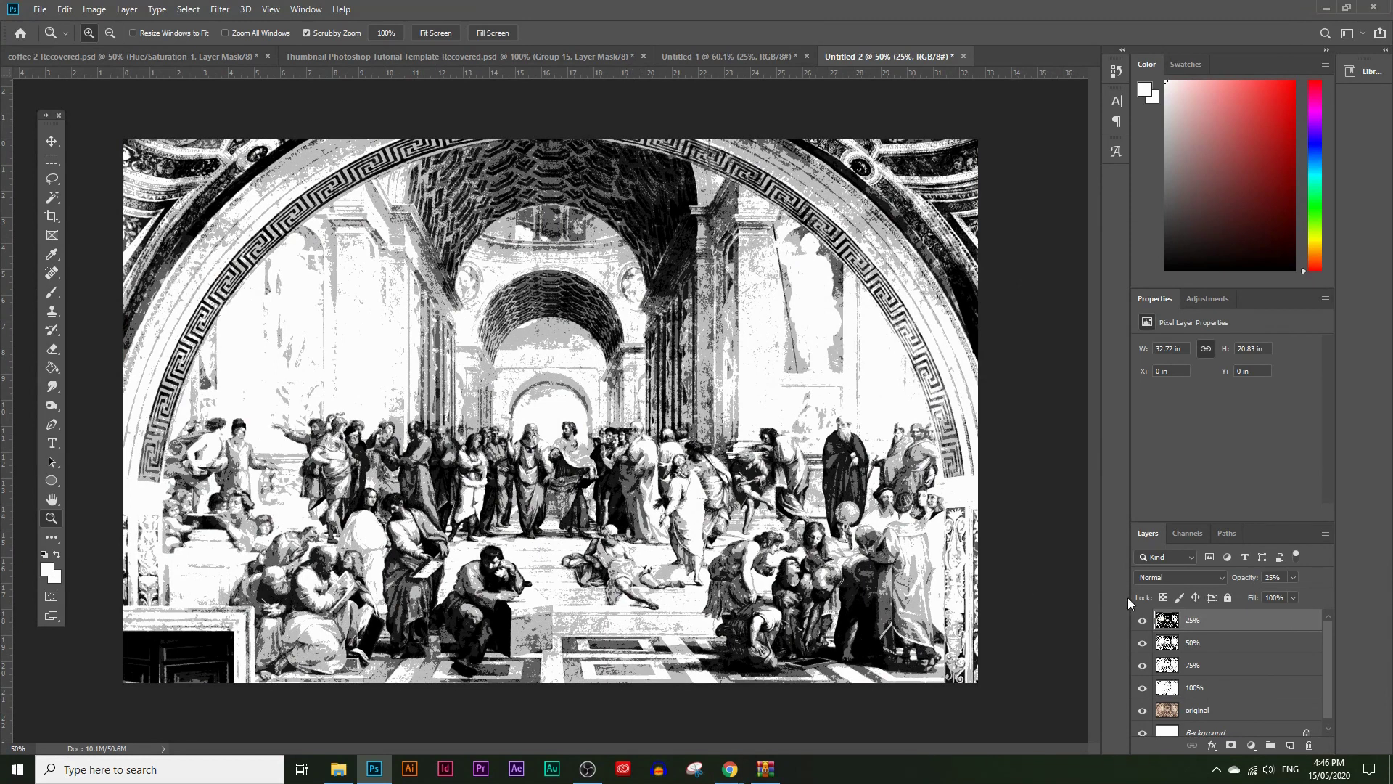
Compare the fresco with and without the '50%' layer, then delete that layer.
left_click(1176, 650)
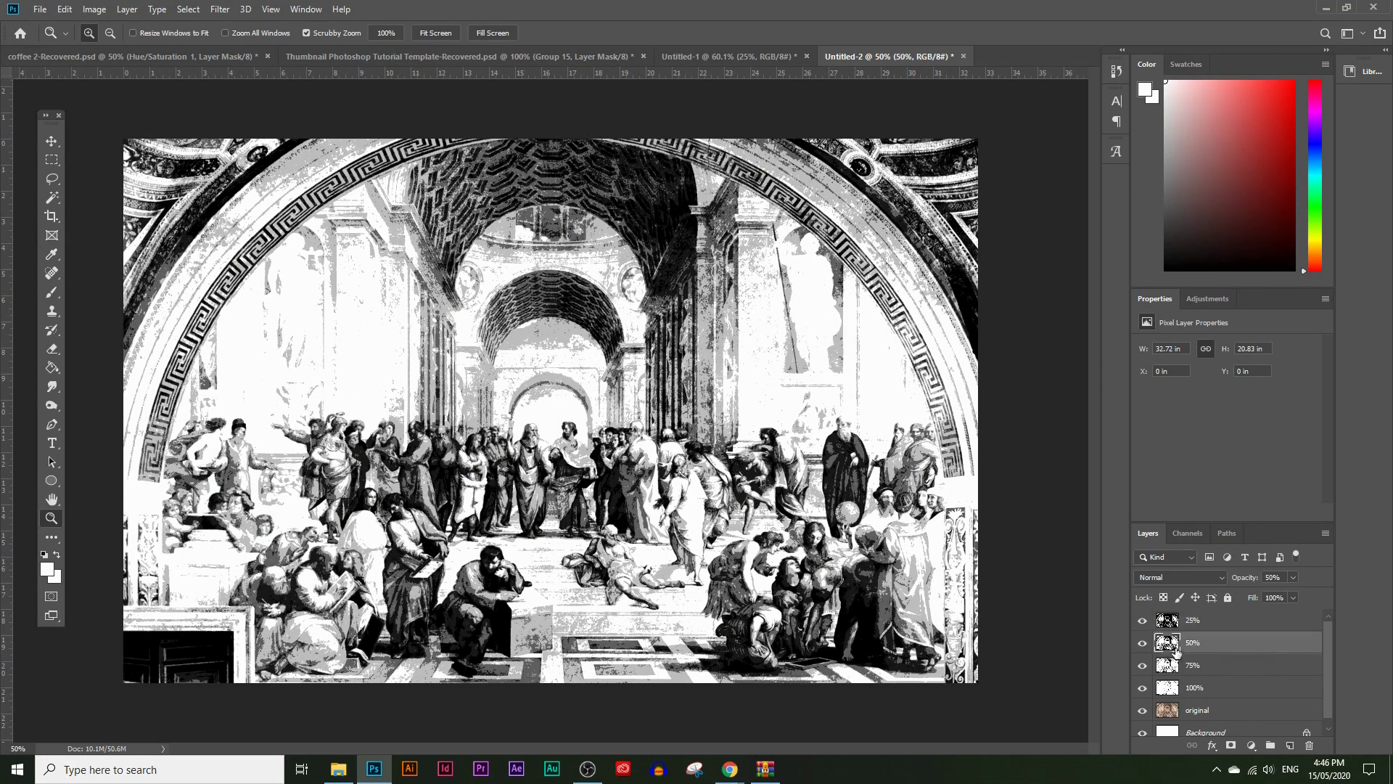
left_click(1143, 643)
left_click_drag(1198, 643, 1308, 740)
Duplicate the original between '25%' and '75%', naming it '50%' at 50% opacity.
left_click_drag(1202, 687, 1222, 638)
double_click(1205, 642)
type("5")
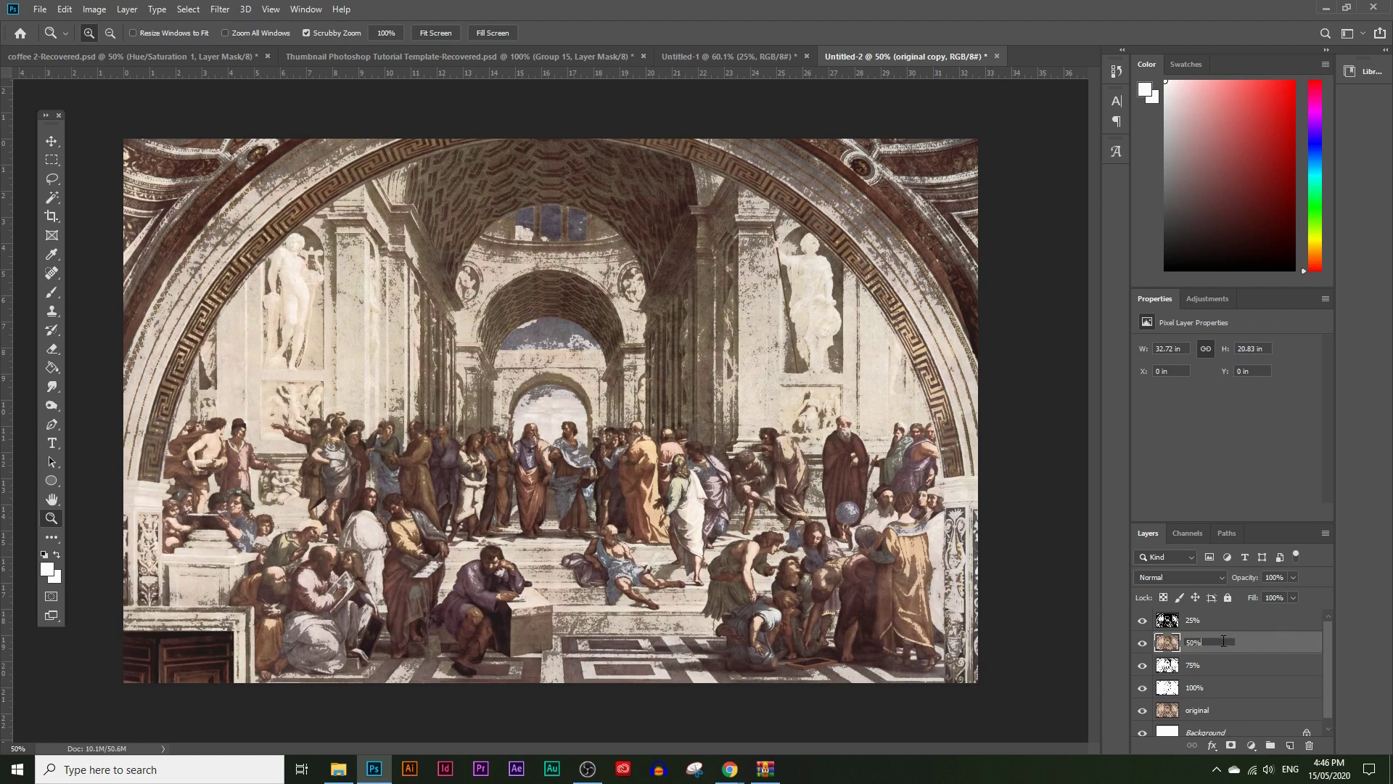
type("0%")
key("Return")
double_click(1275, 577)
type("50")
key("Return")
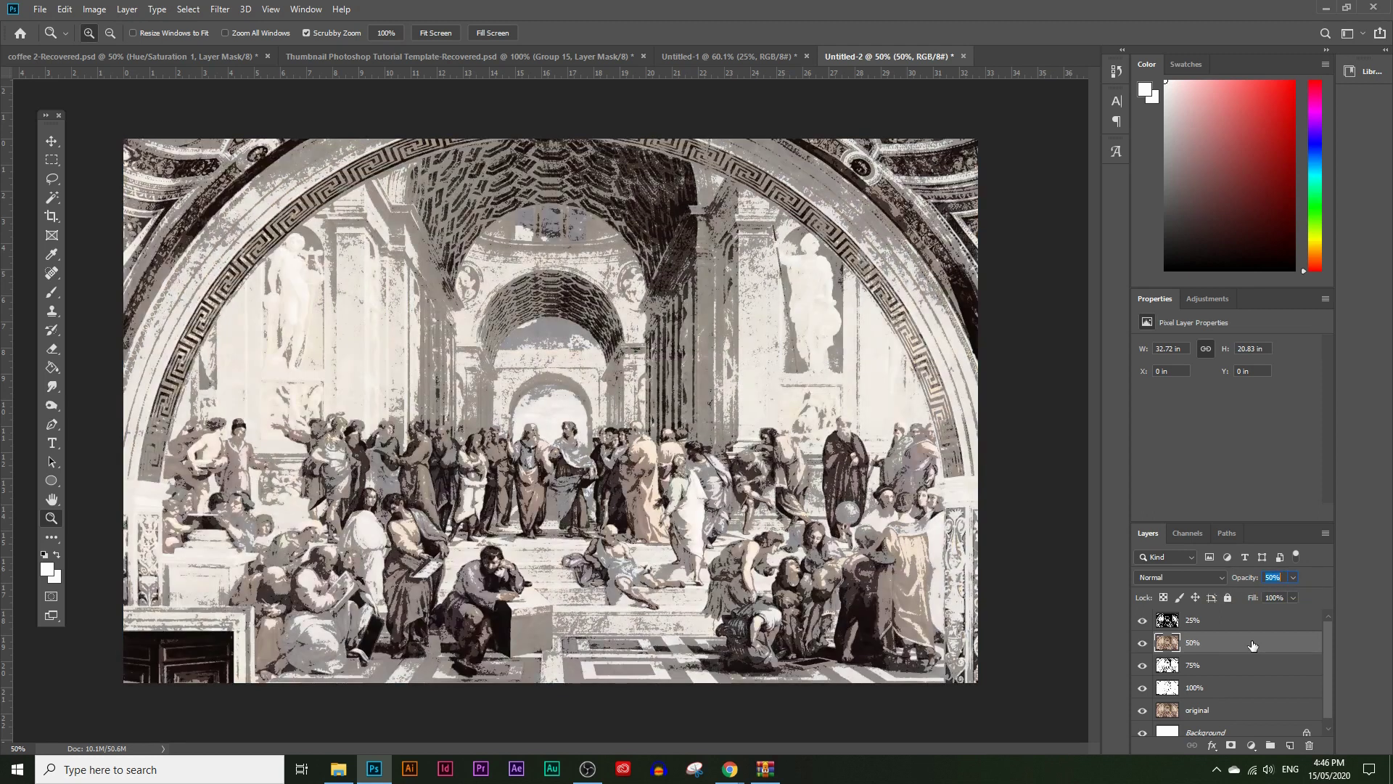
Apply a Threshold at level 145 to the new '50%' layer.
left_click(94, 9)
mouse_move(120, 47)
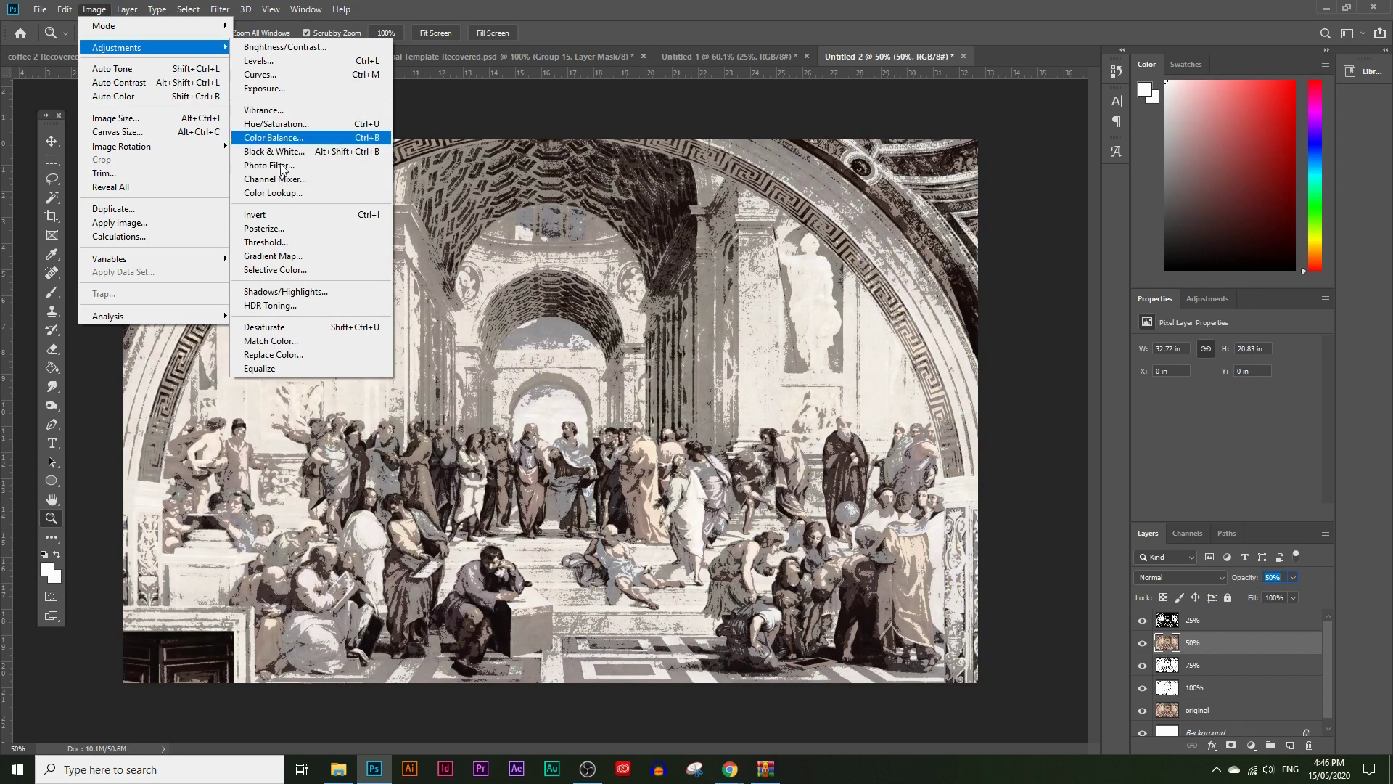
left_click(303, 240)
left_click_drag(855, 369, 870, 370)
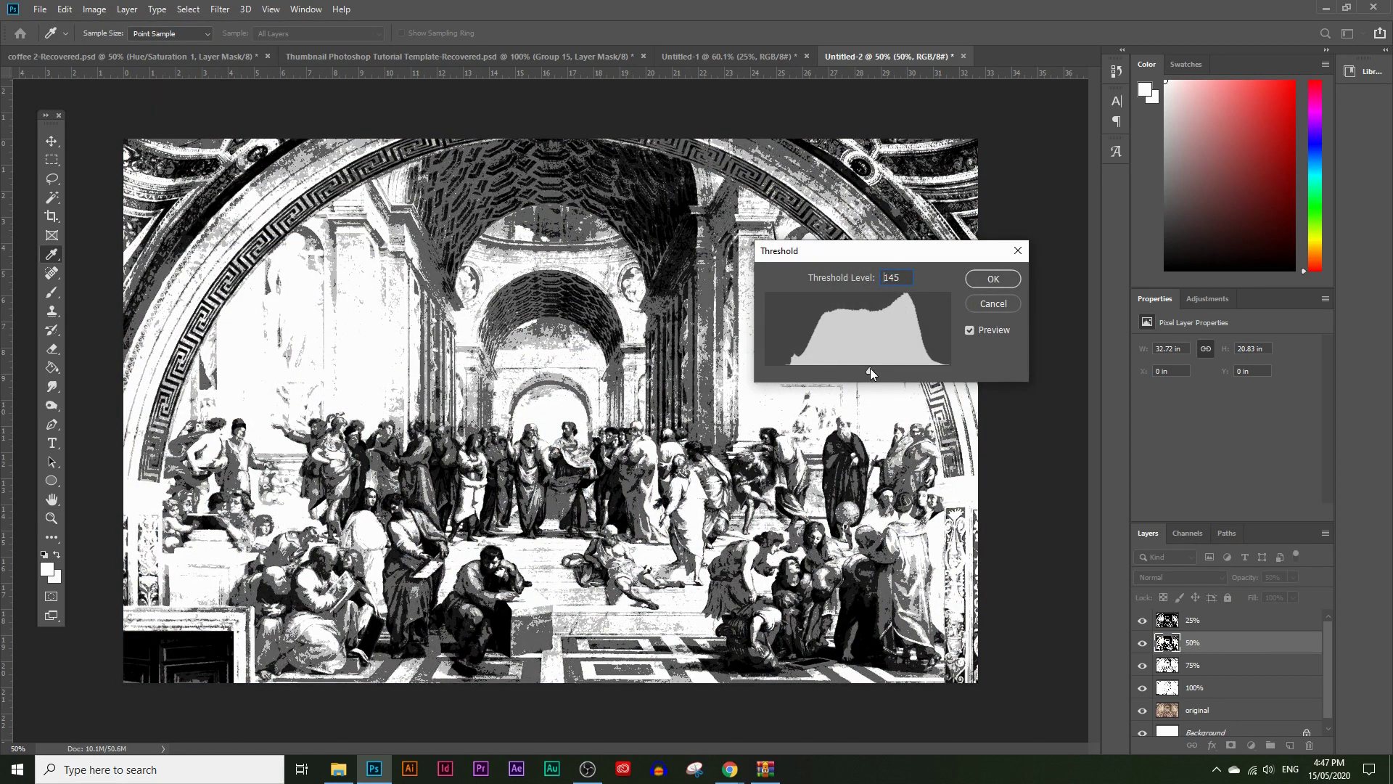
left_click(993, 278)
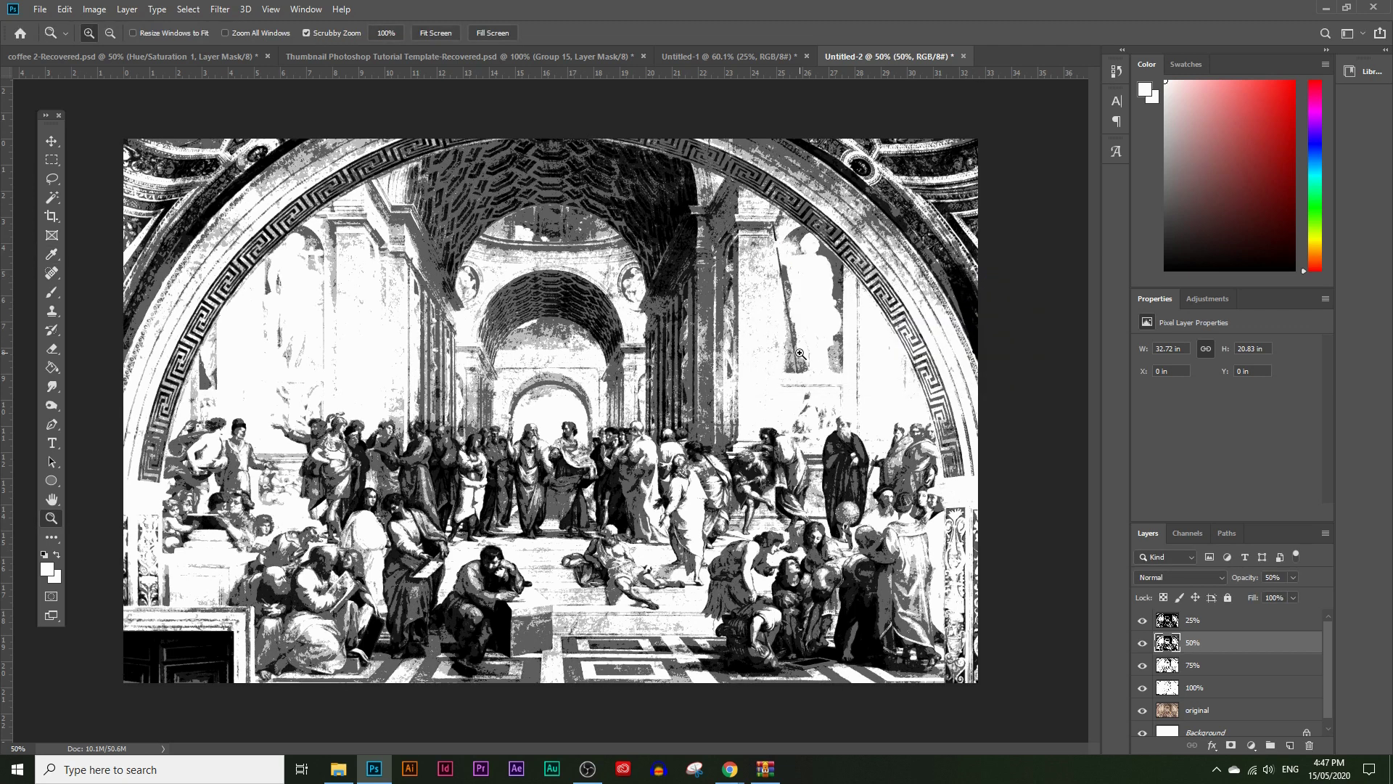